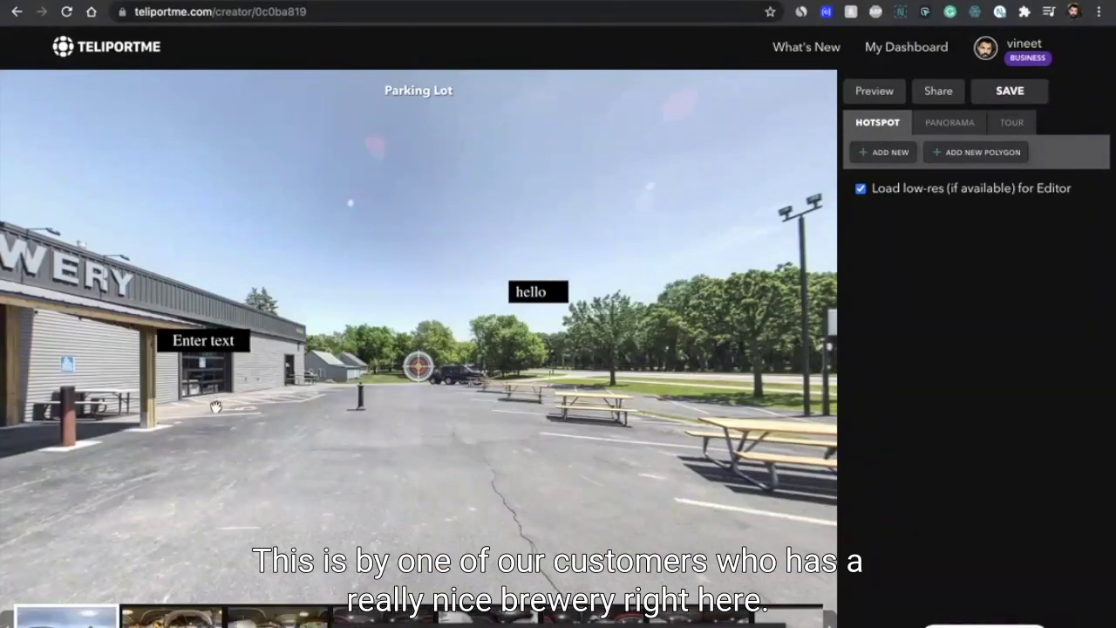
Turn the view around the lot and inspect the Entrance and Enter text hotspots.
drag(215, 407, 700, 354)
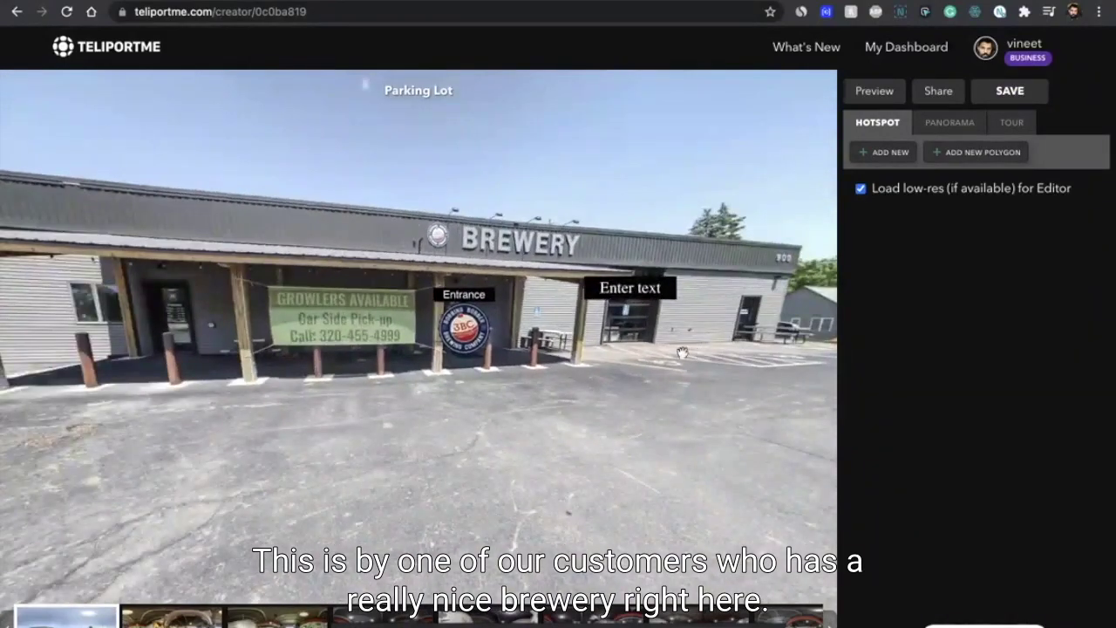
drag(419, 387, 50, 340)
drag(478, 416, 230, 404)
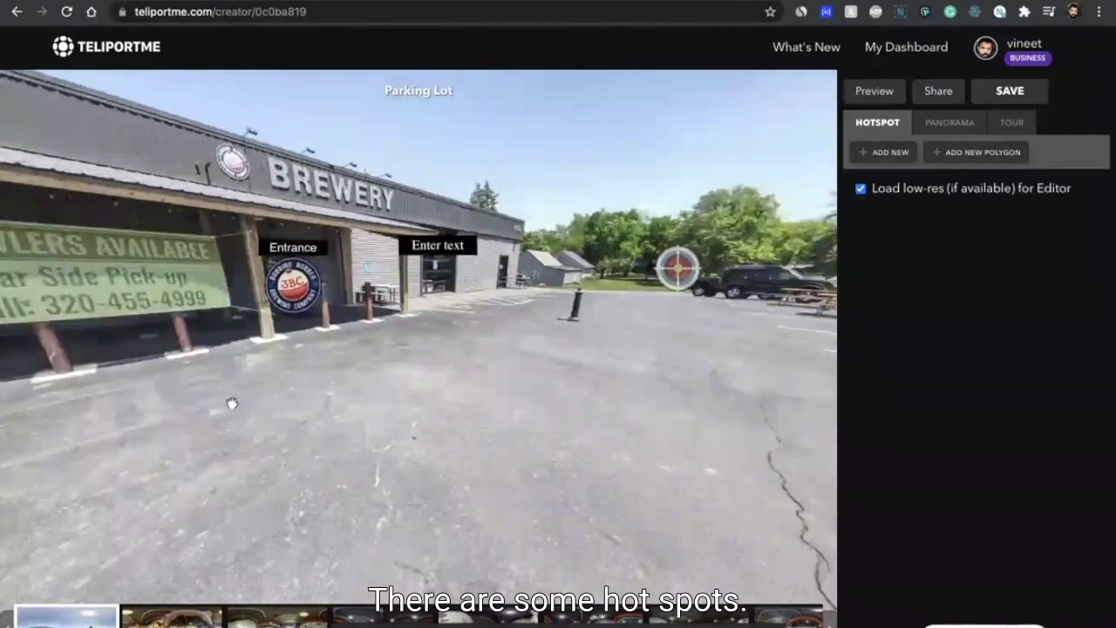
click(293, 284)
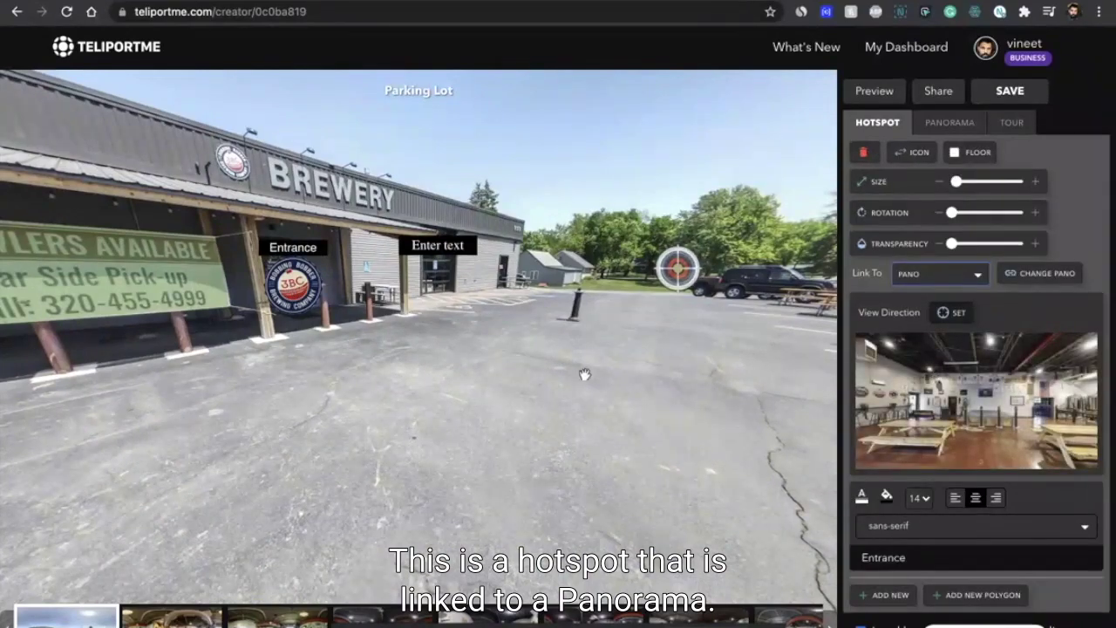
drag(582, 373, 459, 376)
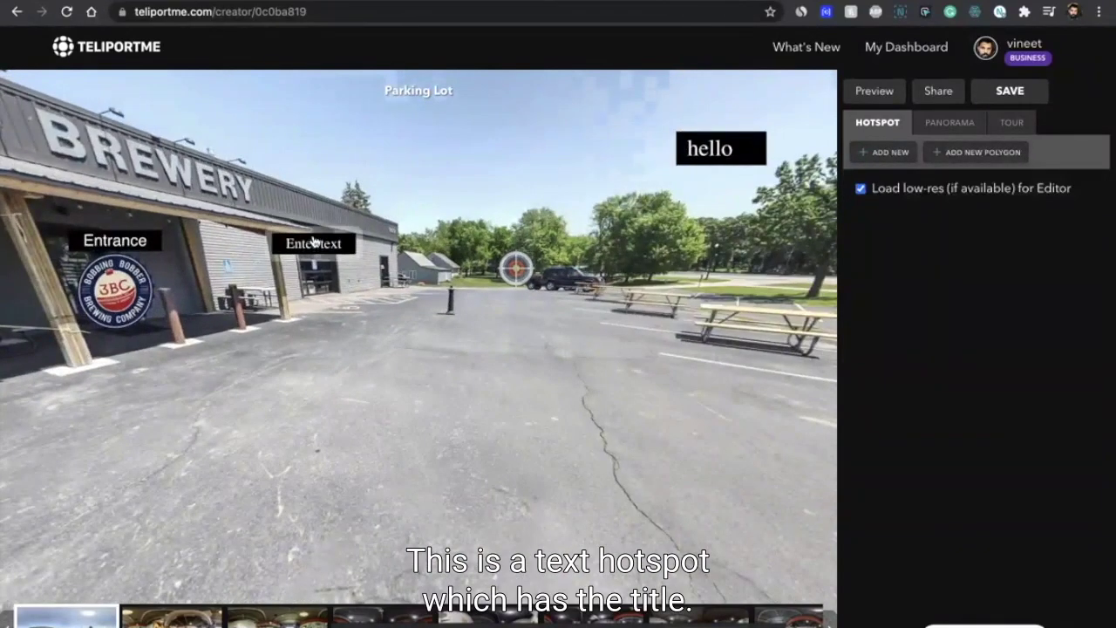
click(314, 242)
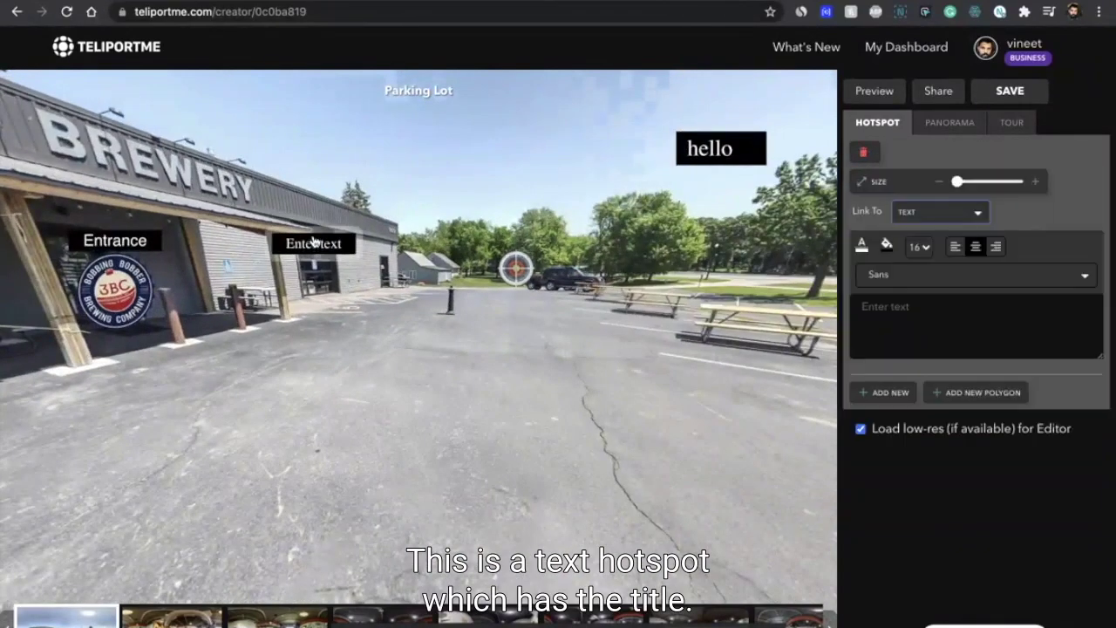
Delete the hello text hotspot and confirm the deletion with OK.
drag(544, 388, 289, 378)
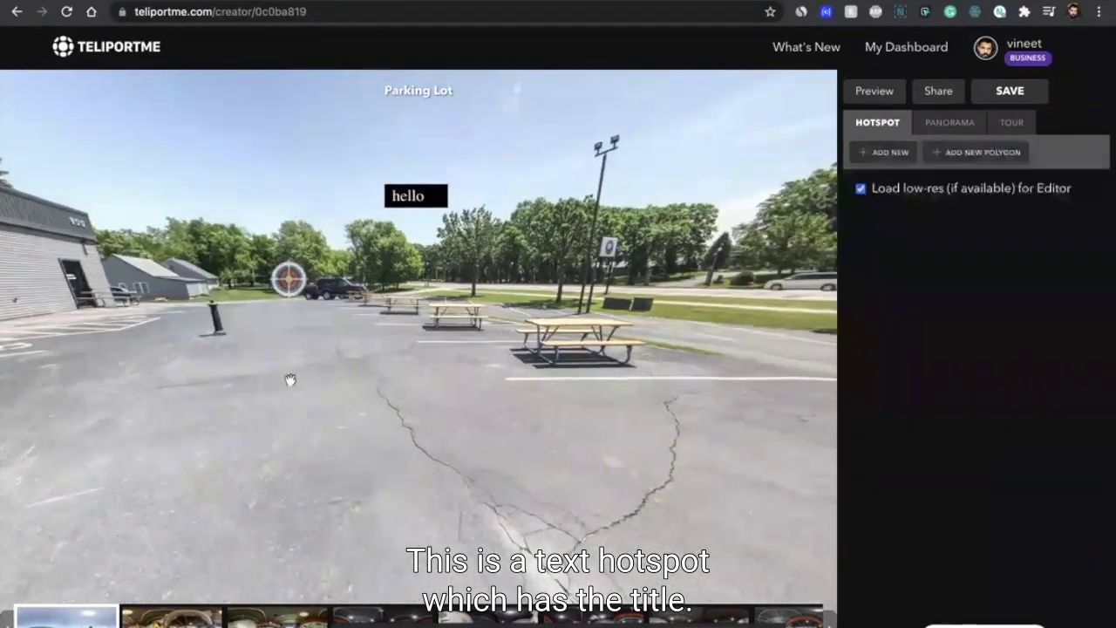
click(442, 196)
click(867, 152)
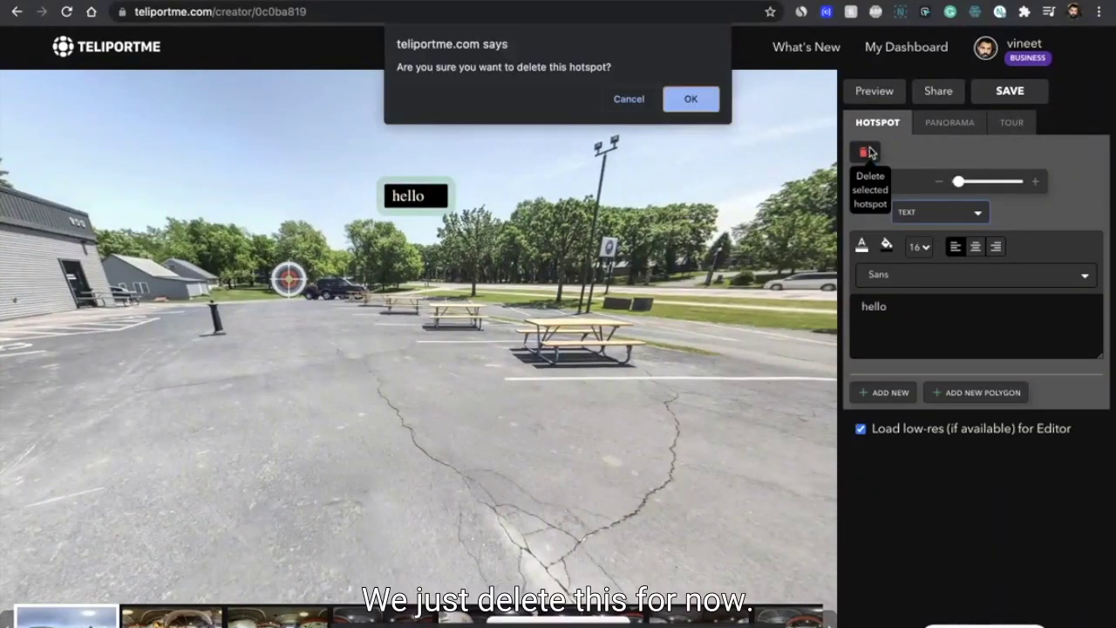
click(702, 103)
drag(428, 413, 764, 380)
drag(453, 375, 797, 378)
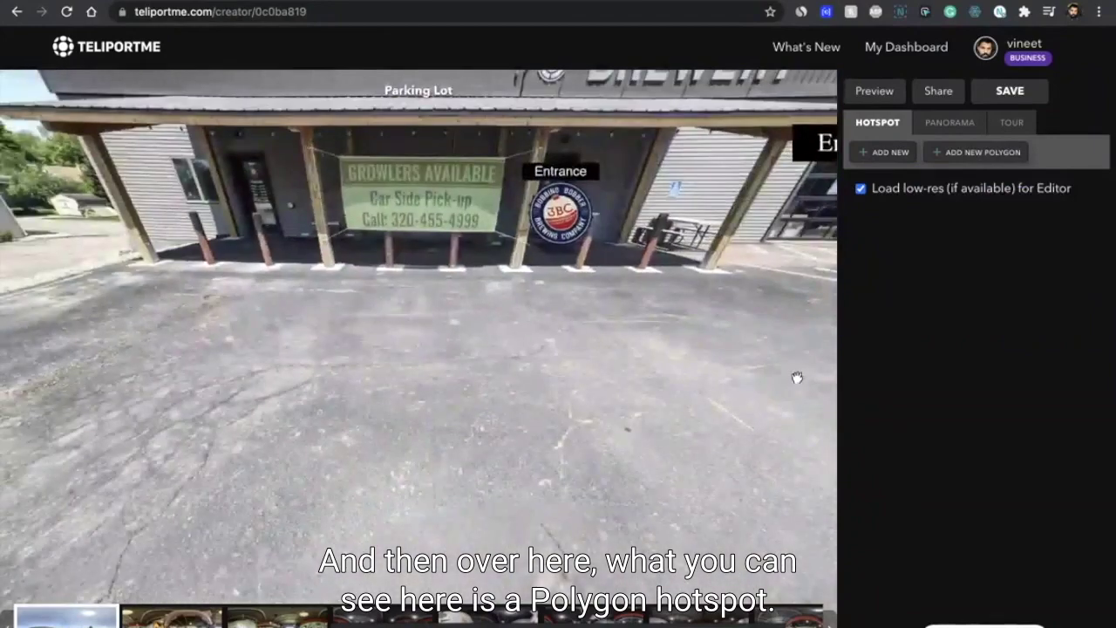
drag(585, 400, 583, 473)
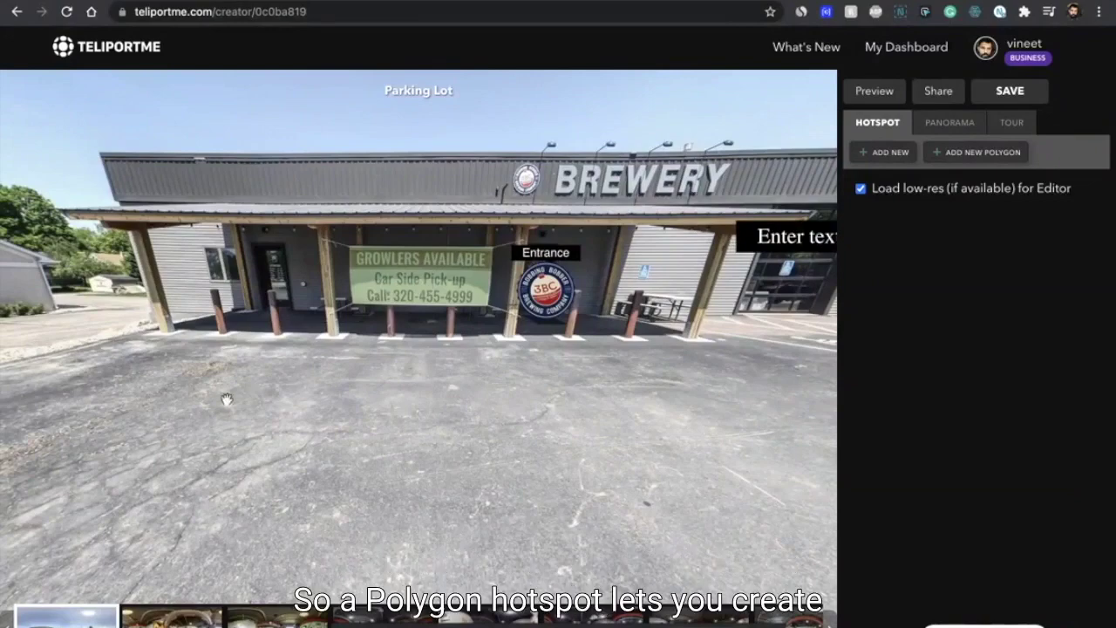
drag(227, 401, 860, 366)
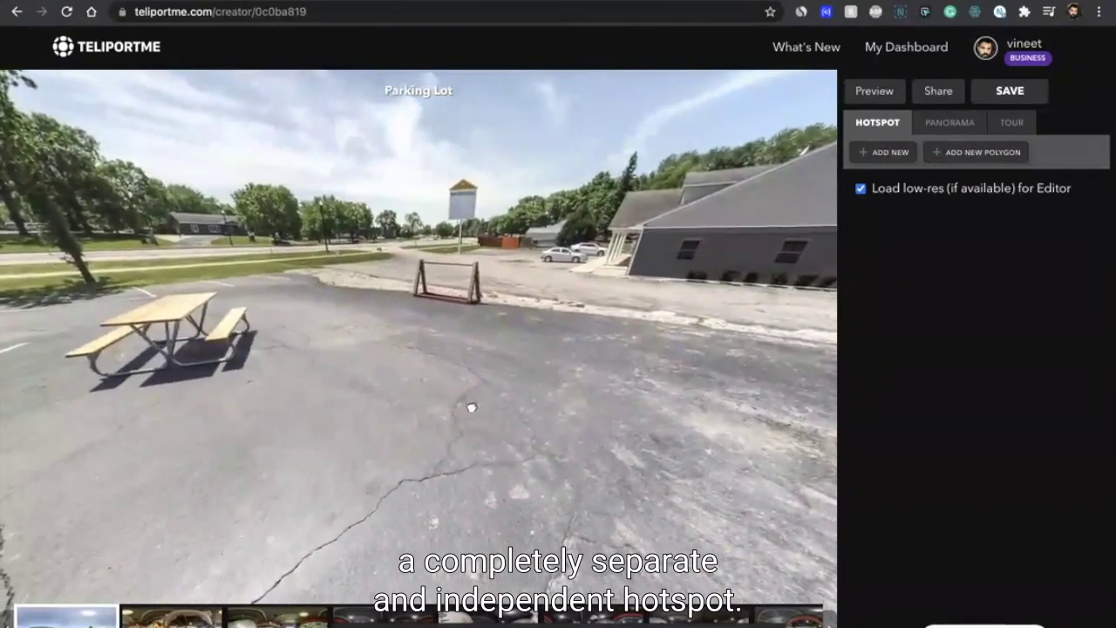
drag(469, 406, 859, 330)
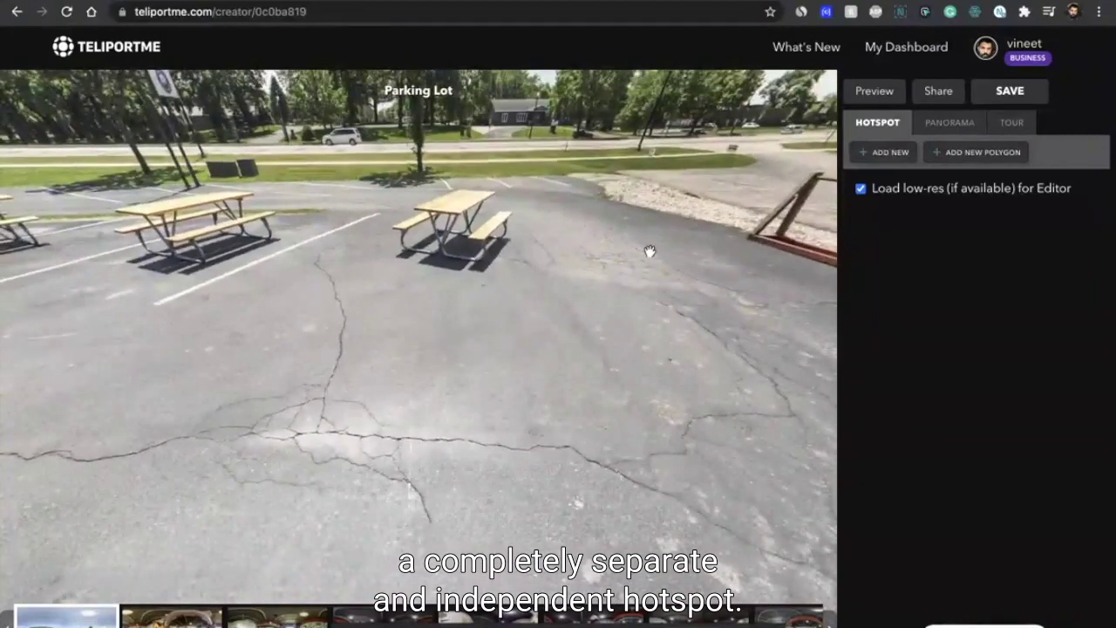
drag(650, 251, 665, 323)
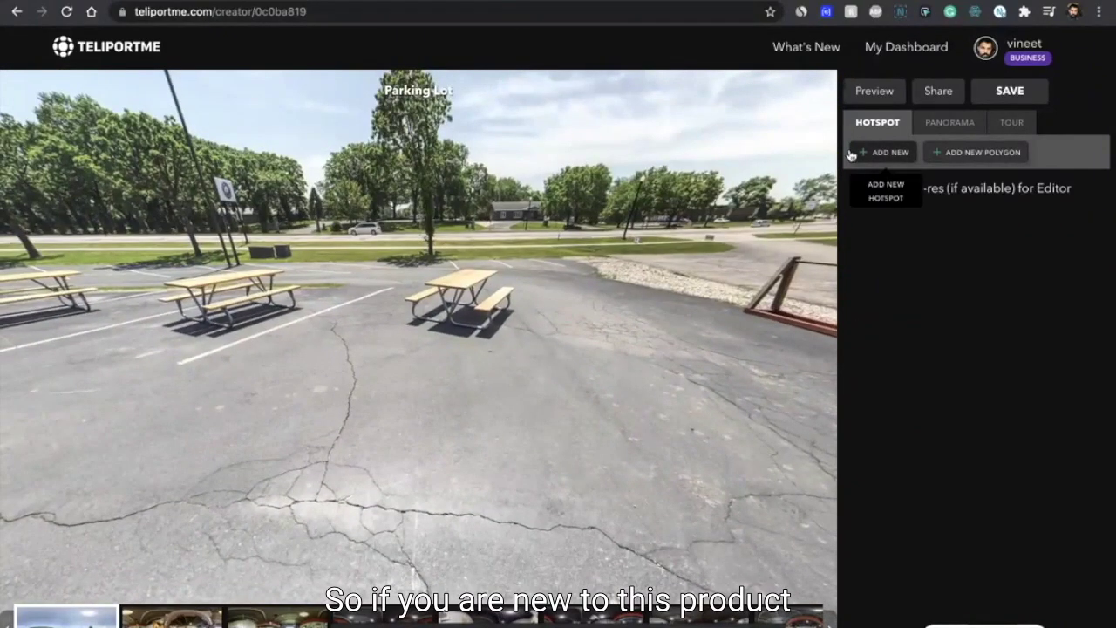
drag(653, 262, 422, 345)
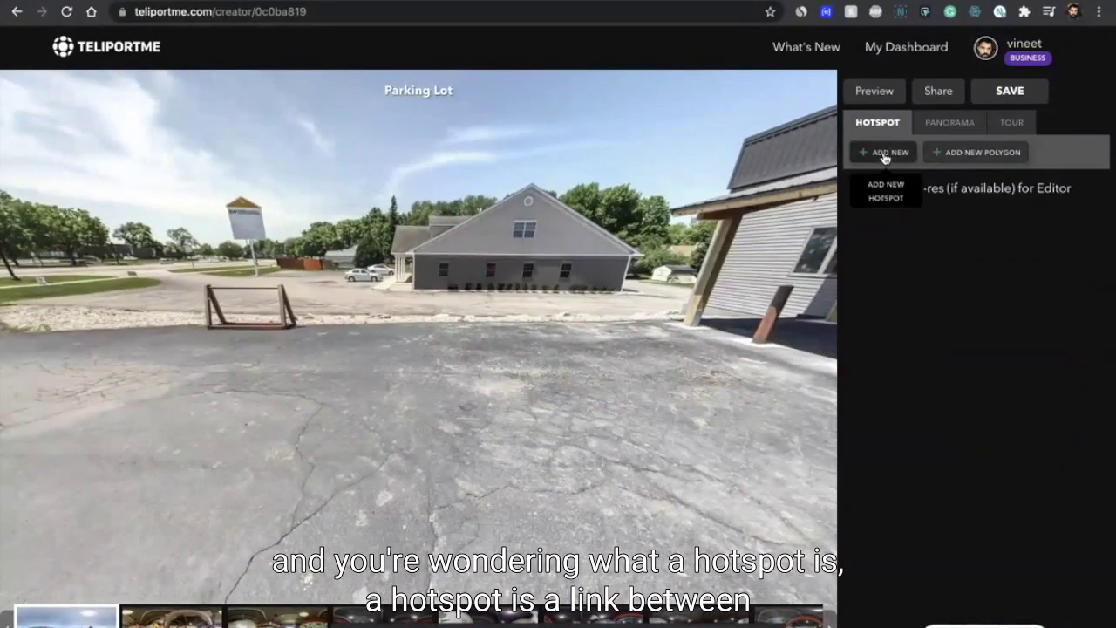
click(884, 152)
Place a new hotspot on the brewery building's doorway.
click(411, 374)
drag(410, 380, 610, 295)
drag(606, 358, 282, 378)
drag(325, 311, 395, 290)
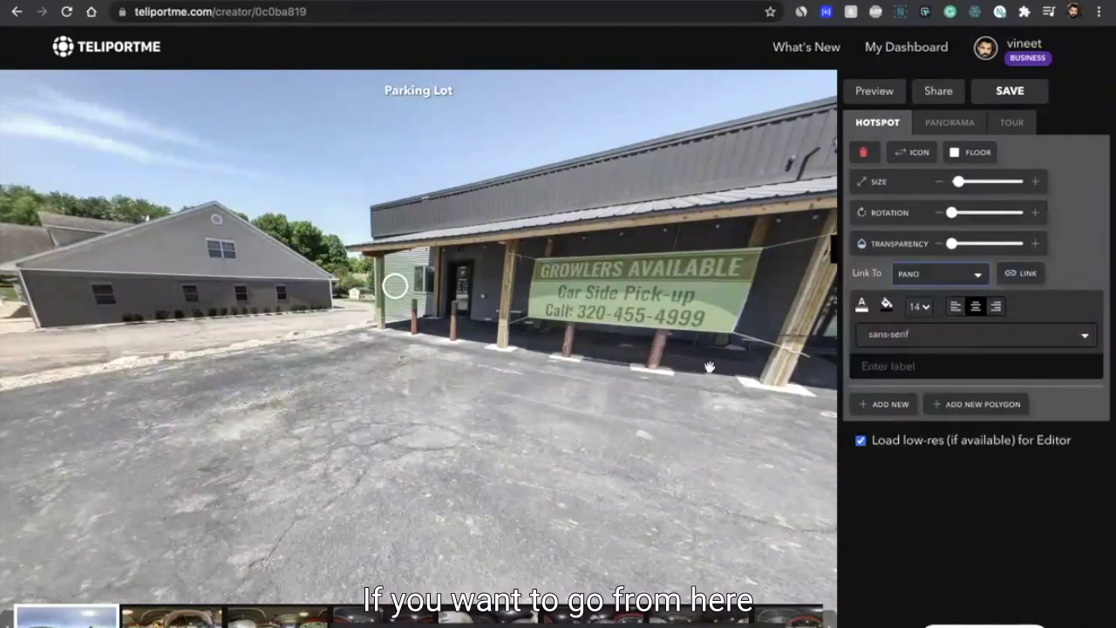
Link the hotspot to a brewery interior panorama, then switch Link To to IMAGE, then AUDIO.
click(1022, 272)
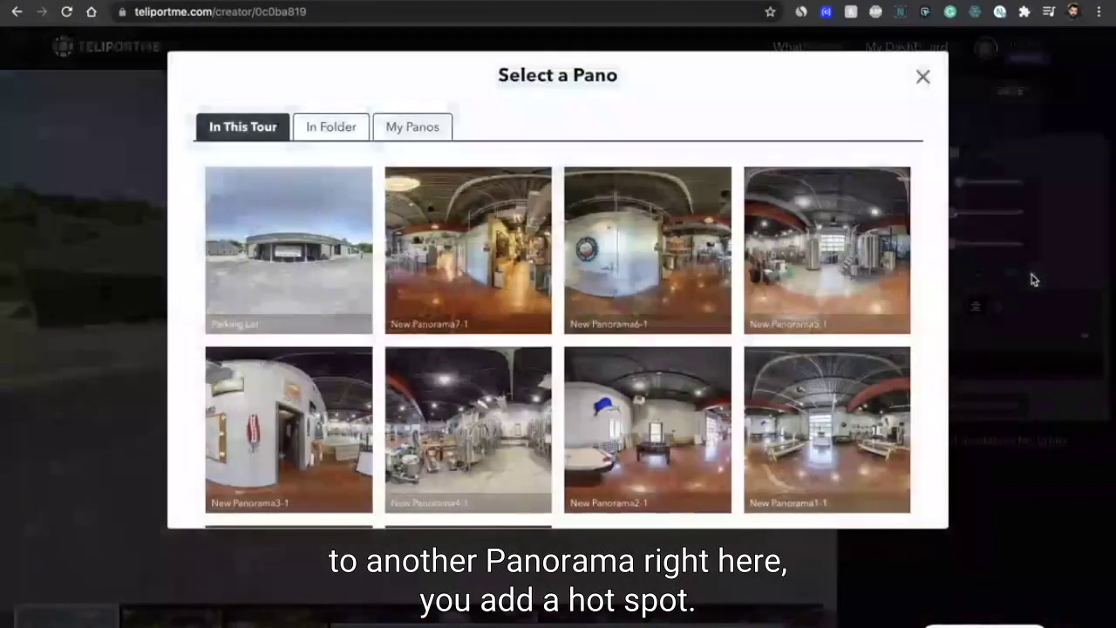
click(824, 262)
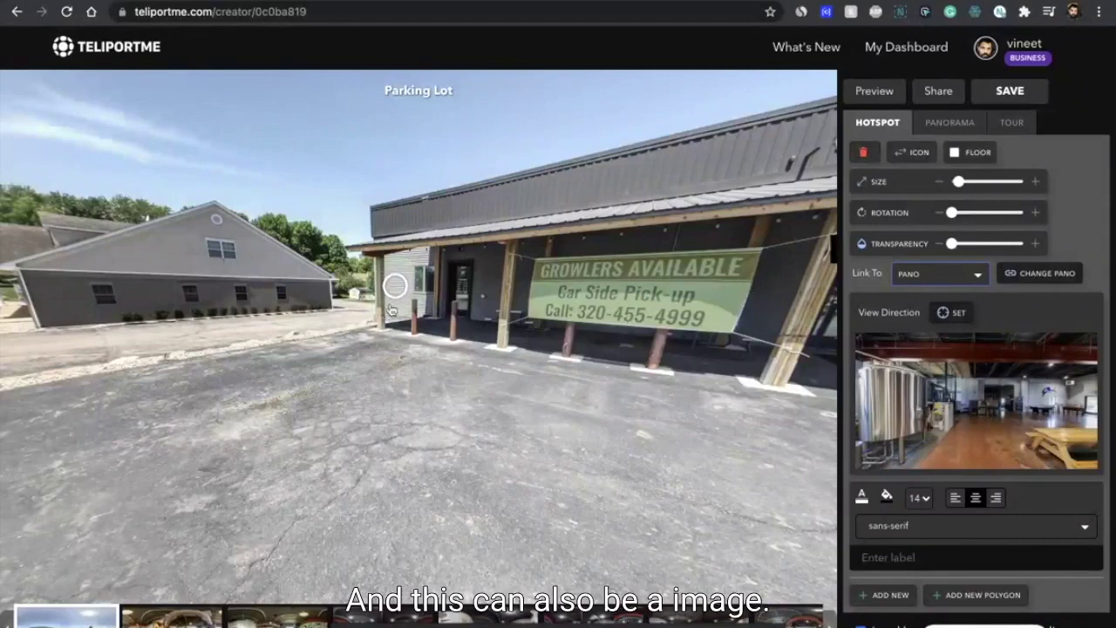
click(950, 280)
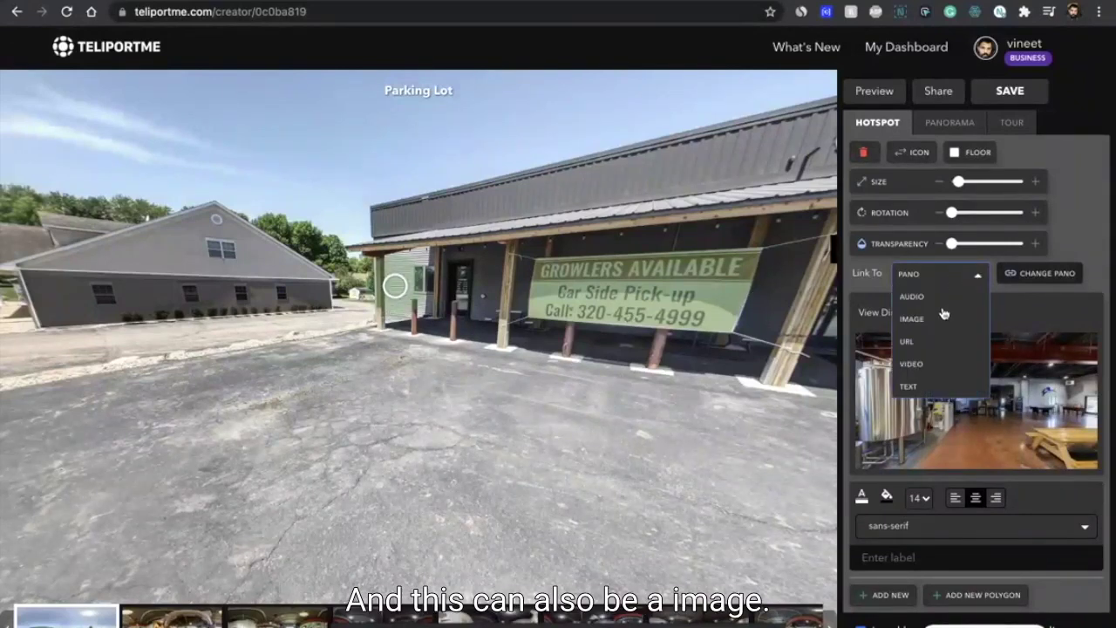
click(942, 317)
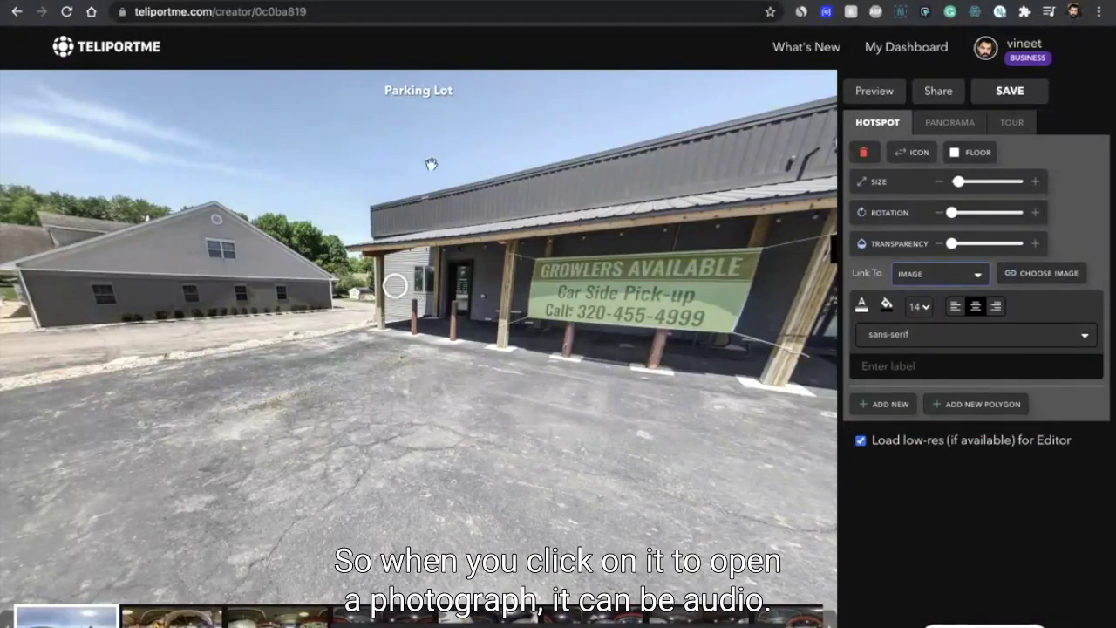
click(932, 276)
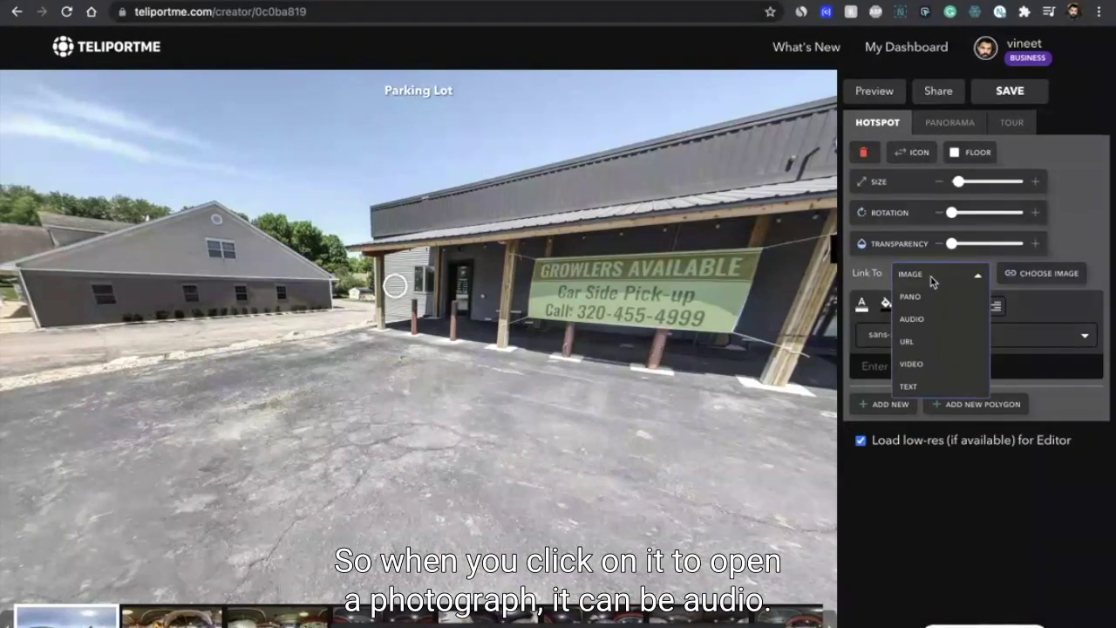
click(930, 320)
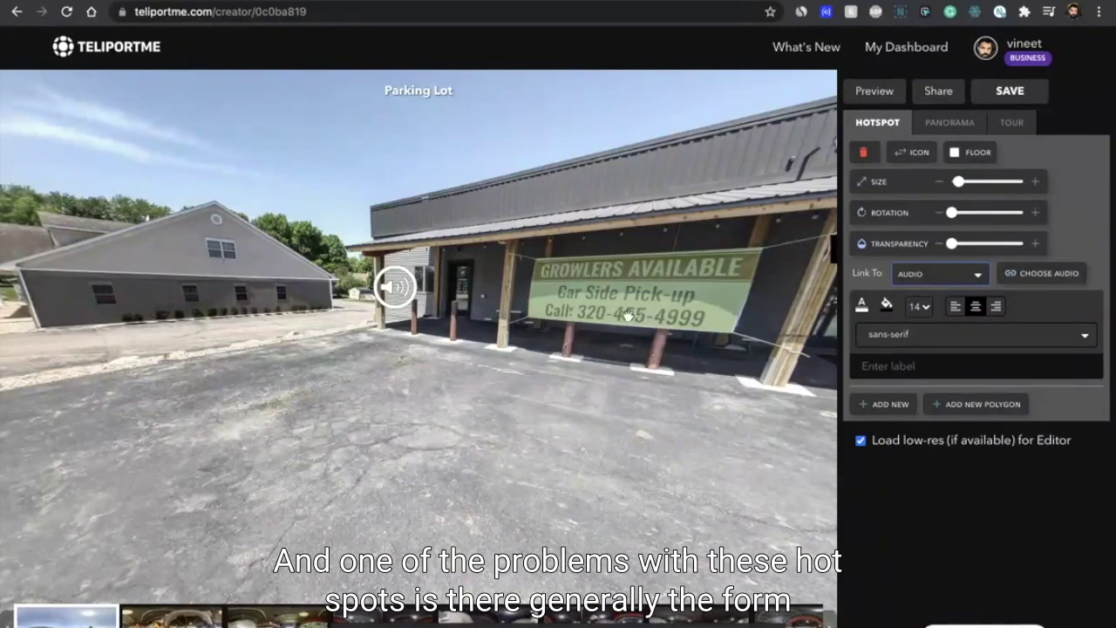
Replace the speaker icon with a blue location pin, keeping it small and placed on the building.
drag(395, 288, 417, 265)
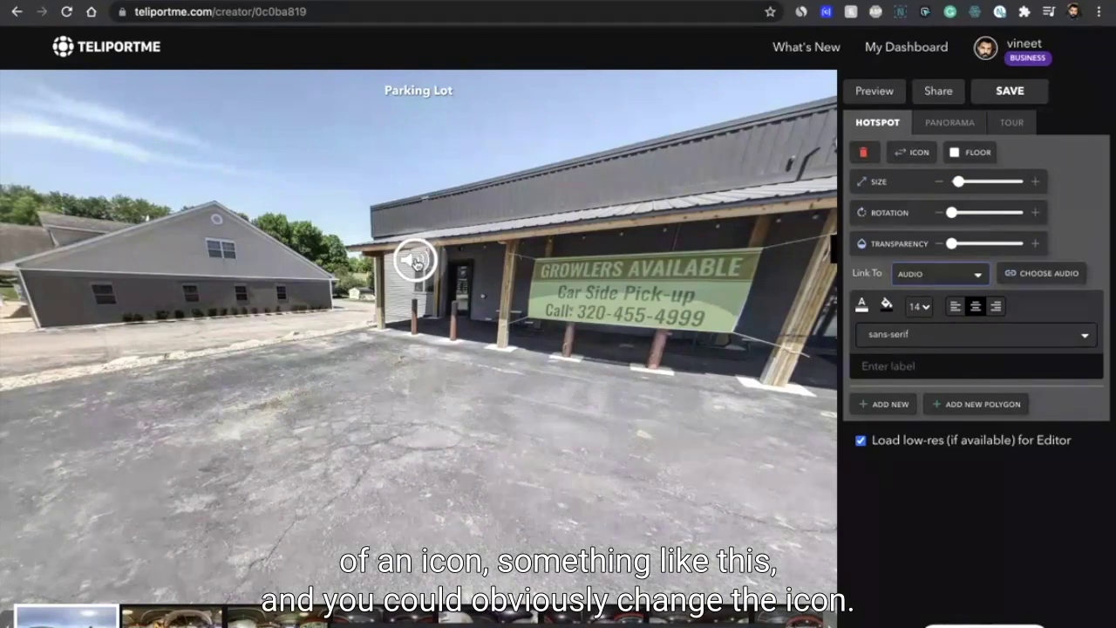
click(909, 152)
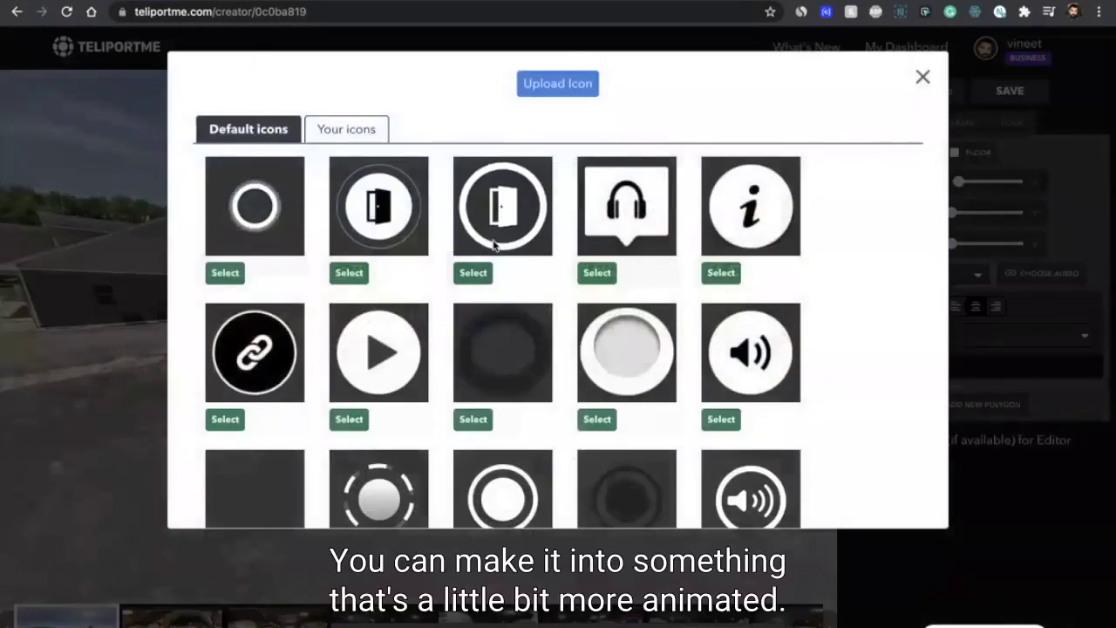
click(473, 273)
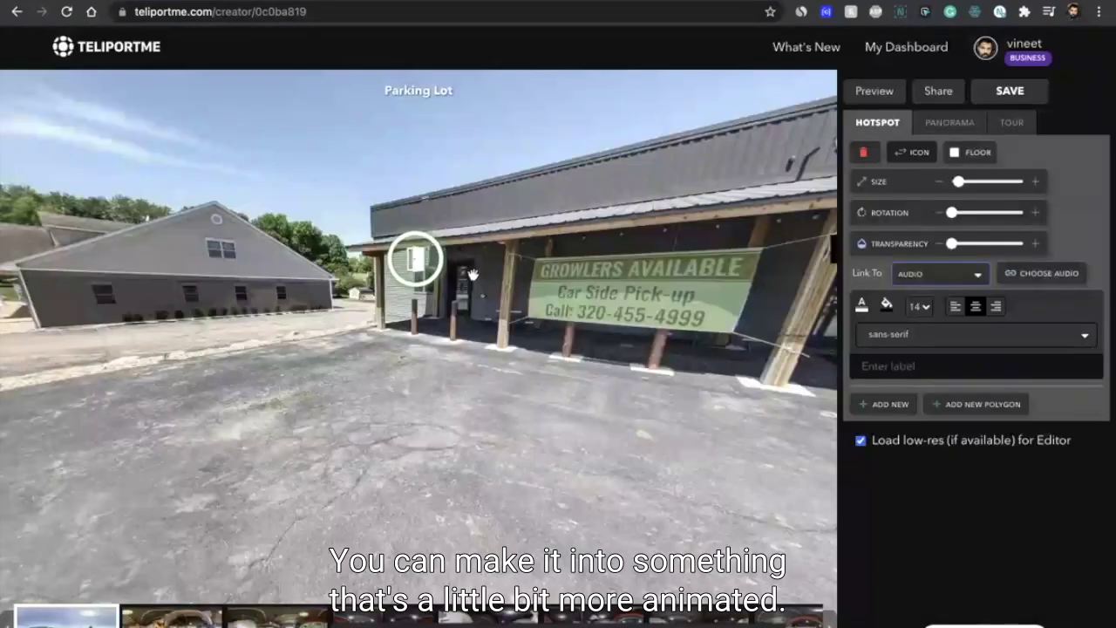
click(907, 152)
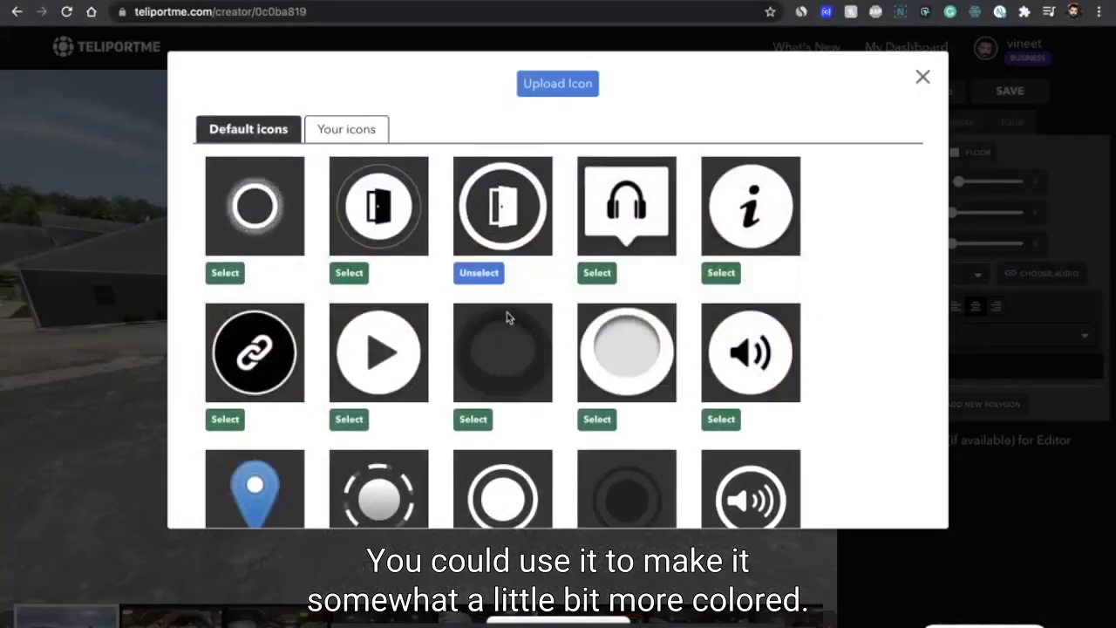
scroll(507, 317, down, 3)
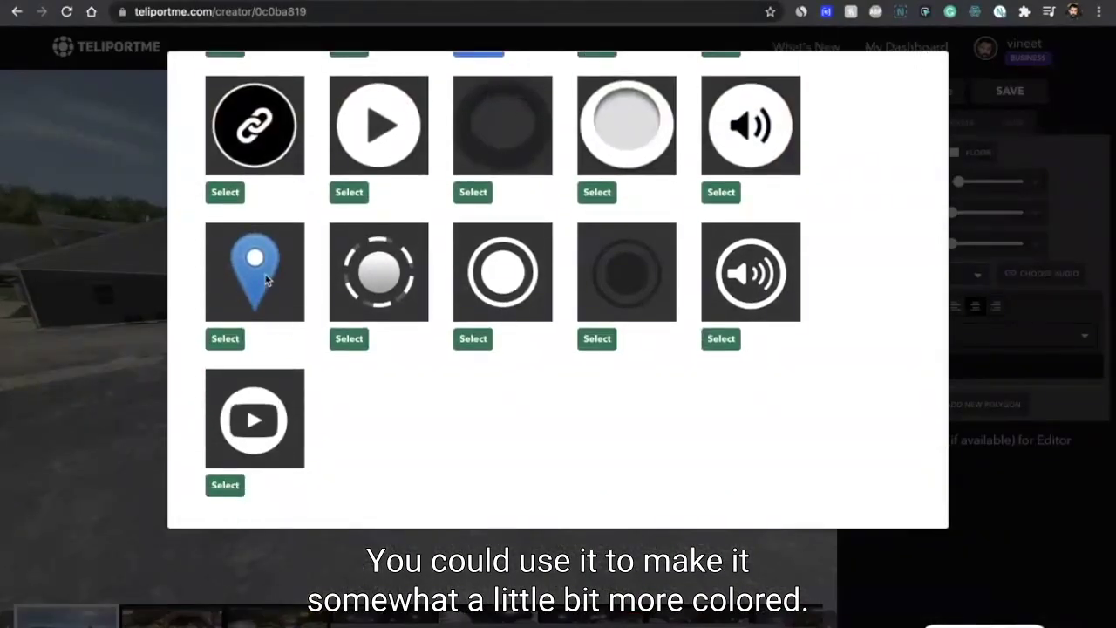
click(238, 339)
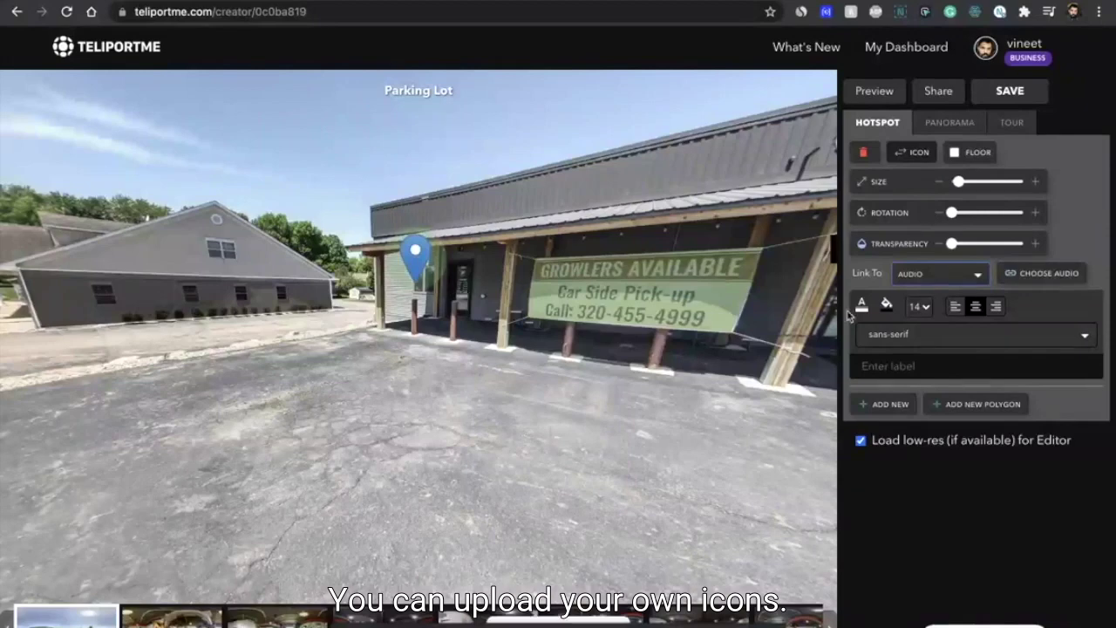
mouse_move(958, 182)
mouse_down()
mouse_move(1017, 182)
mouse_move(952, 199)
mouse_up()
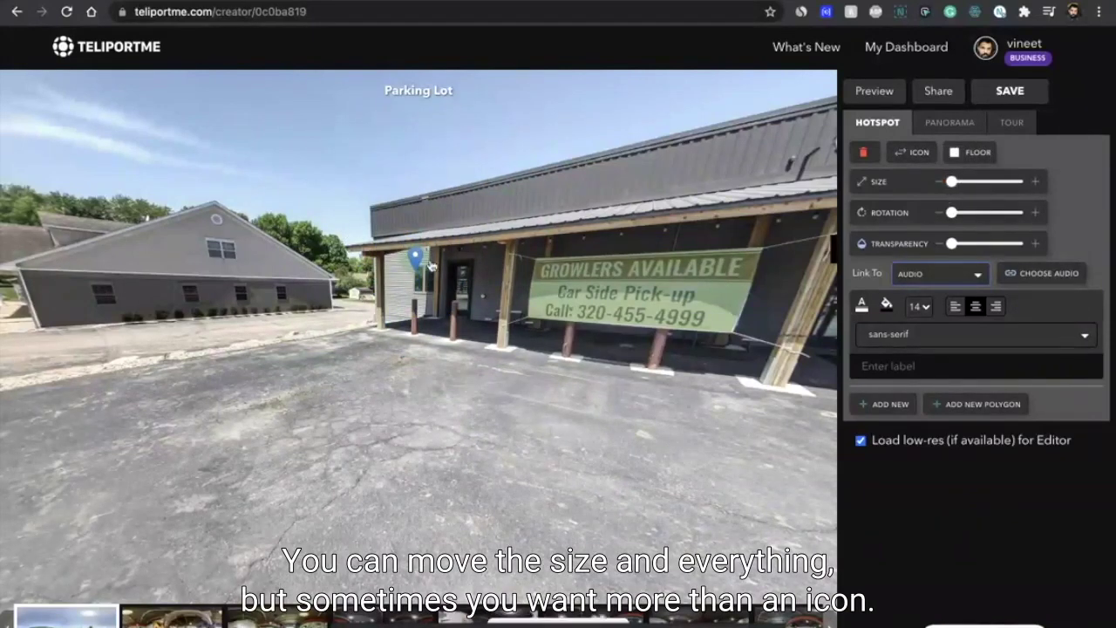
drag(425, 264, 391, 298)
Turn toward the grey house and delete its polygon hotspot, confirming with OK.
drag(492, 422, 680, 376)
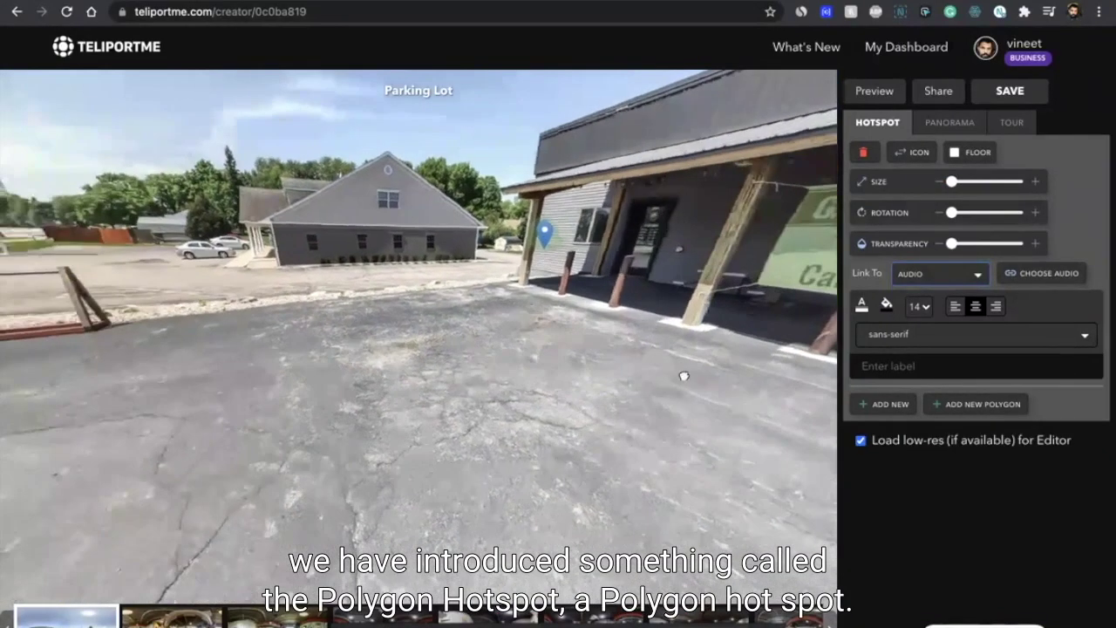
drag(468, 332, 473, 386)
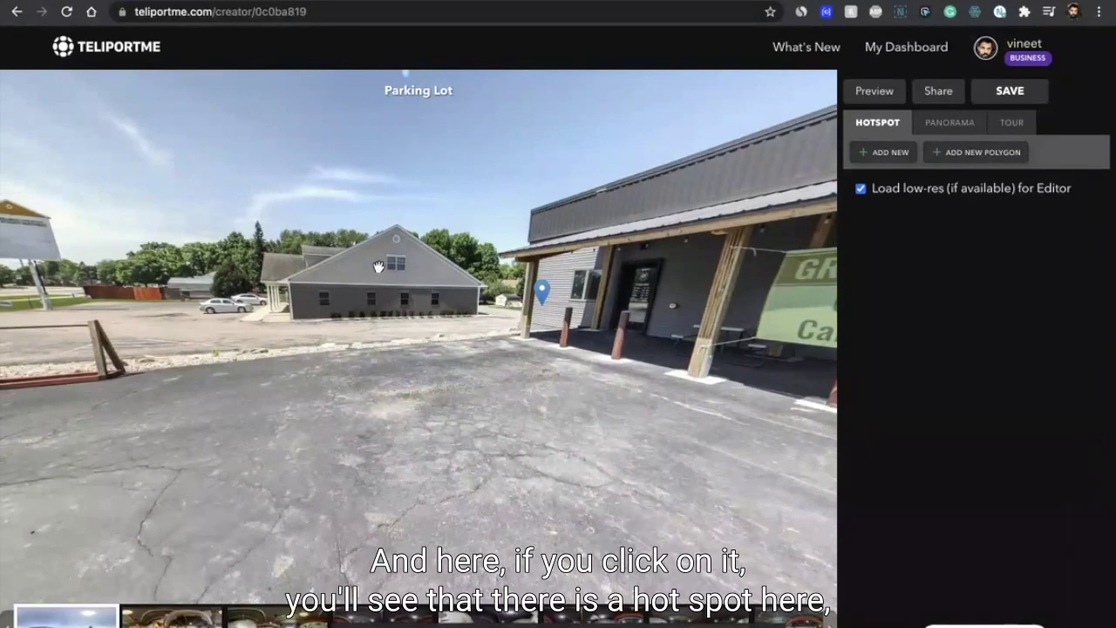
click(375, 298)
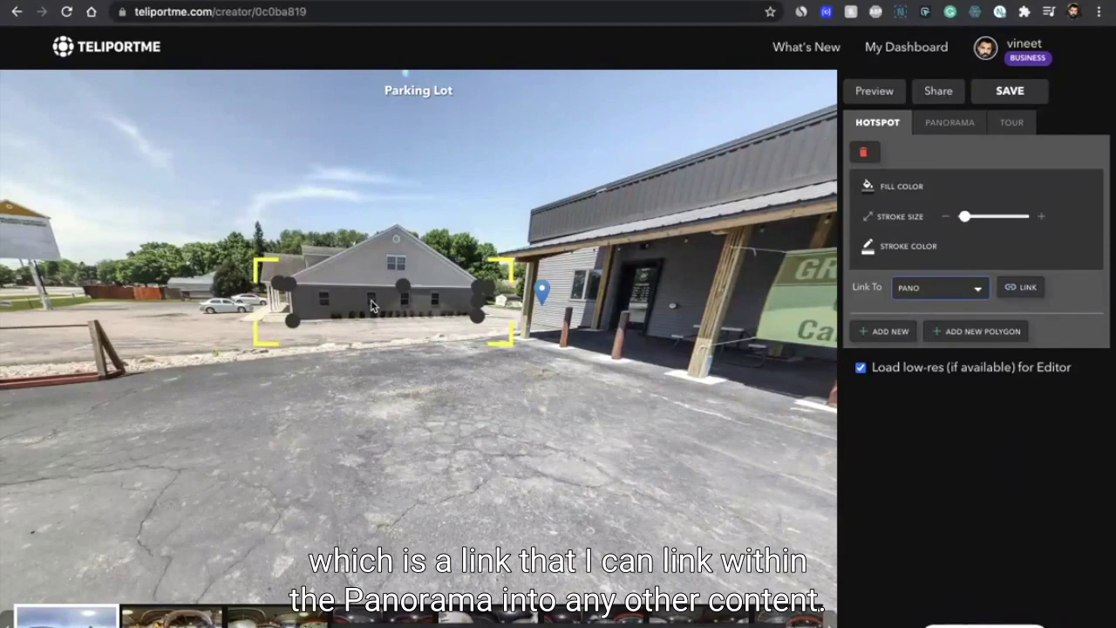
click(863, 153)
click(686, 100)
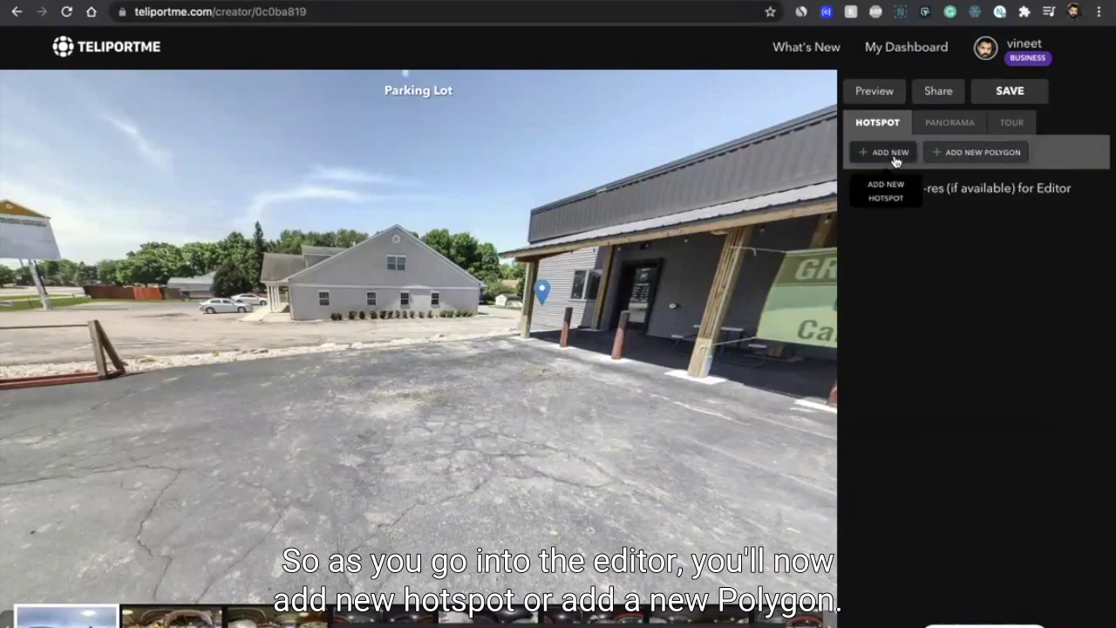
Add a new polygon hotspot, drag it onto the grey house and stretch its top-left corner.
click(966, 155)
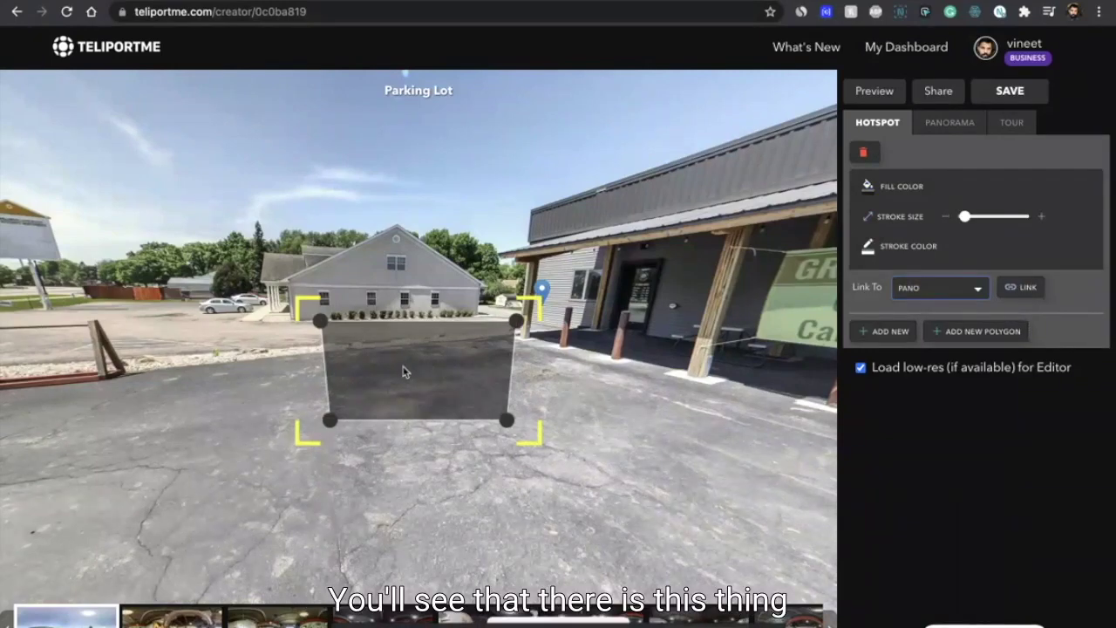
drag(407, 372, 354, 344)
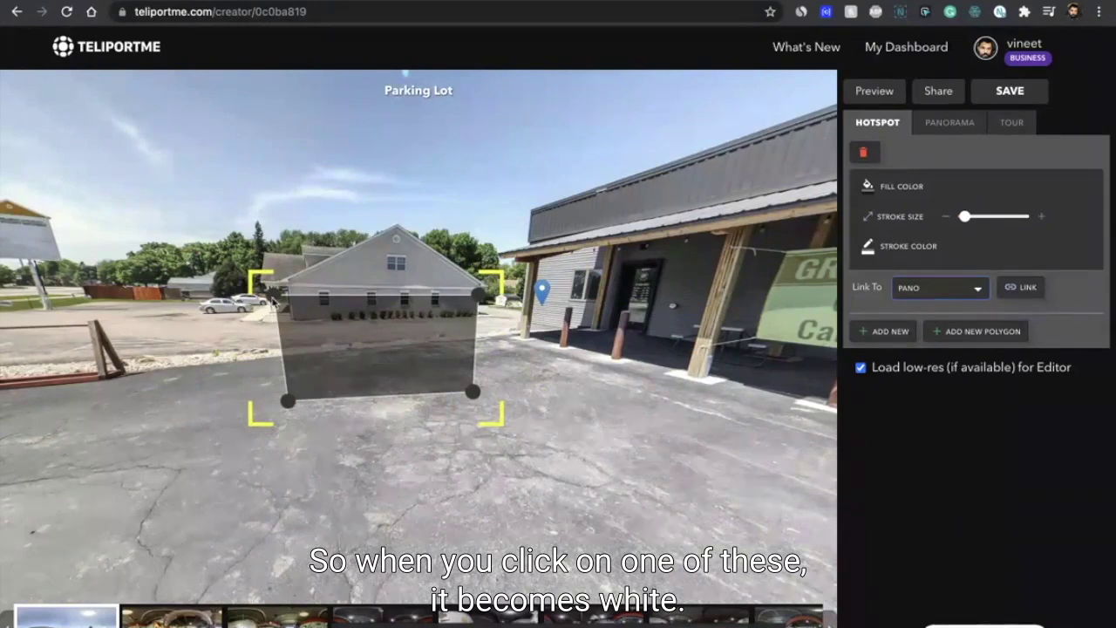
drag(273, 295, 301, 347)
Move the polygon over the house wall and fit its left corners to the house base and corner.
click(270, 316)
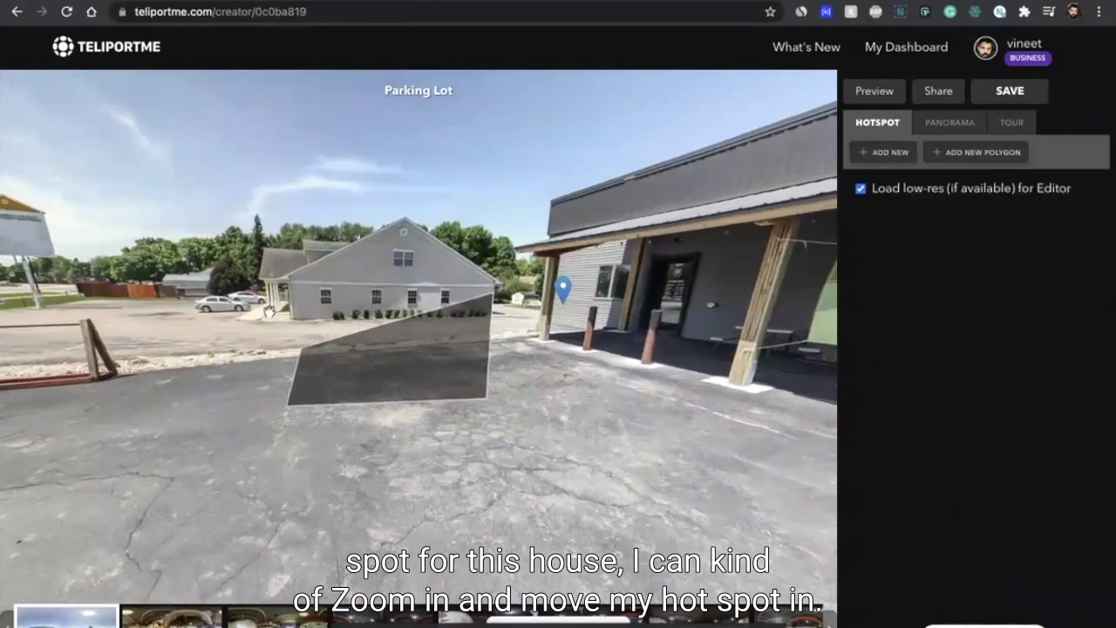
scroll(270, 316, up, 5)
drag(496, 343, 269, 323)
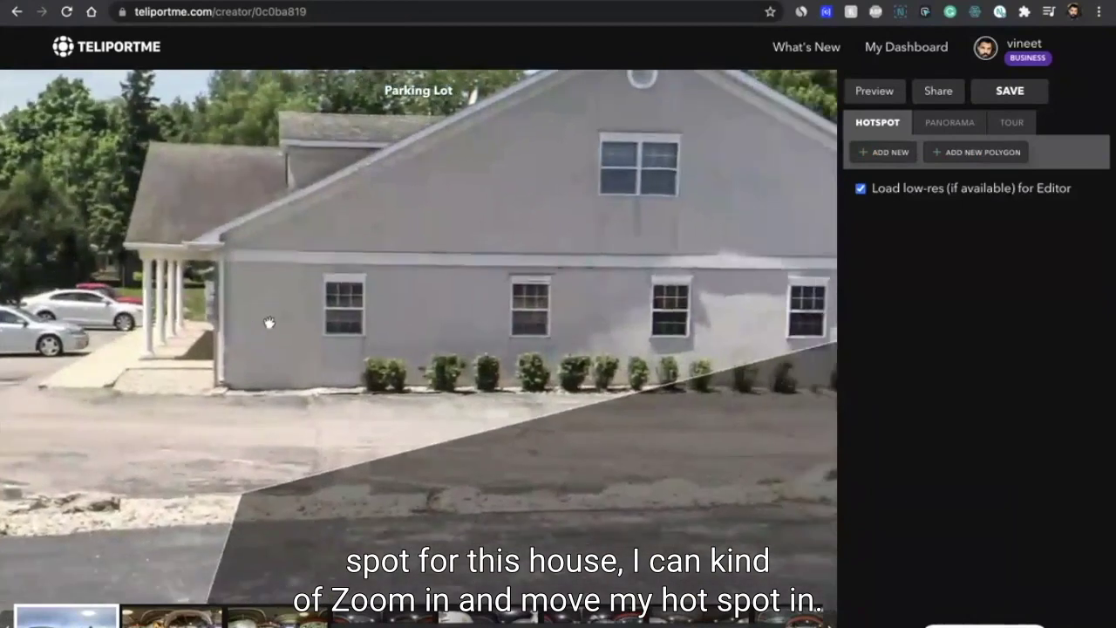
drag(554, 530, 538, 293)
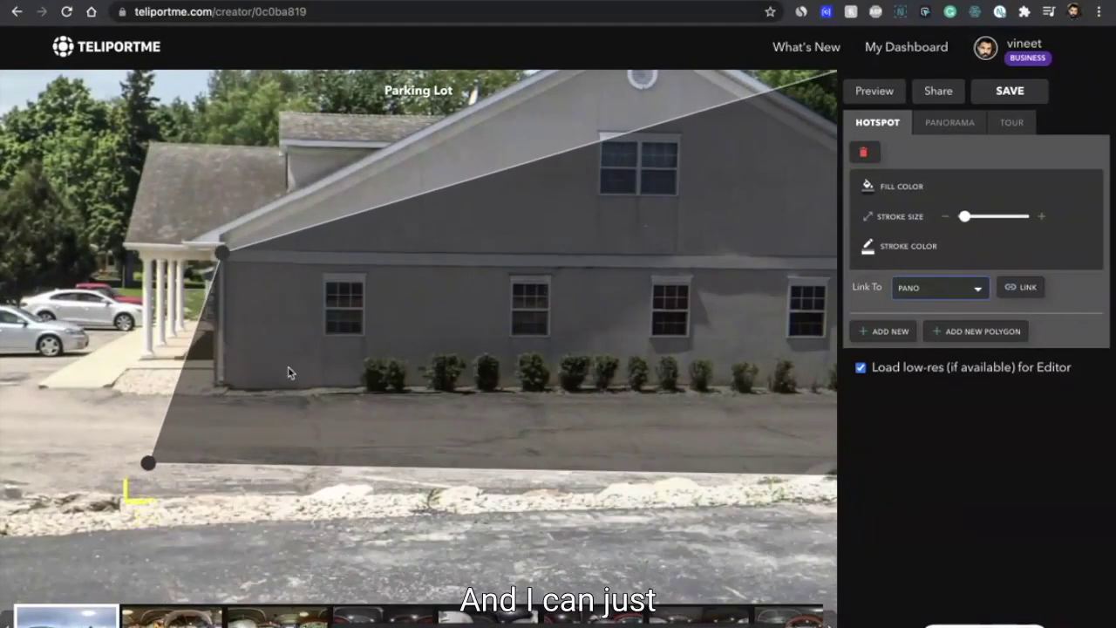
drag(148, 467, 216, 392)
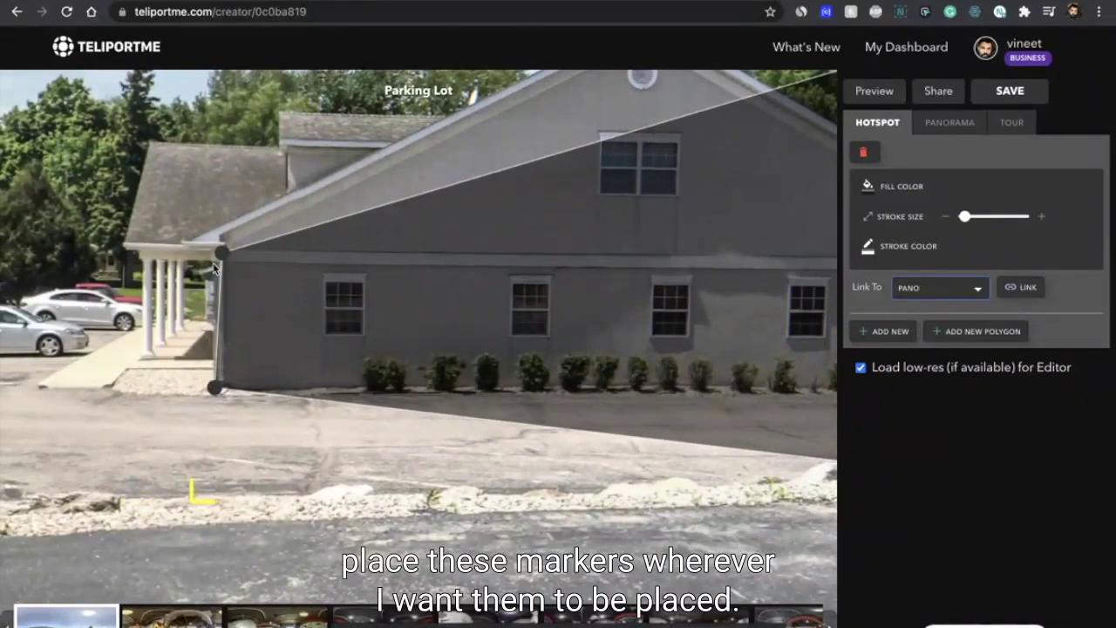
drag(223, 253, 214, 254)
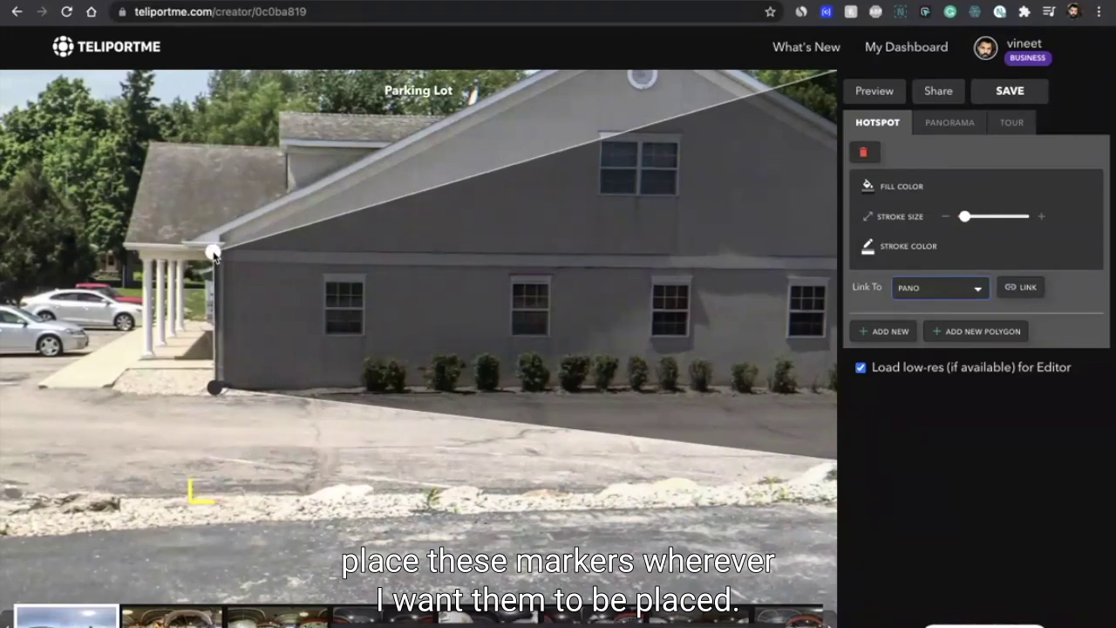
Add vertices along the roofline and pin a corner at the roof peak.
click(413, 193)
drag(414, 192, 403, 153)
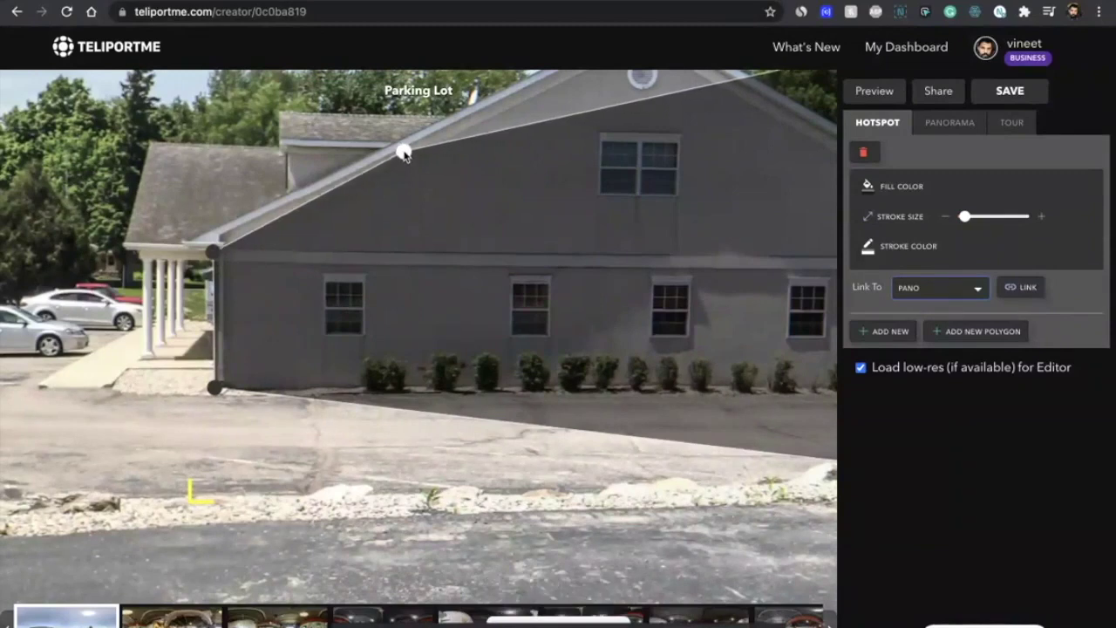
click(303, 205)
drag(304, 205, 299, 201)
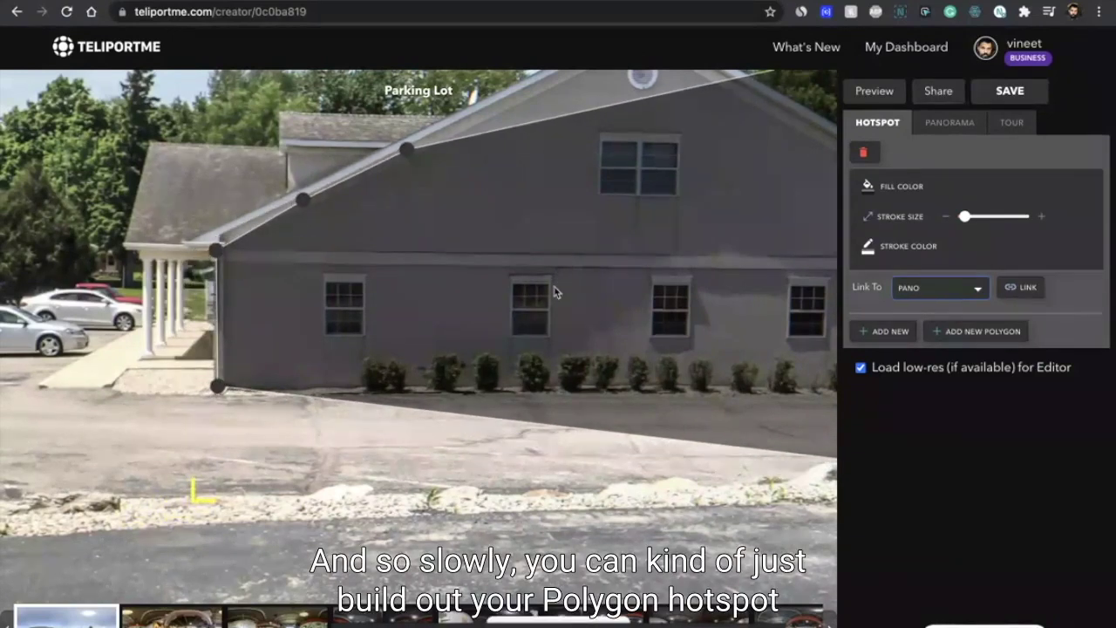
drag(489, 486, 373, 516)
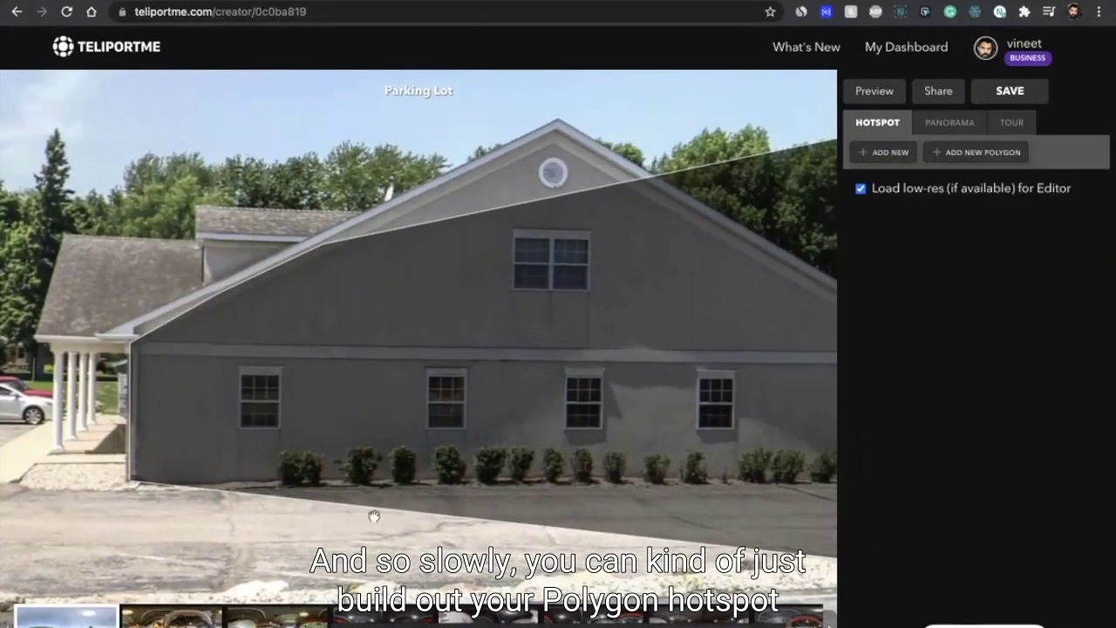
click(434, 234)
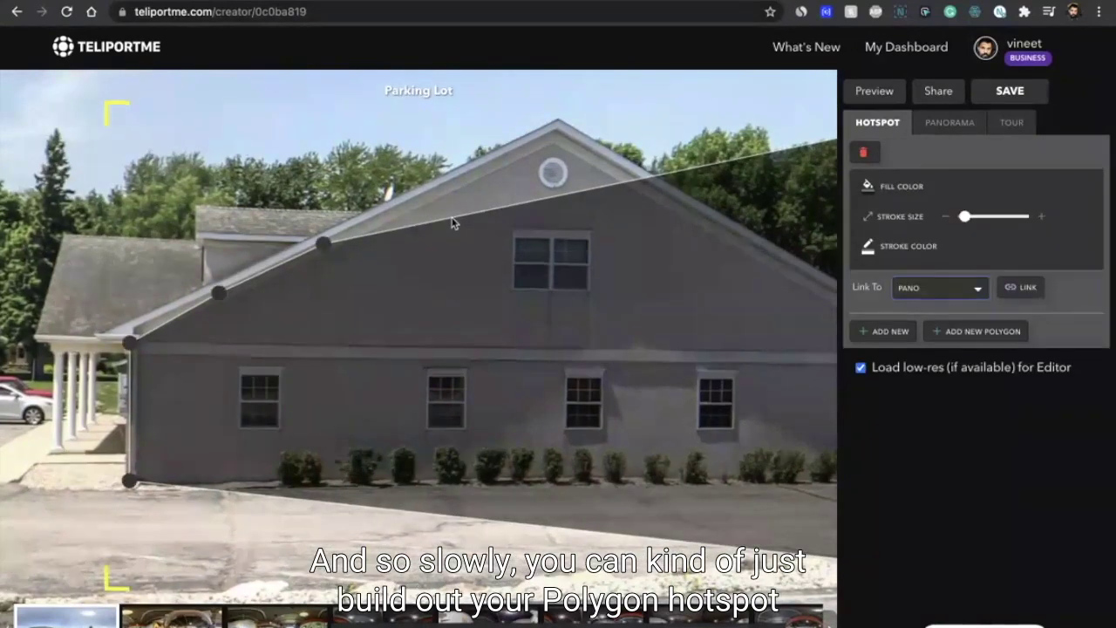
drag(451, 218, 455, 181)
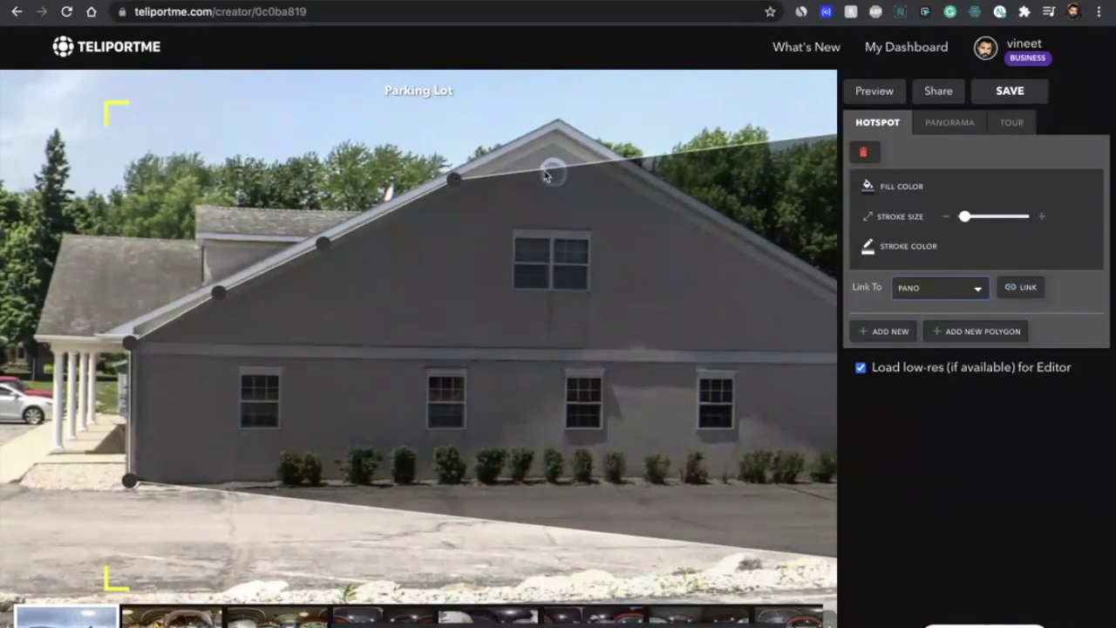
drag(555, 167, 556, 137)
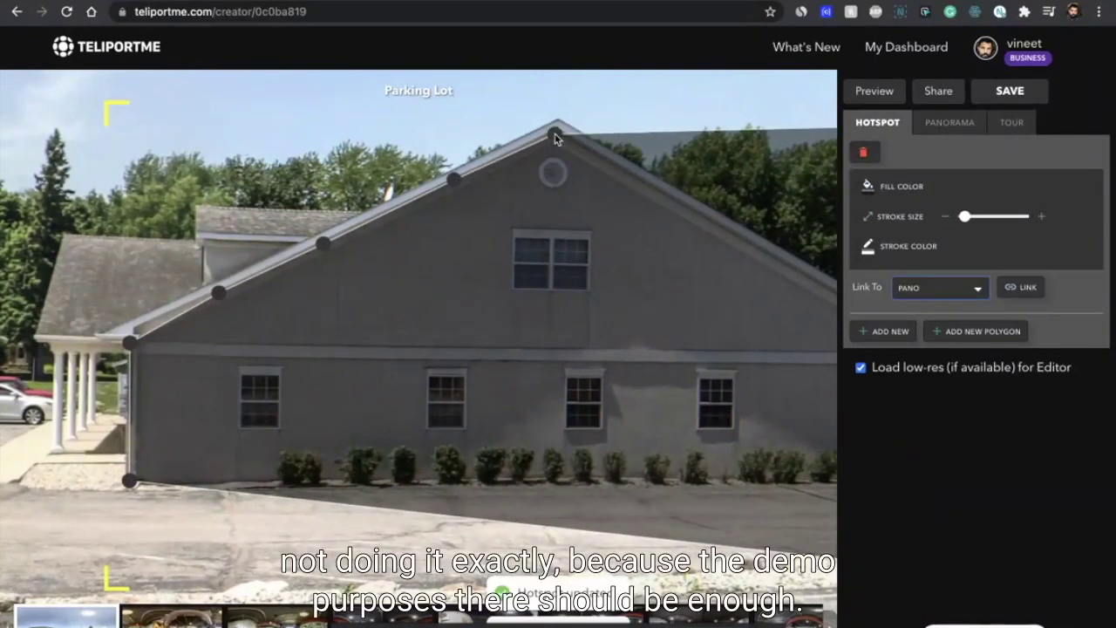
Fine-tune the polygon's right-side corners to the roof, wall edge and house base.
click(440, 554)
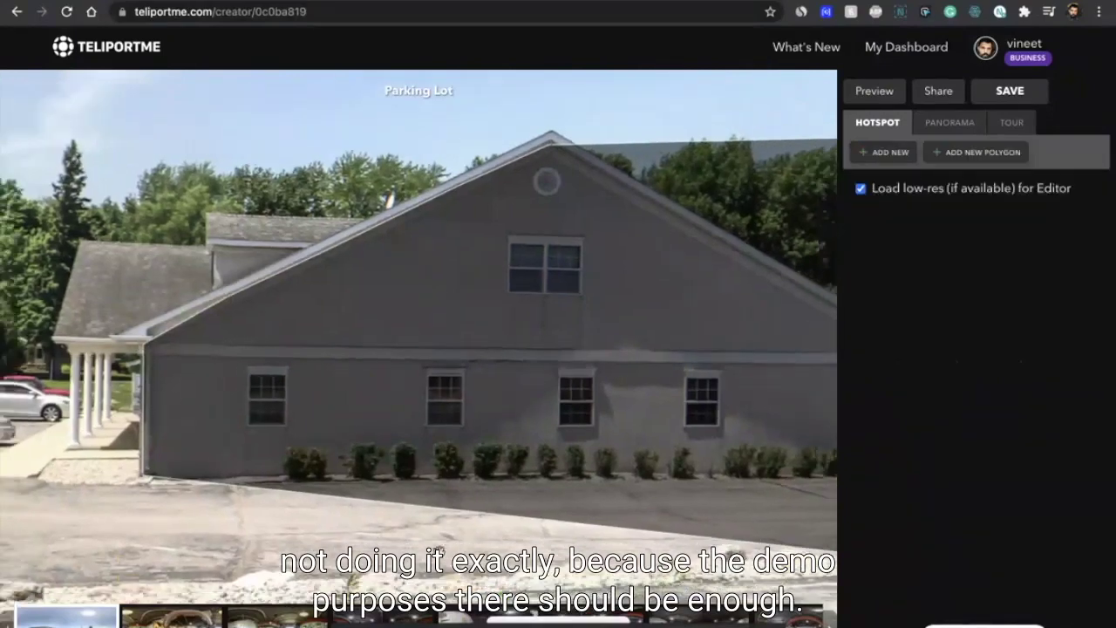
scroll(489, 497, down, 5)
click(509, 388)
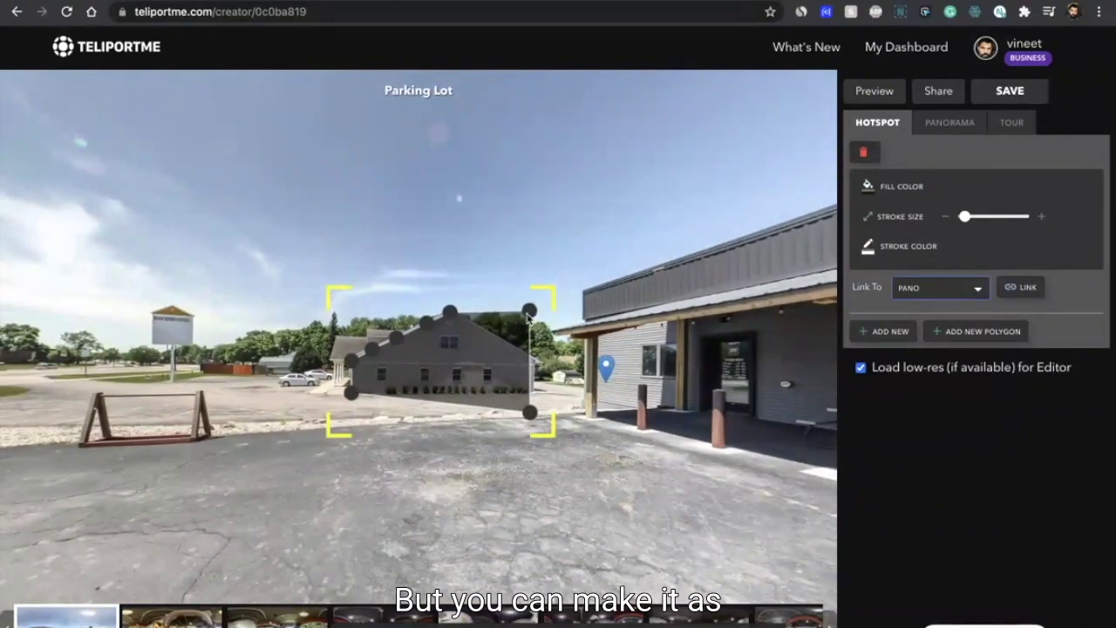
drag(529, 311, 522, 354)
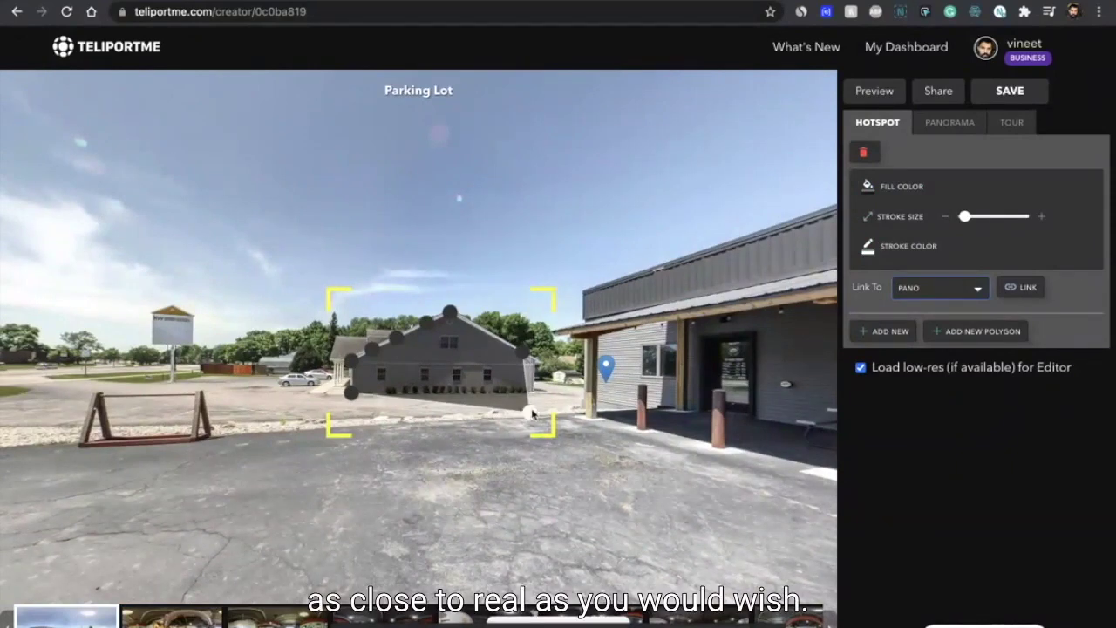
drag(531, 413, 528, 398)
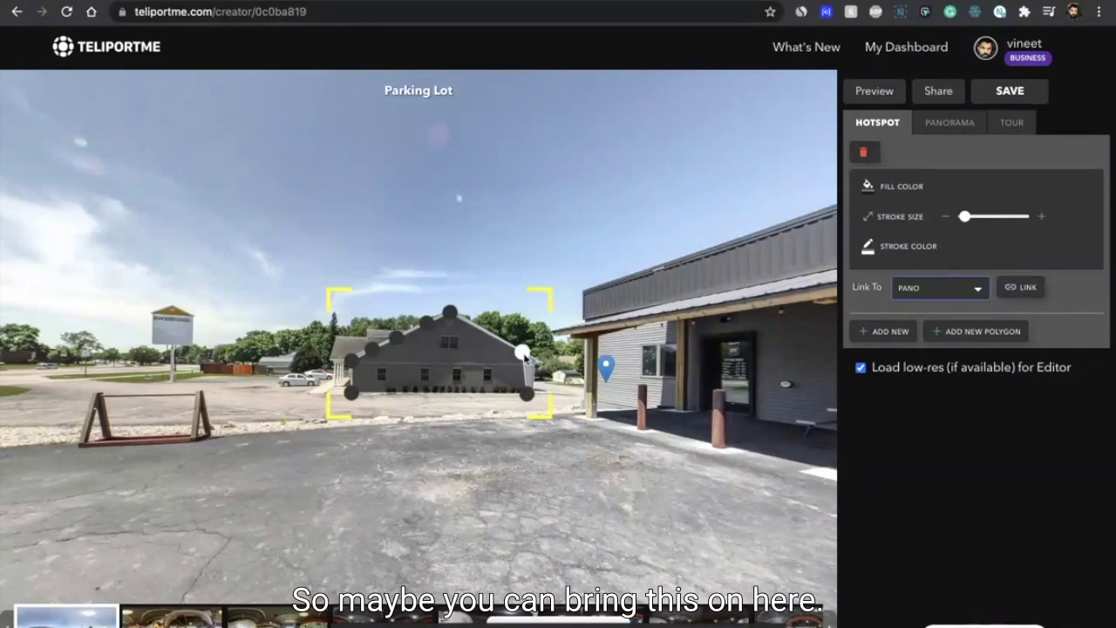
drag(524, 356, 538, 362)
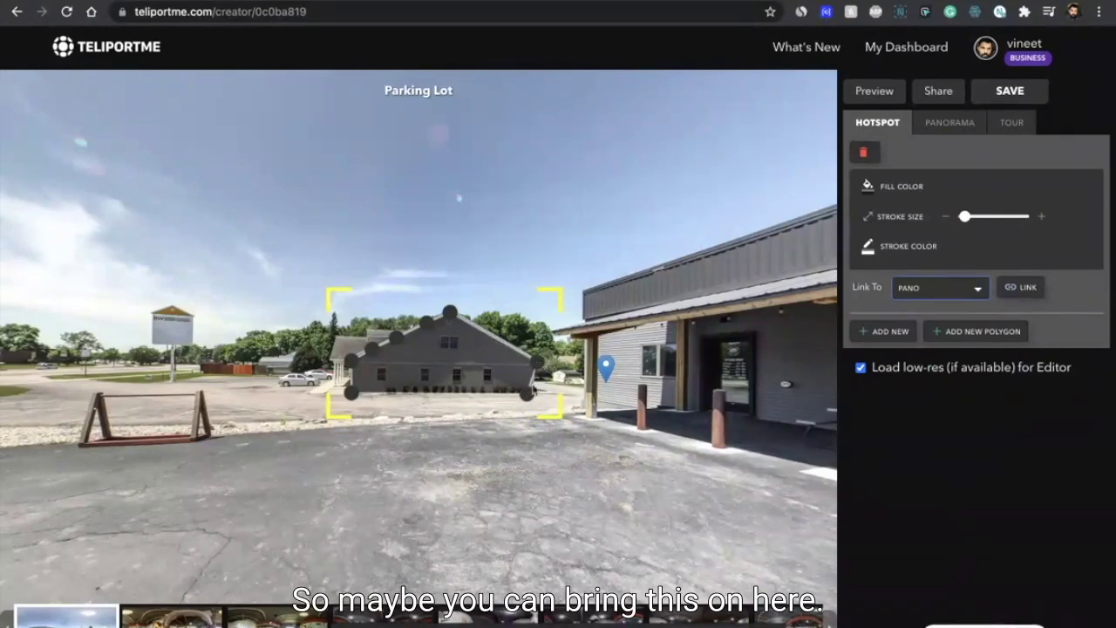
drag(530, 392, 534, 396)
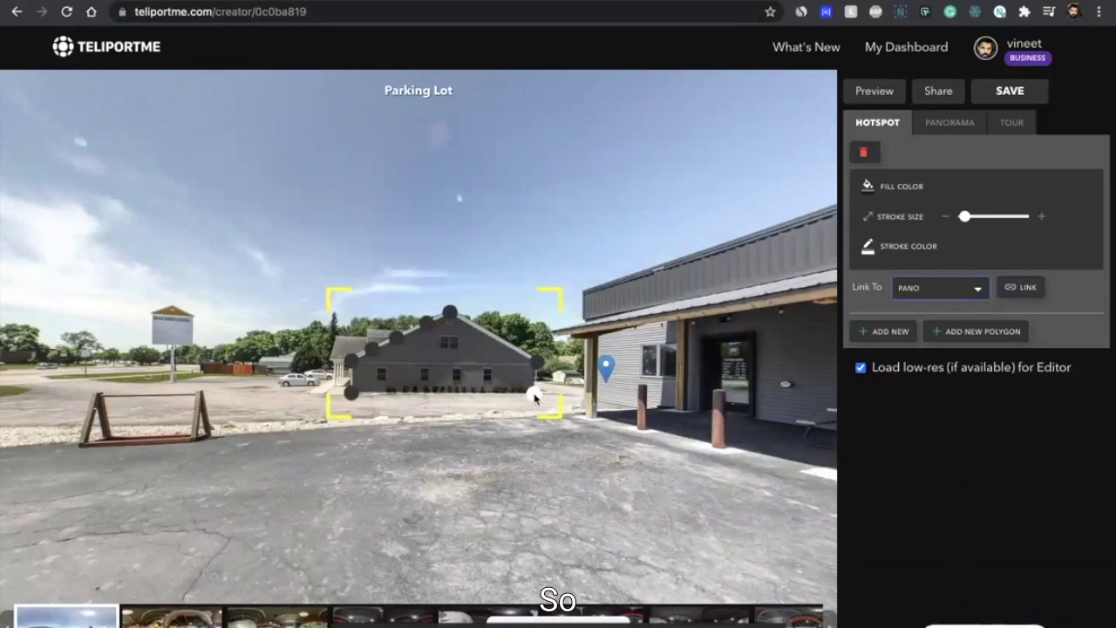
click(532, 499)
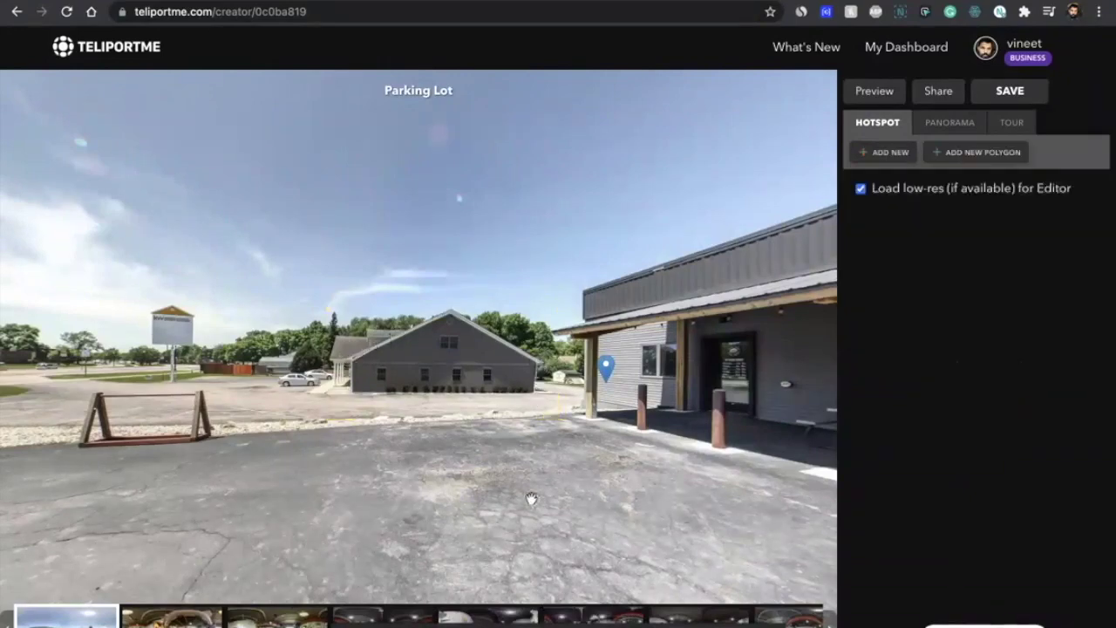
drag(419, 436, 379, 386)
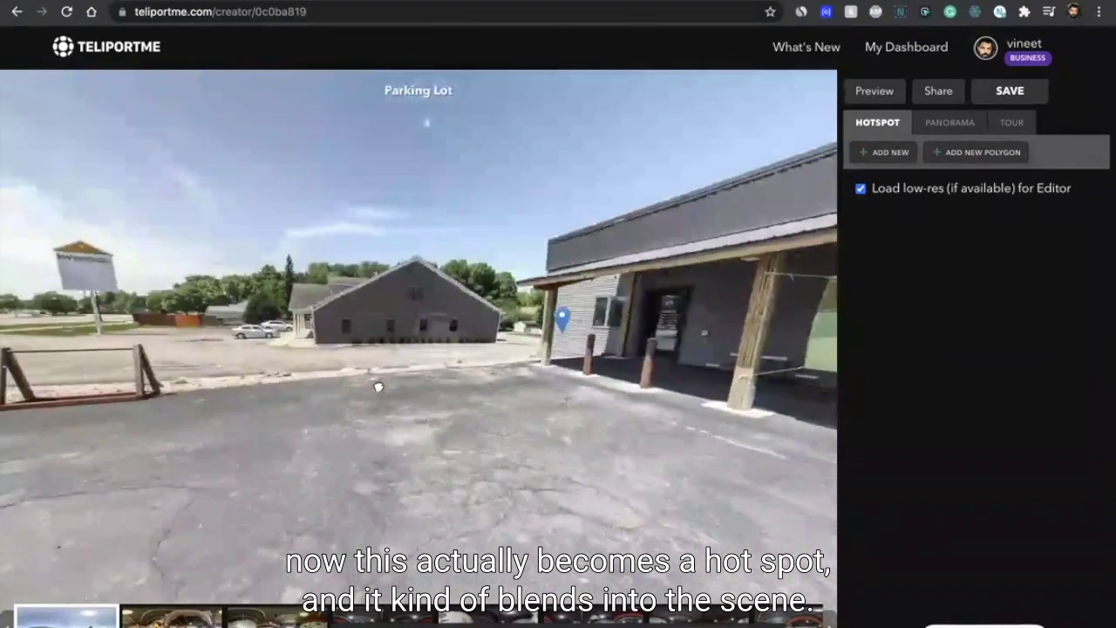
click(376, 301)
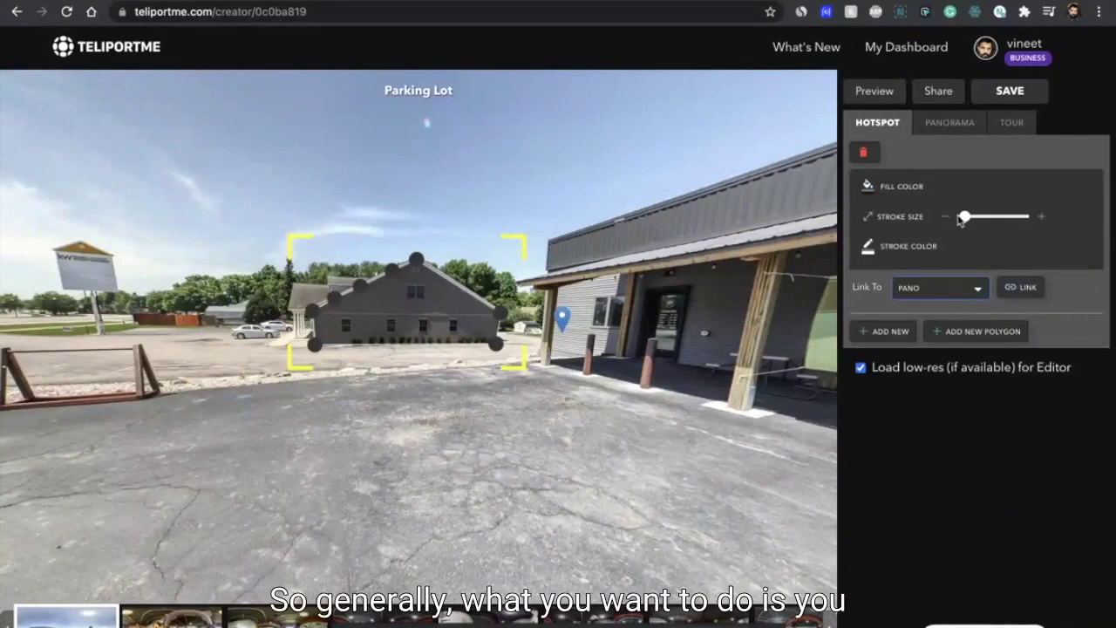
Give the house polygon a translucent dark-red fill.
drag(964, 217, 957, 216)
click(869, 186)
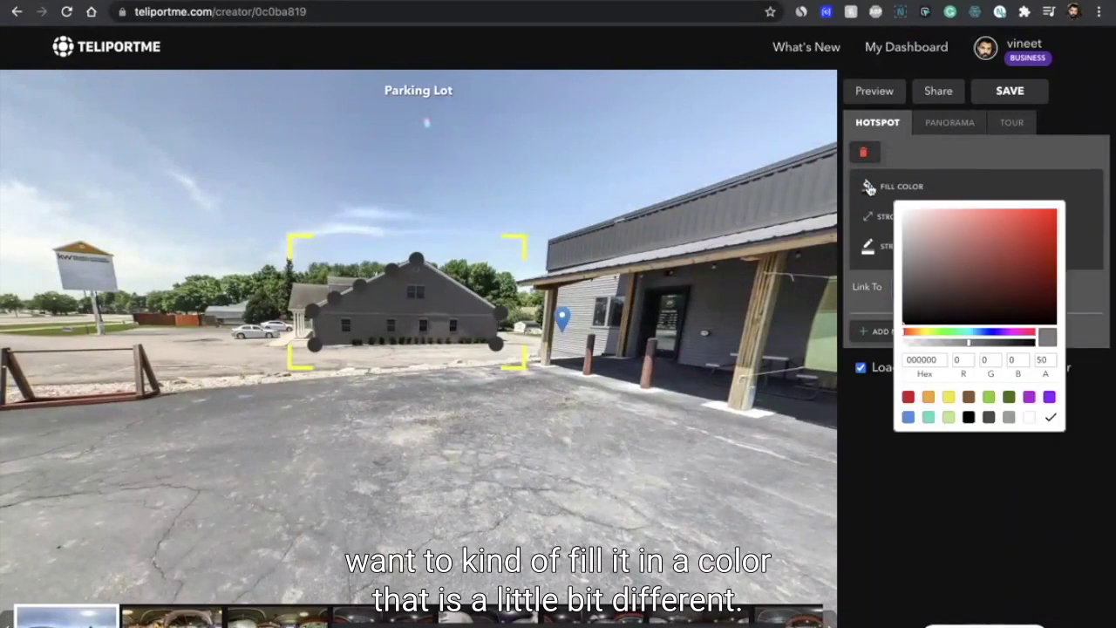
click(1040, 280)
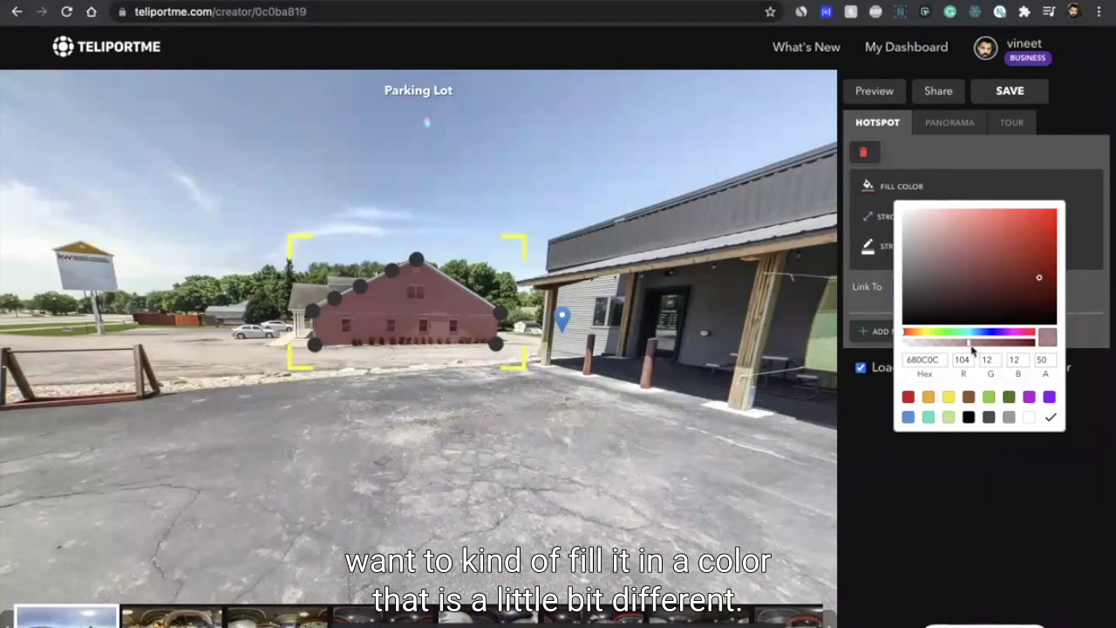
drag(982, 344, 986, 342)
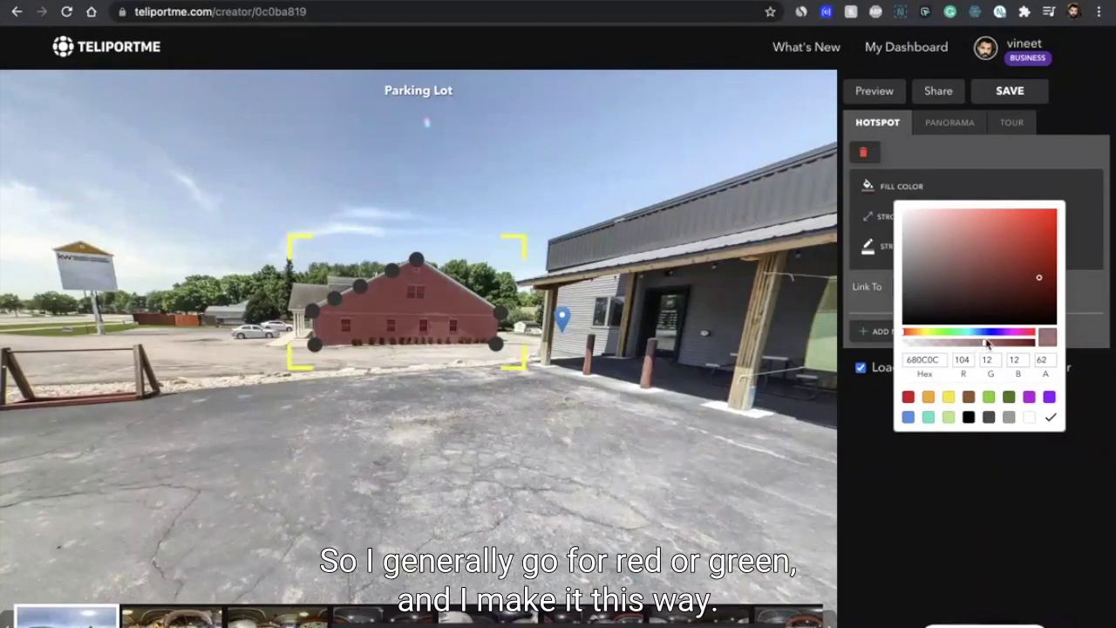
click(502, 500)
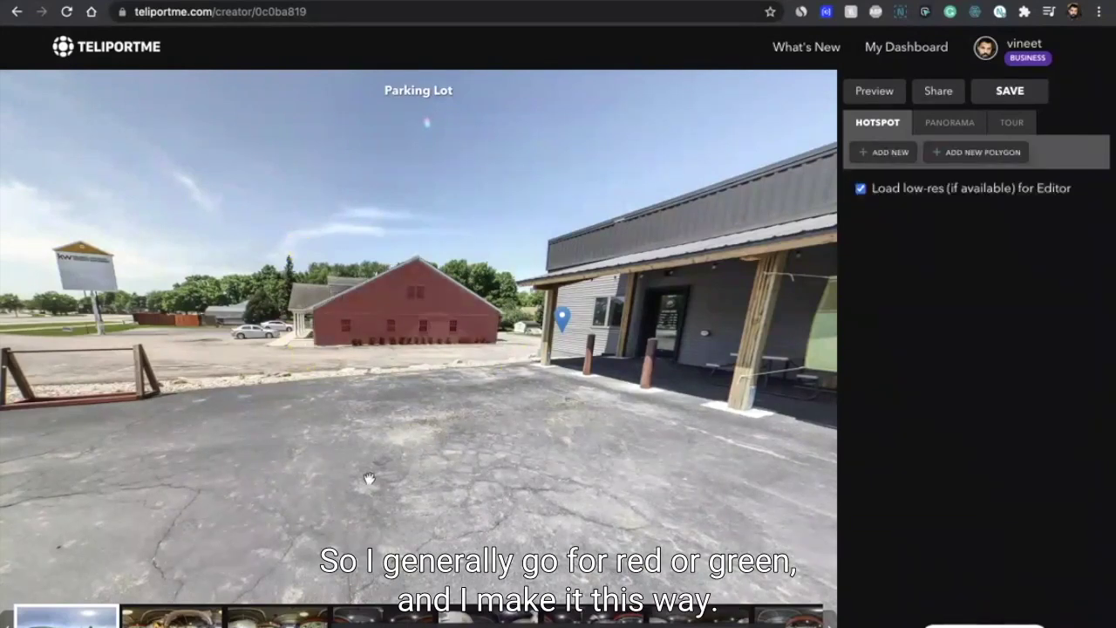
drag(369, 478, 473, 508)
click(502, 349)
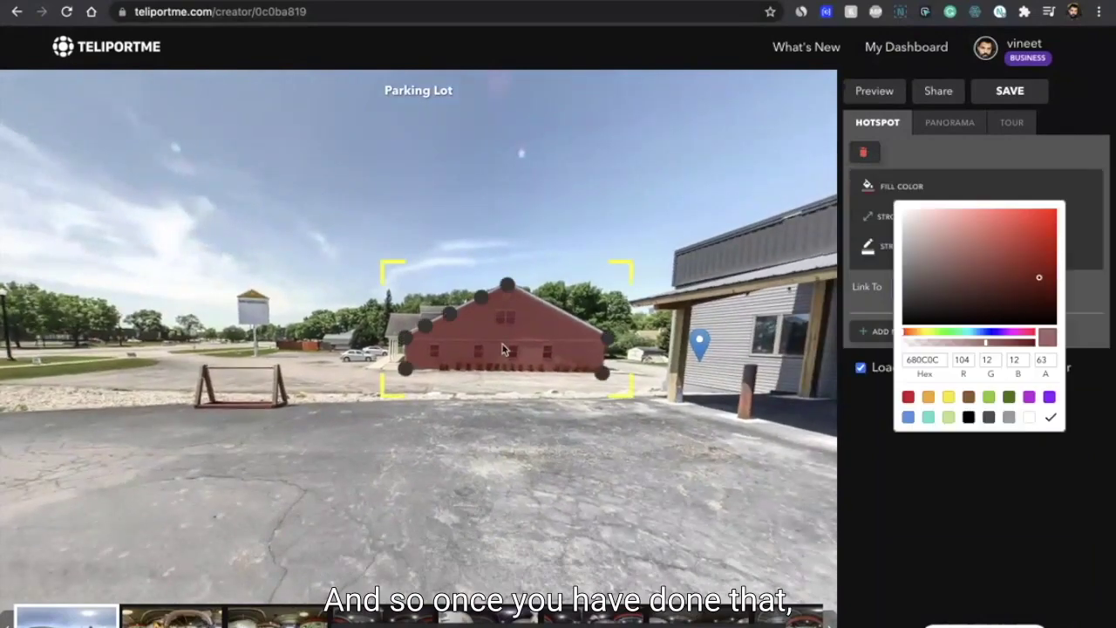
click(1051, 418)
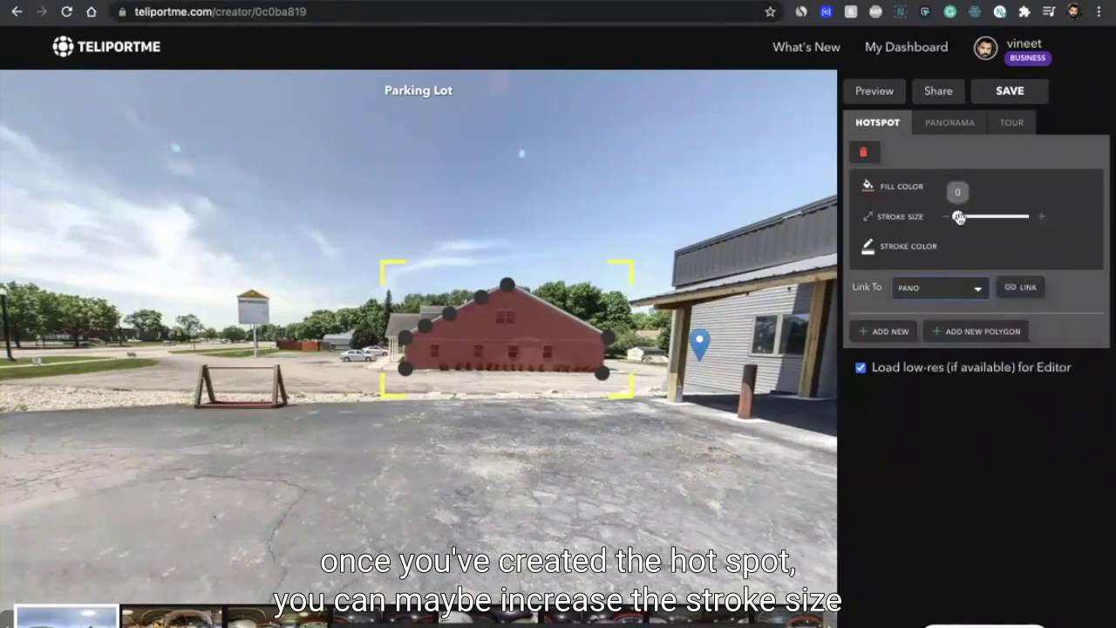
Thicken the polygon's outline to 3 and make it yellow (F8E71C).
drag(960, 218, 982, 219)
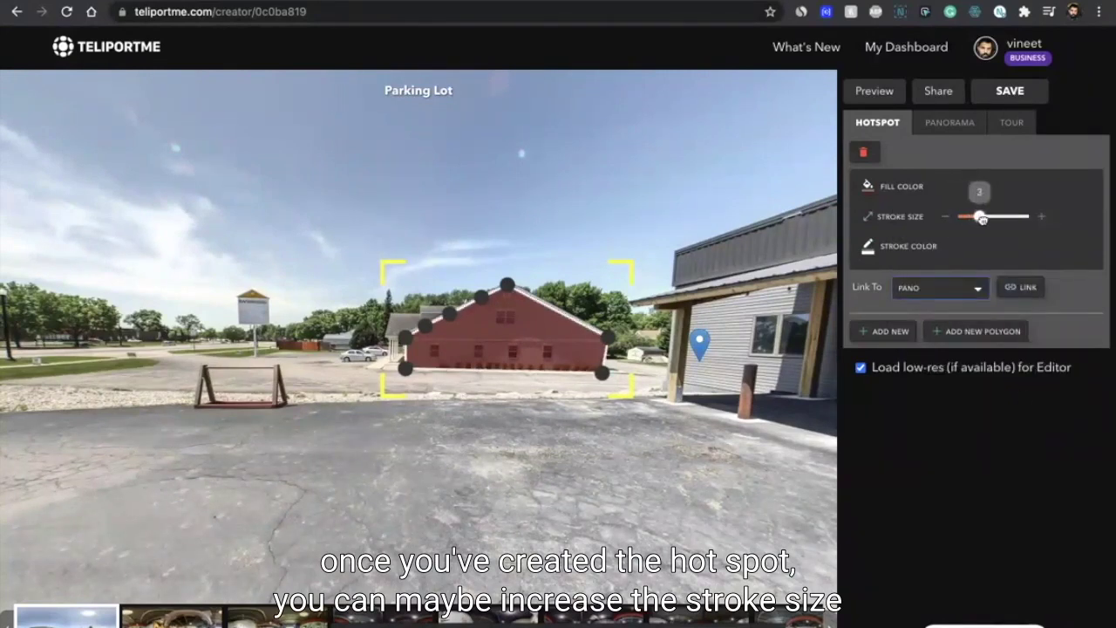
click(868, 248)
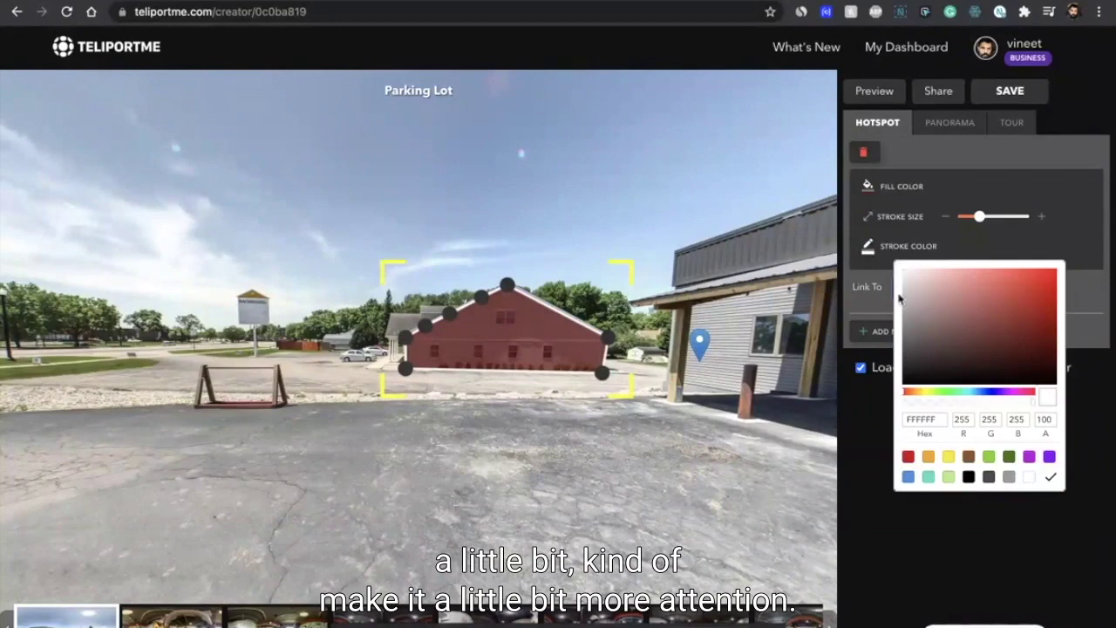
click(947, 455)
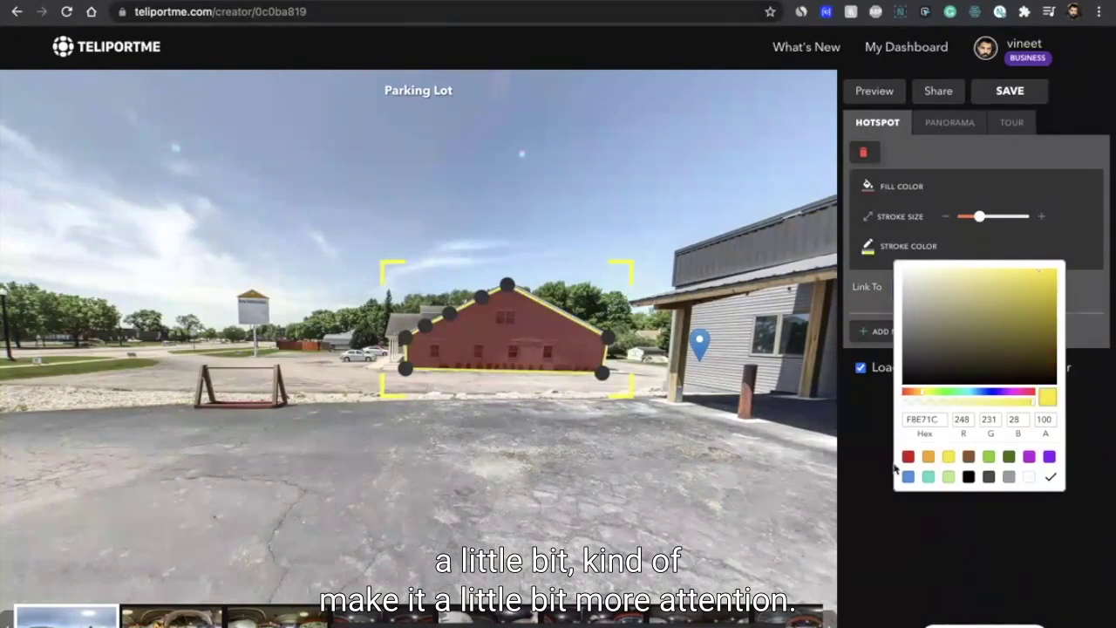
click(1055, 479)
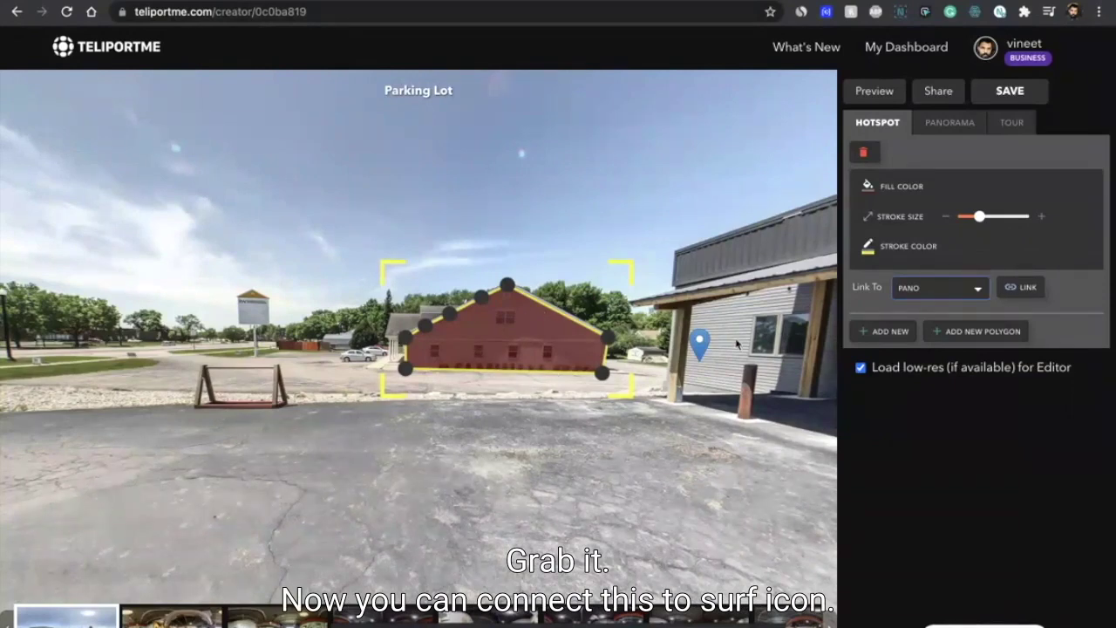
Link the barn hotspot to New Panorama5-1, save the tour and open its preview.
click(922, 297)
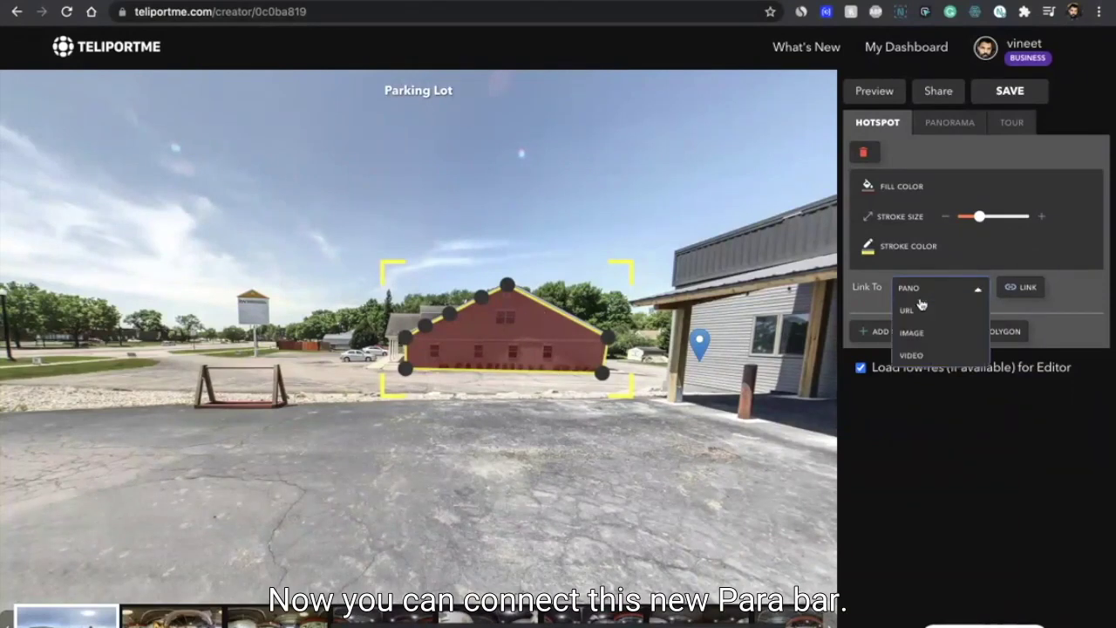
click(1021, 286)
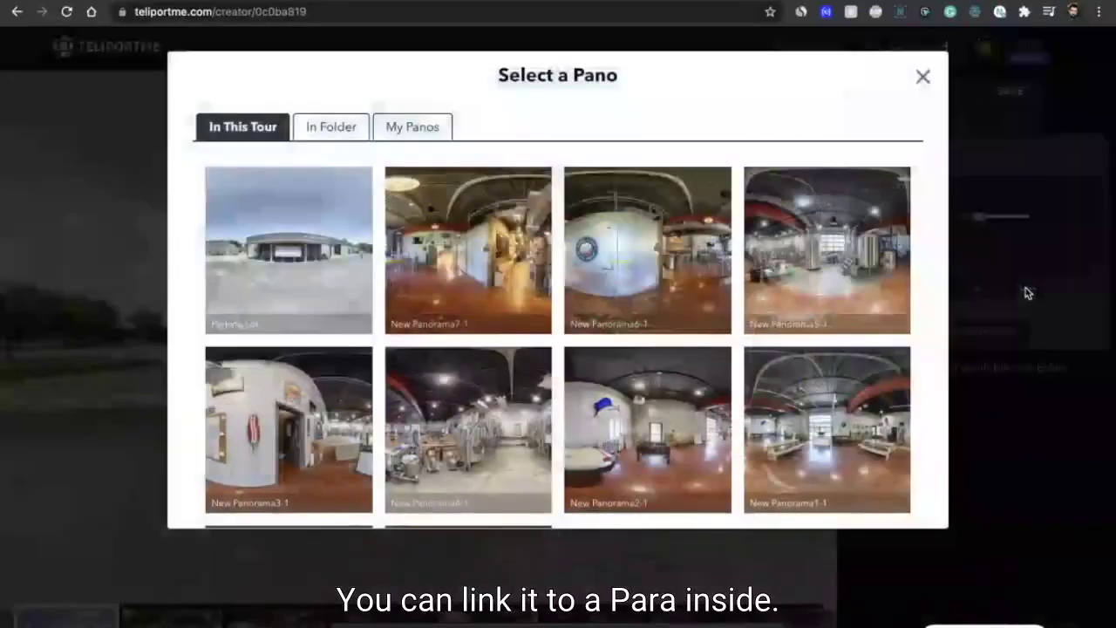
click(762, 254)
click(546, 480)
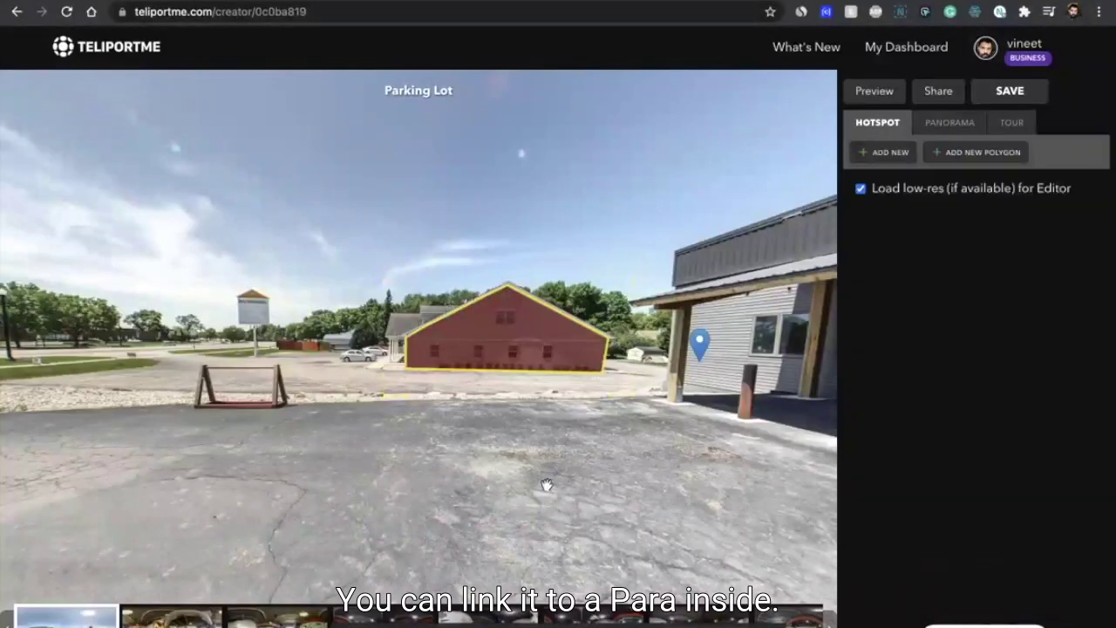
drag(545, 480, 425, 394)
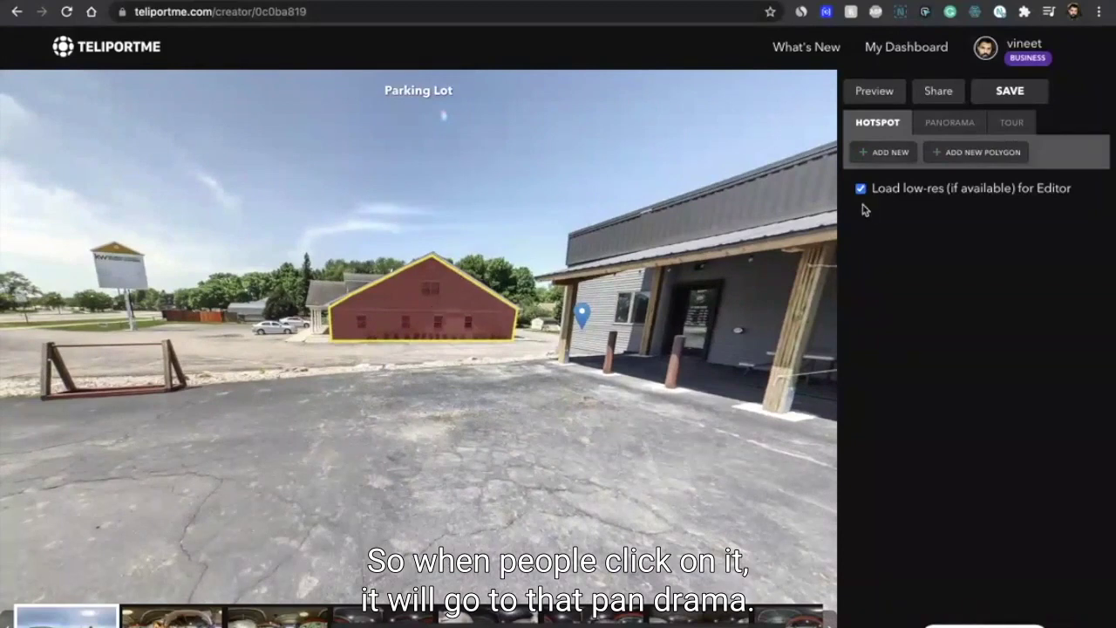
click(1012, 93)
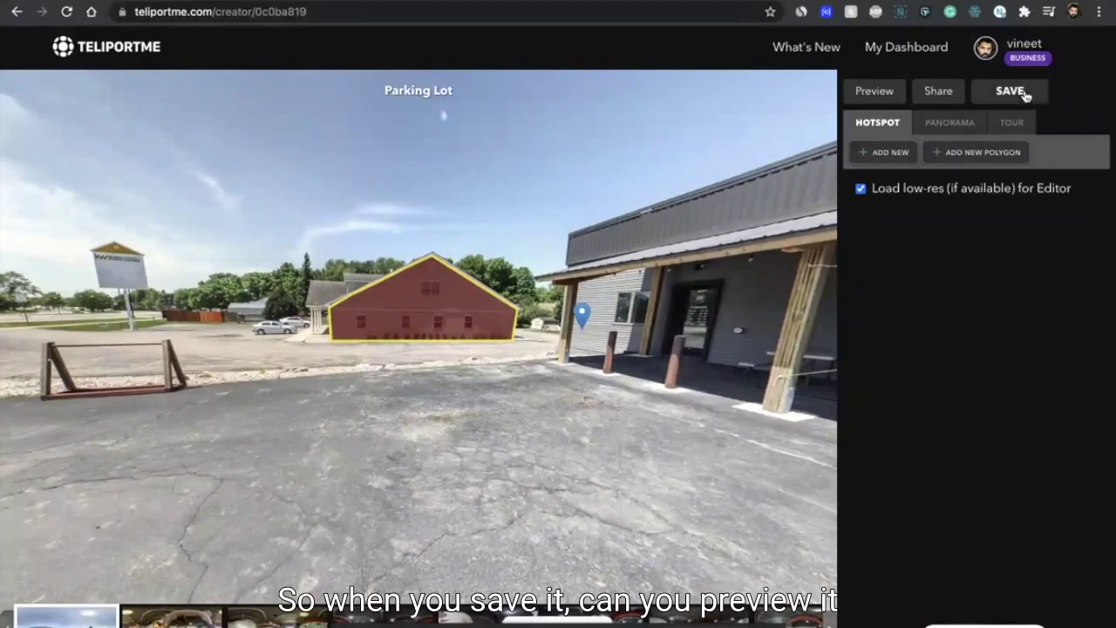
click(899, 94)
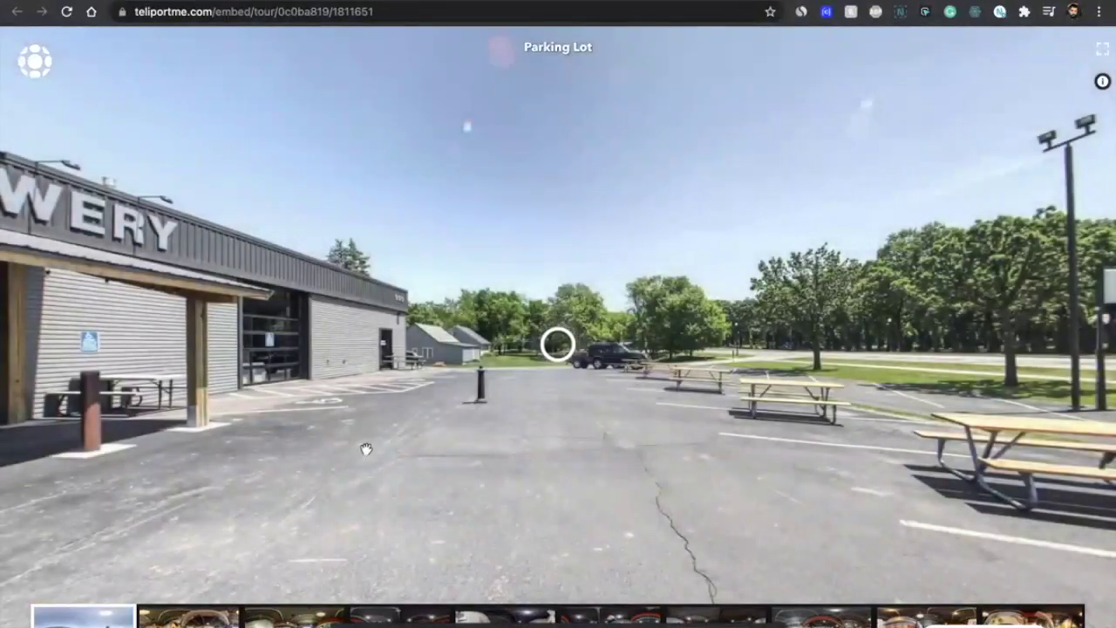
drag(367, 449, 997, 421)
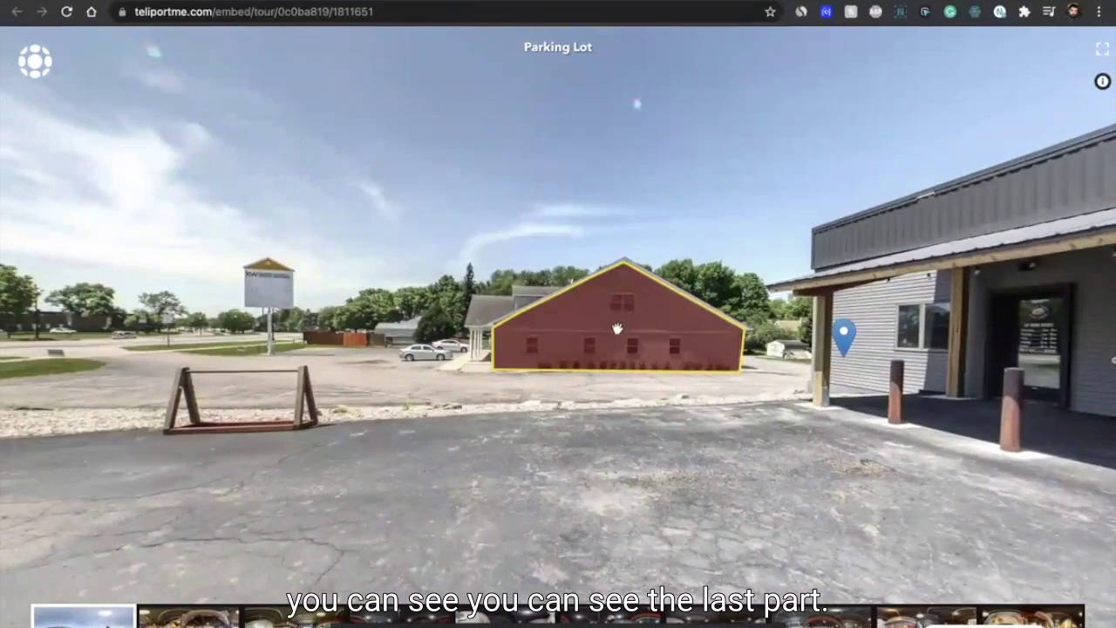
click(616, 328)
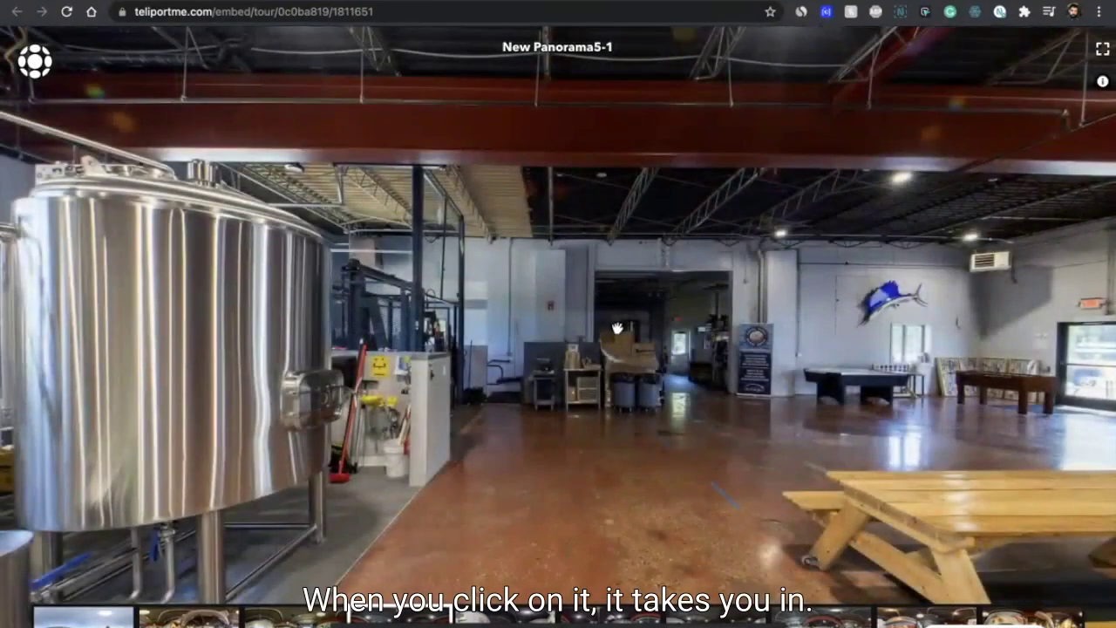
scroll(616, 331, down, 3)
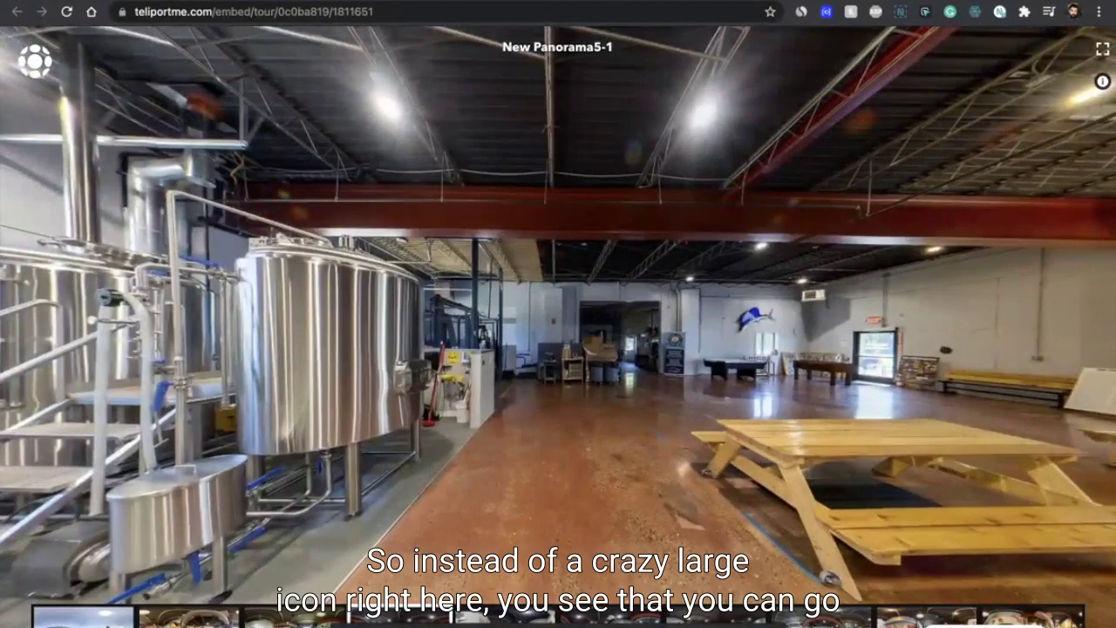
click(150, 3)
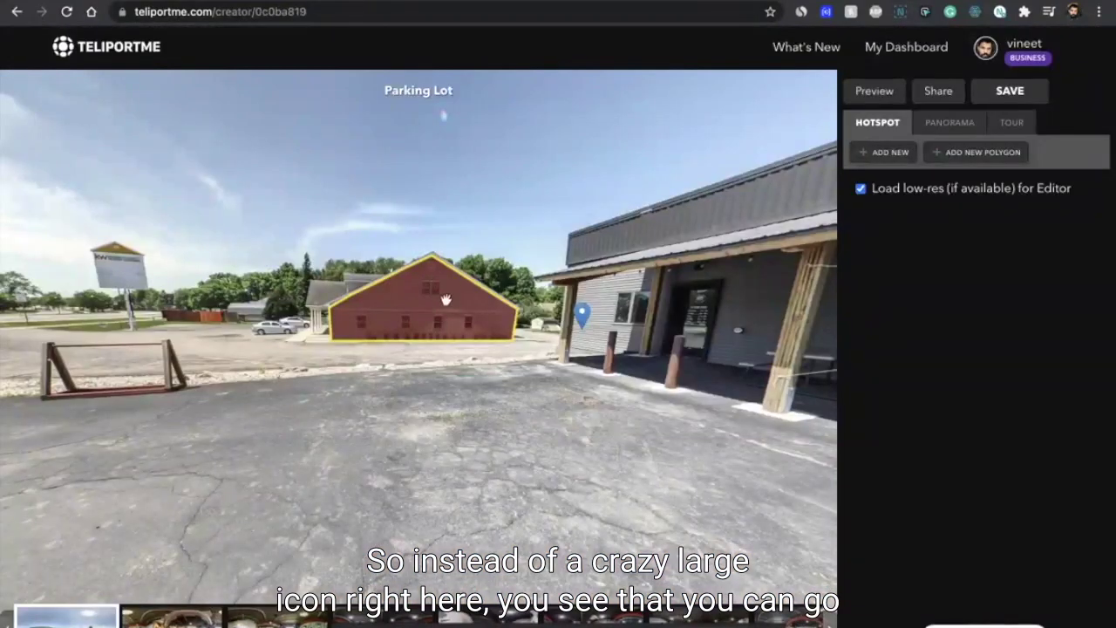
click(255, 3)
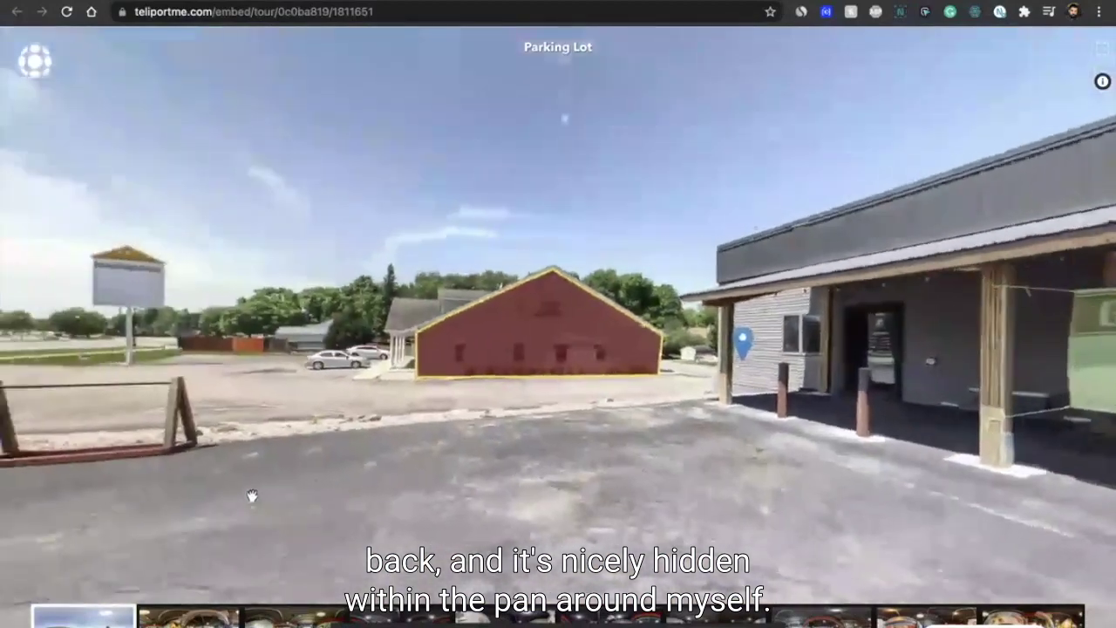
click(585, 351)
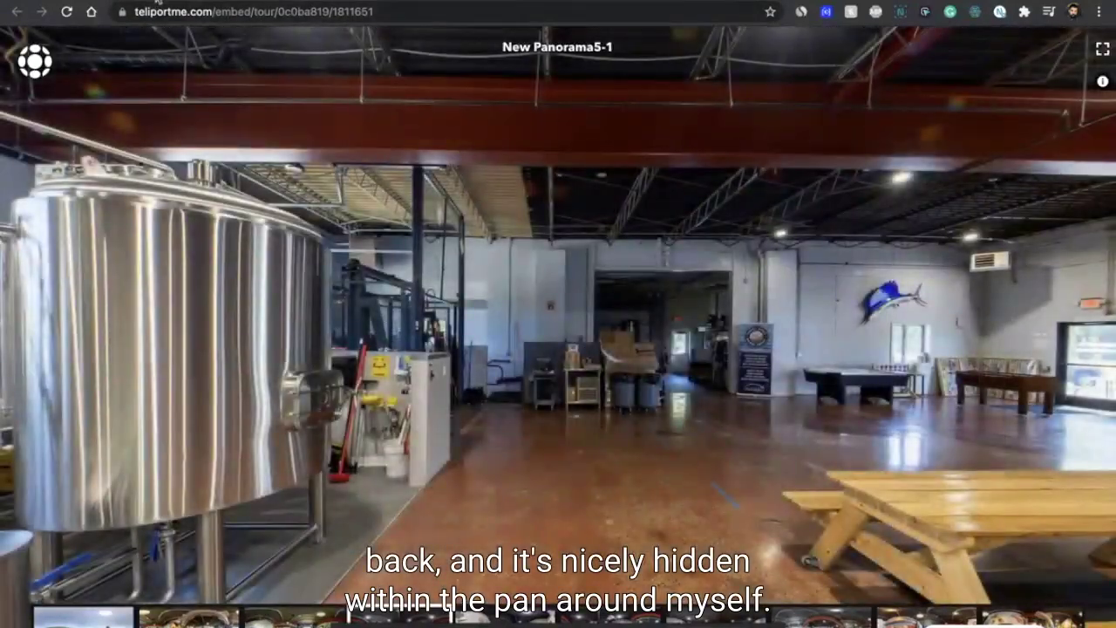
Back in the editor, set the barn polygon's Link To to IMAGE with the 3D Floor 3 floor plan.
click(157, 3)
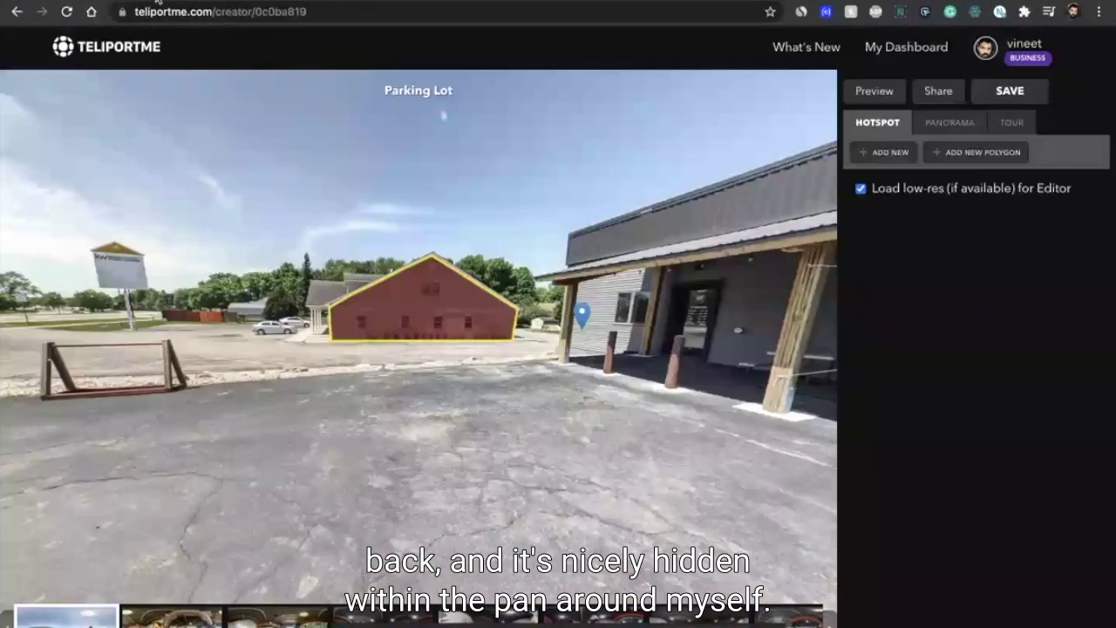
click(443, 303)
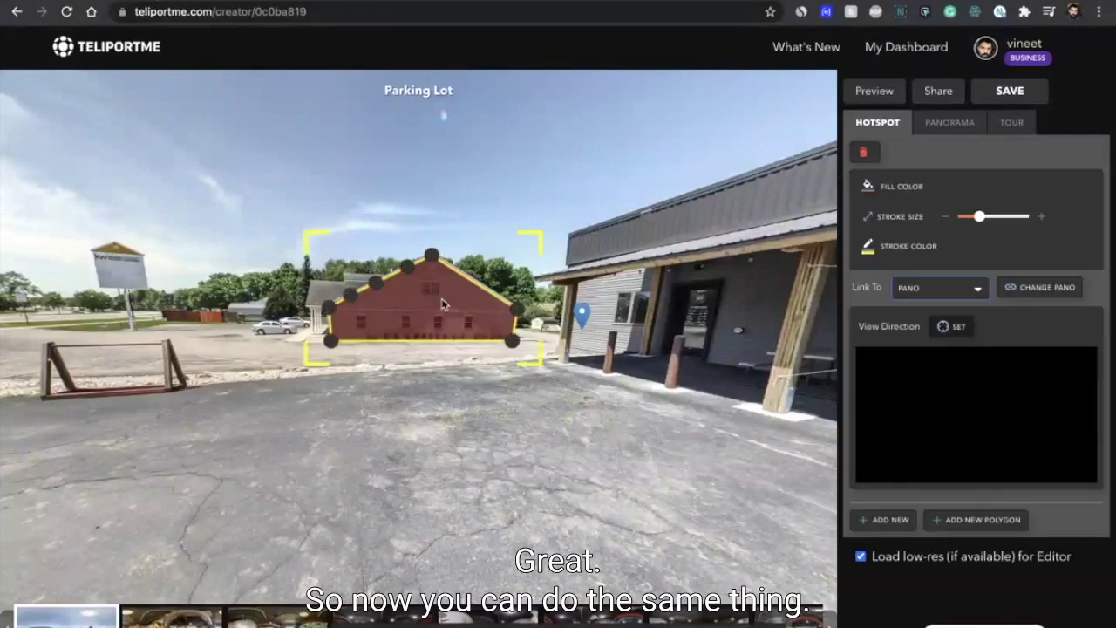
click(942, 289)
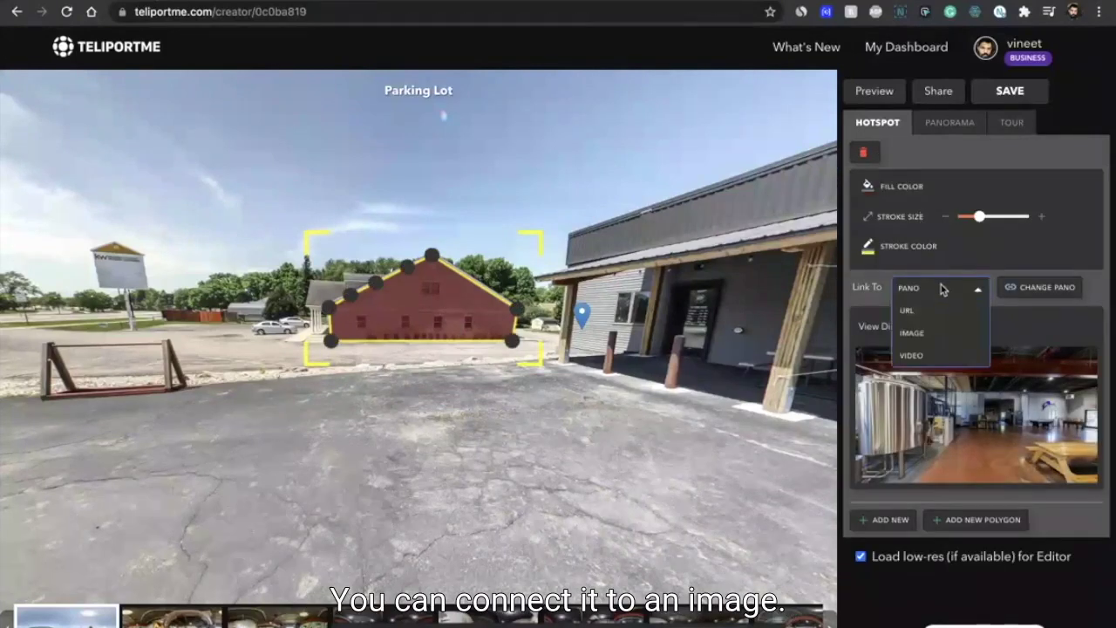
click(932, 337)
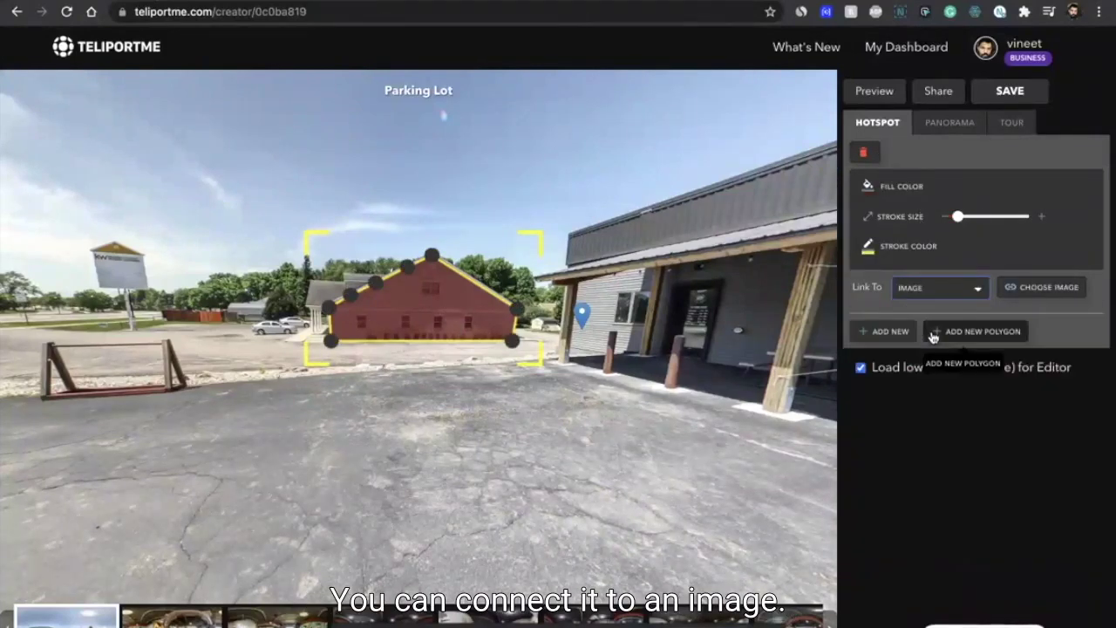
click(1048, 289)
scroll(466, 274, down, 5)
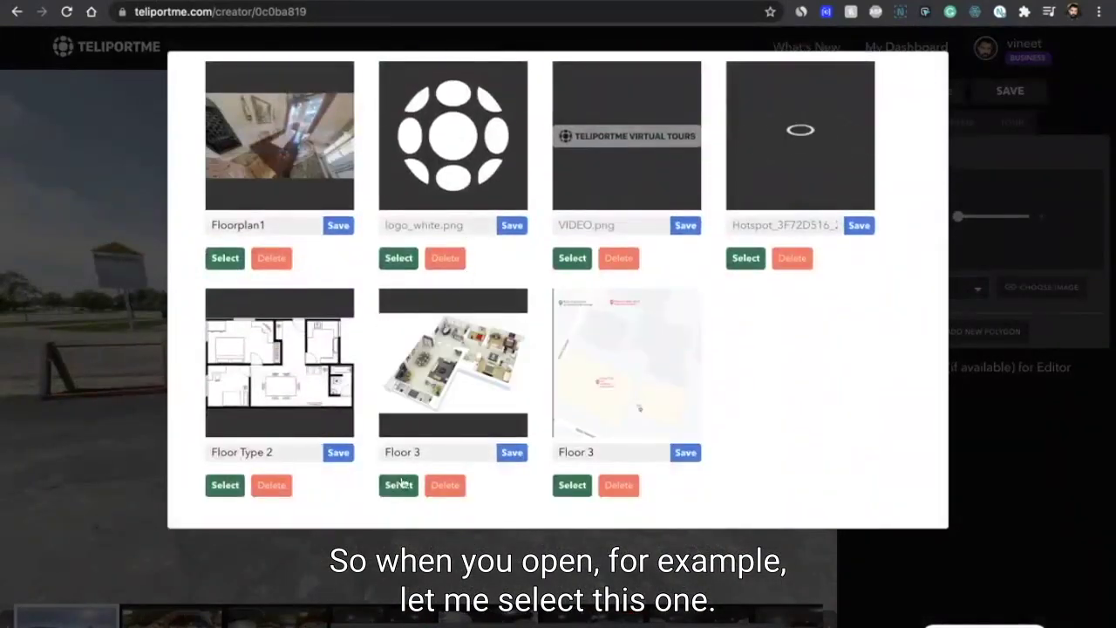
click(399, 486)
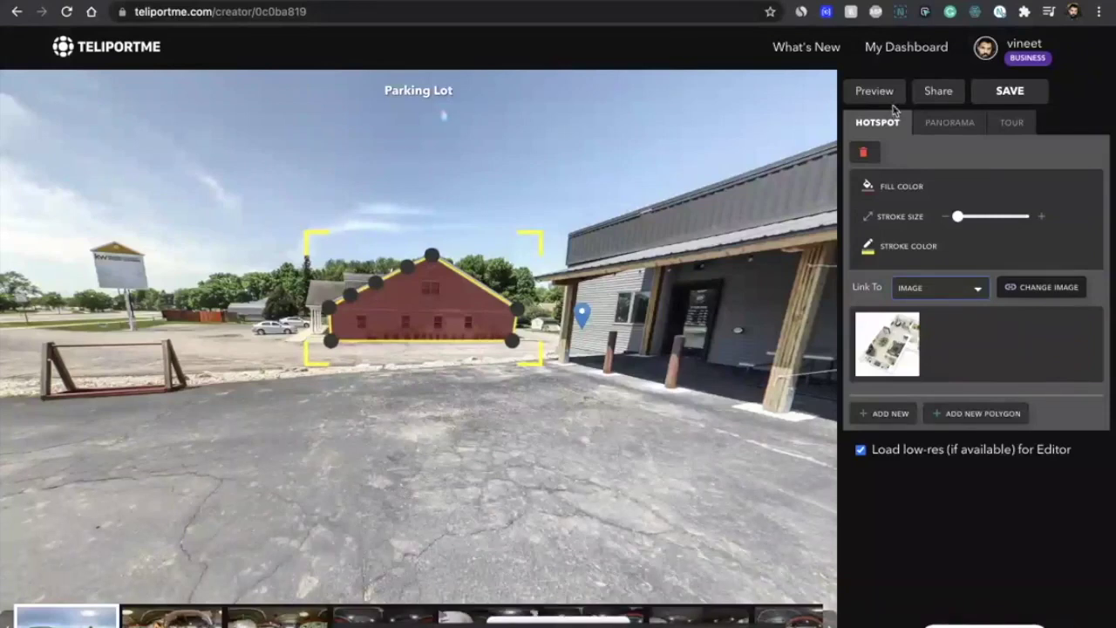
Save the image link and check in the reloaded preview that the floor plan opens.
click(992, 101)
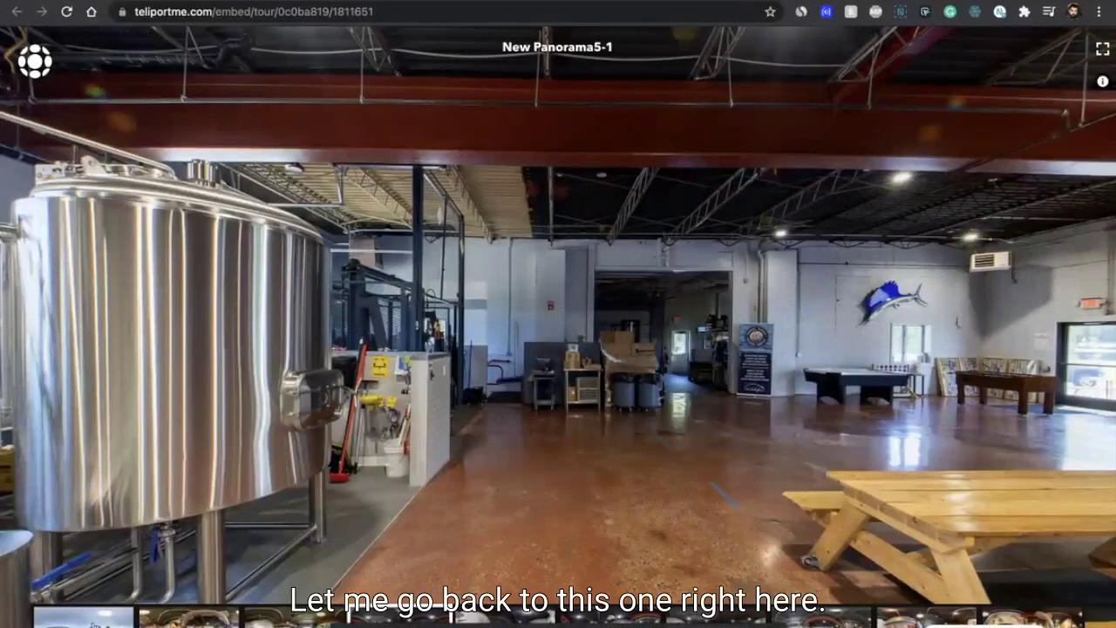
click(94, 621)
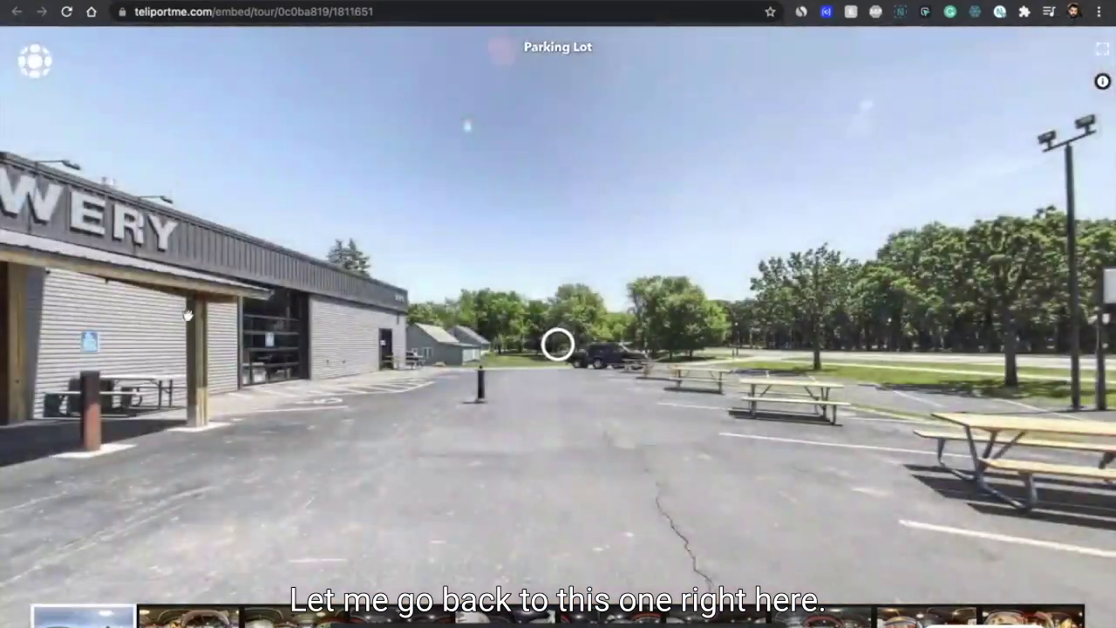
mouse_move(70, 3)
click(66, 53)
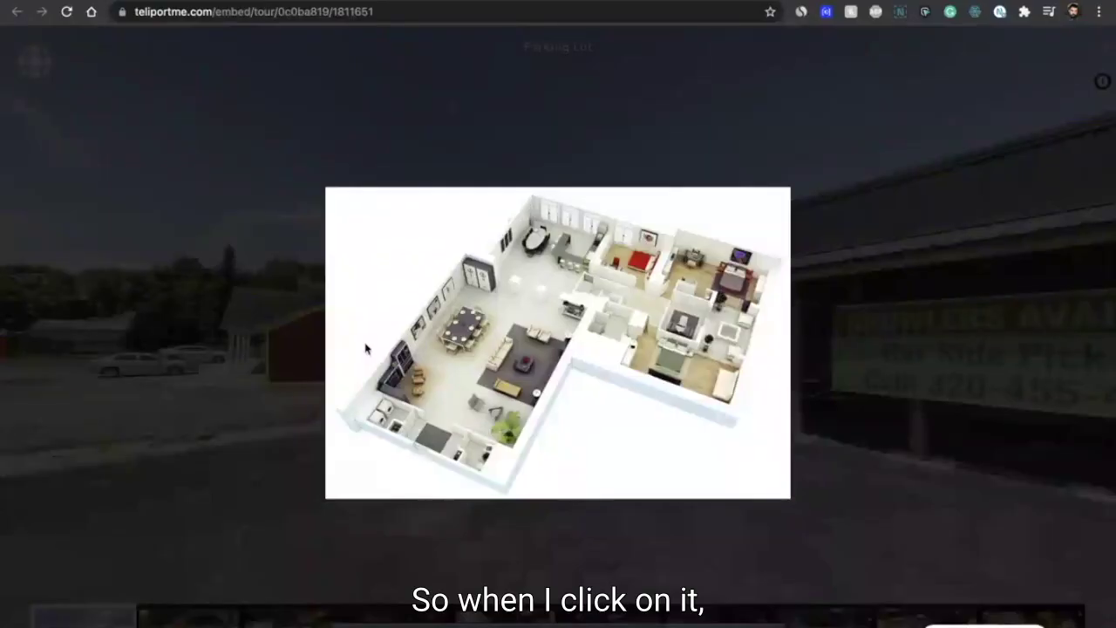
click(232, 450)
key(ctrl+w)
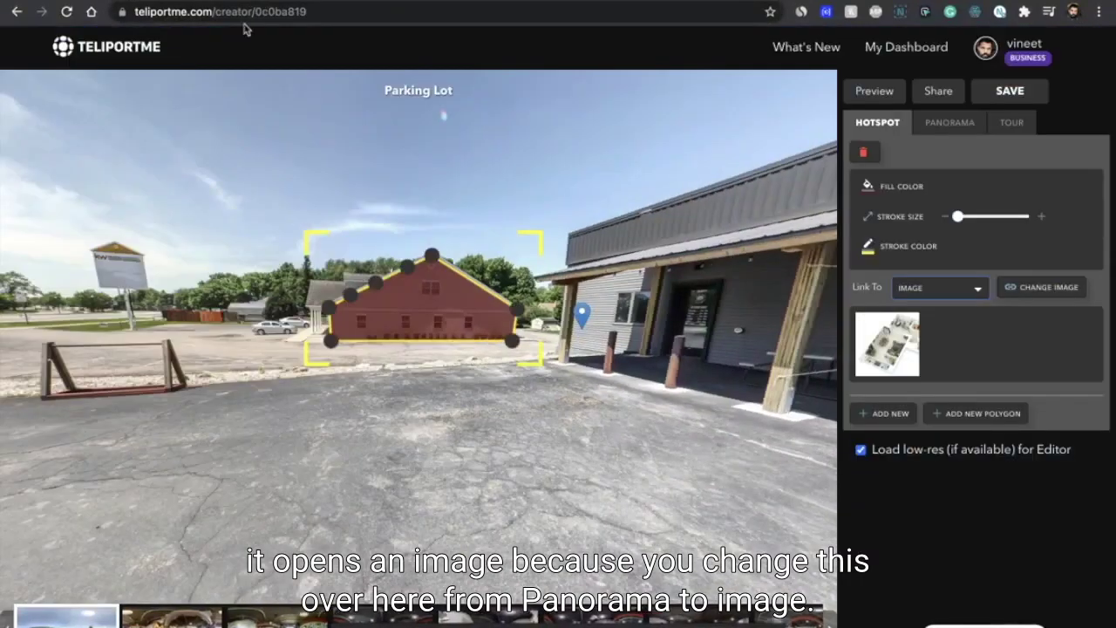
In the editor, keep the IMAGE link and test that the barn hotspot opens the floor plan.
click(965, 295)
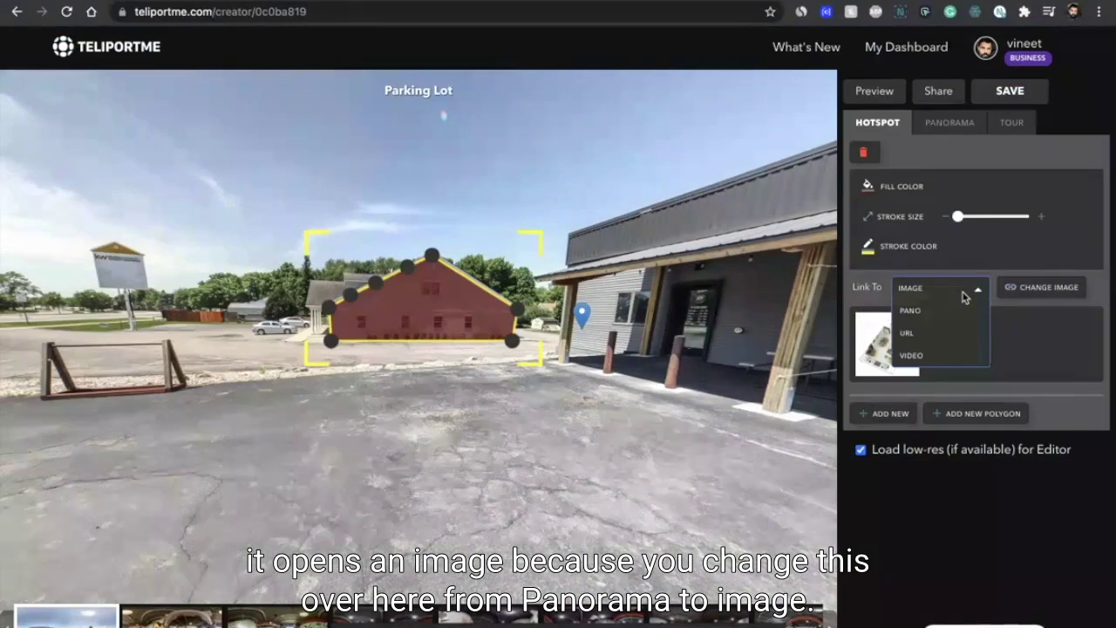
click(961, 289)
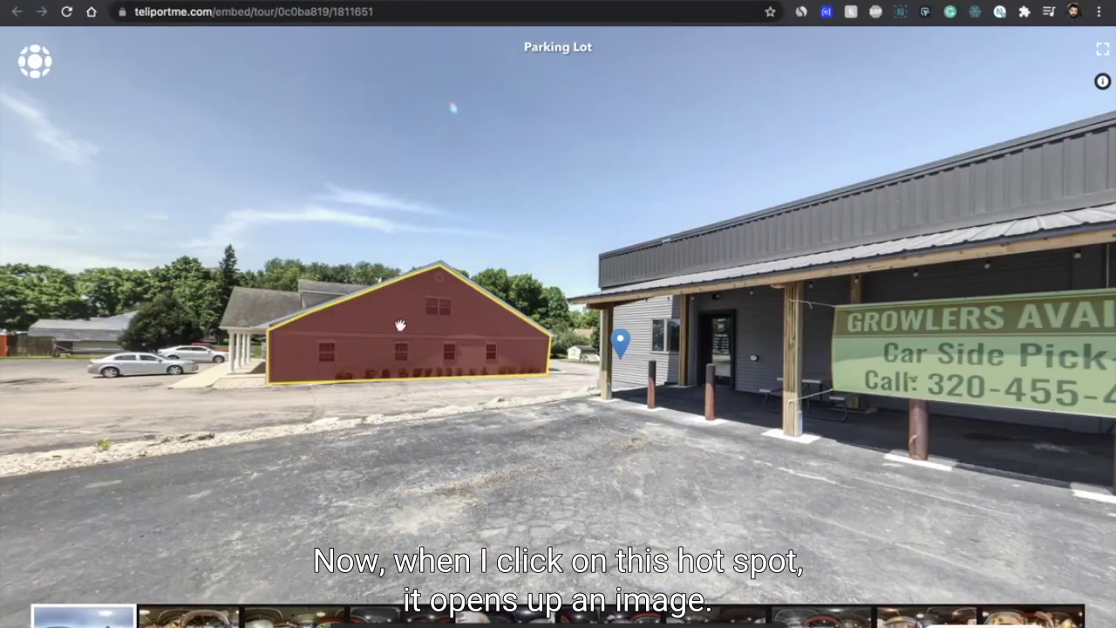
click(400, 325)
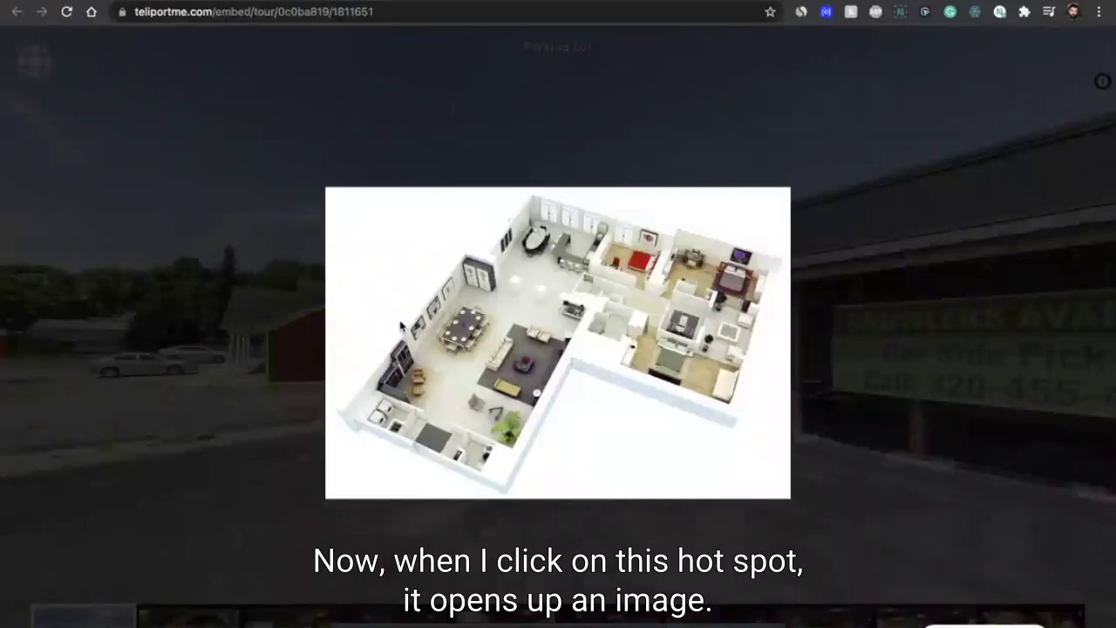
click(275, 327)
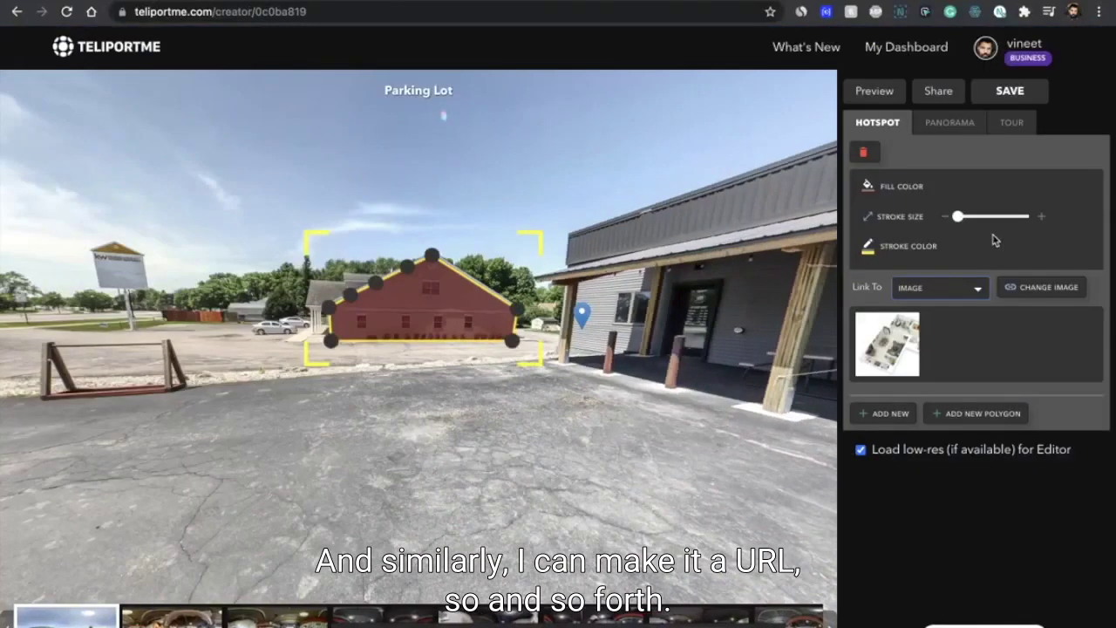
click(689, 456)
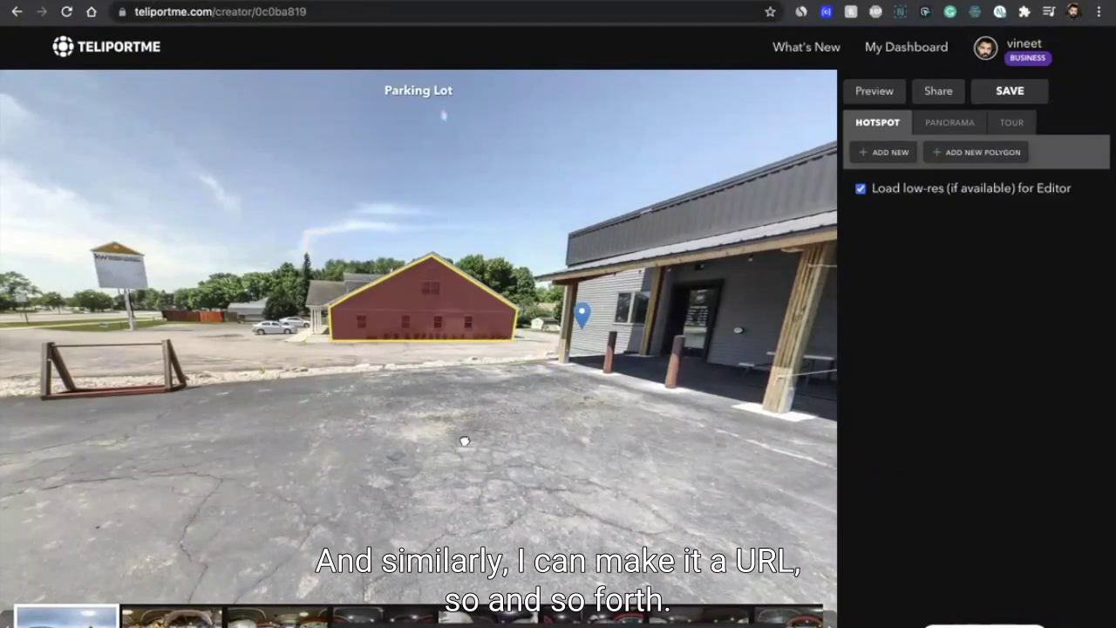
Move through New Panorama7-1 and 6-1 to the New Panorama5-1 brewery scene, turned toward the gold tank.
drag(463, 442, 55, 424)
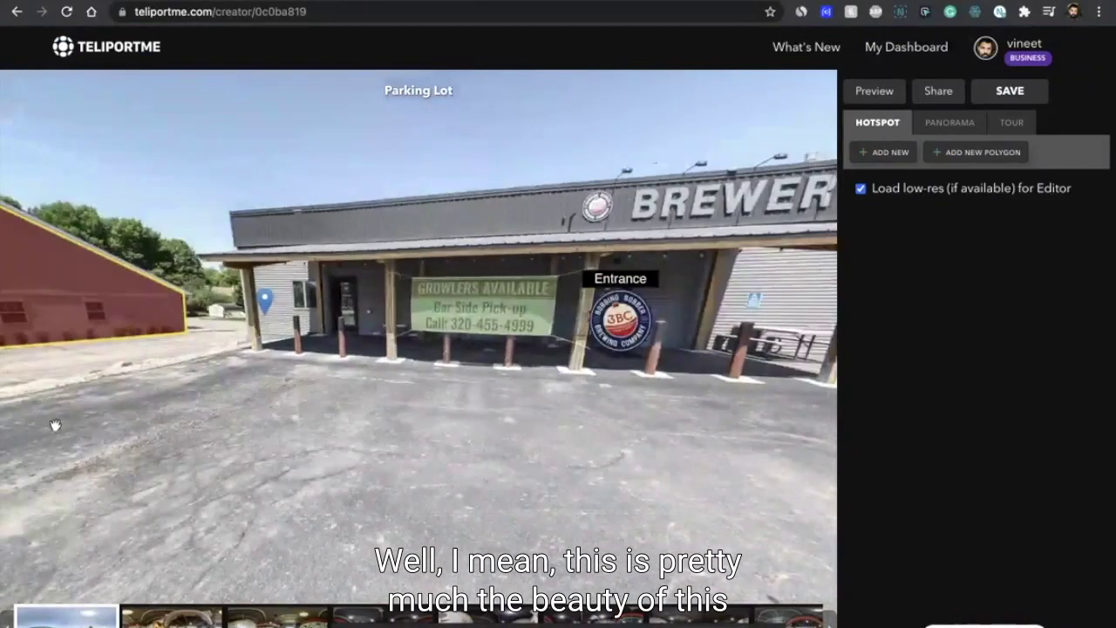
click(172, 616)
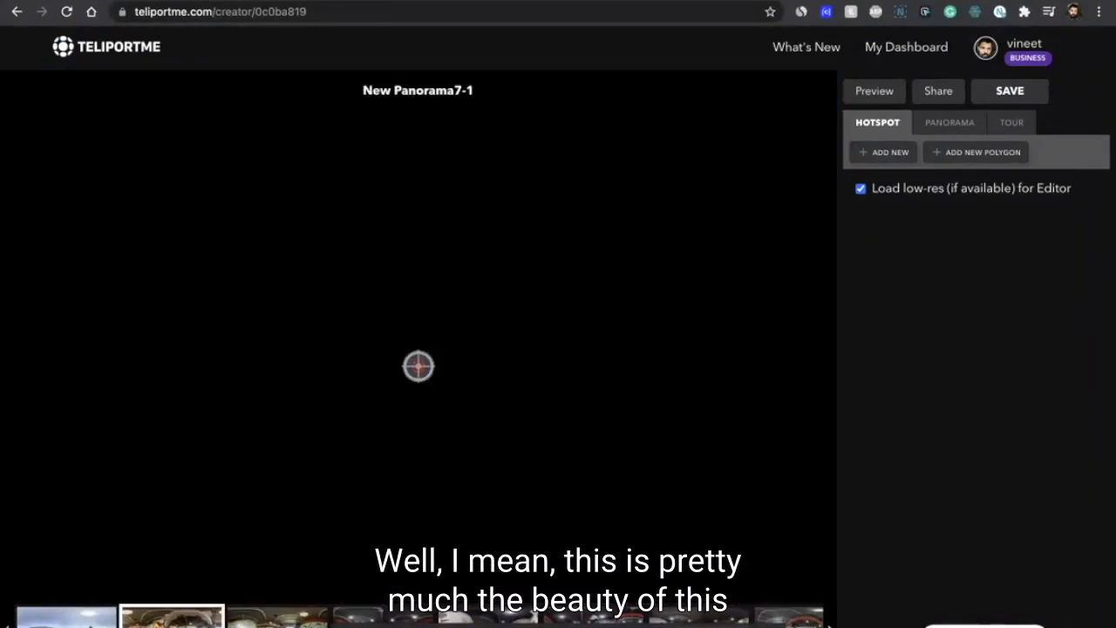
click(277, 616)
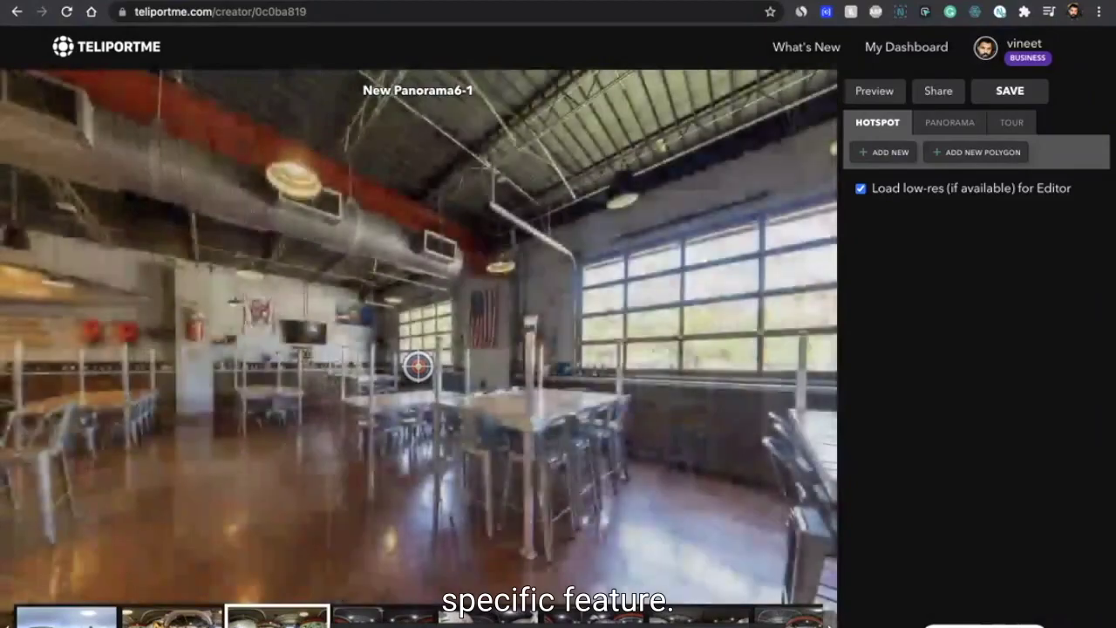
click(350, 619)
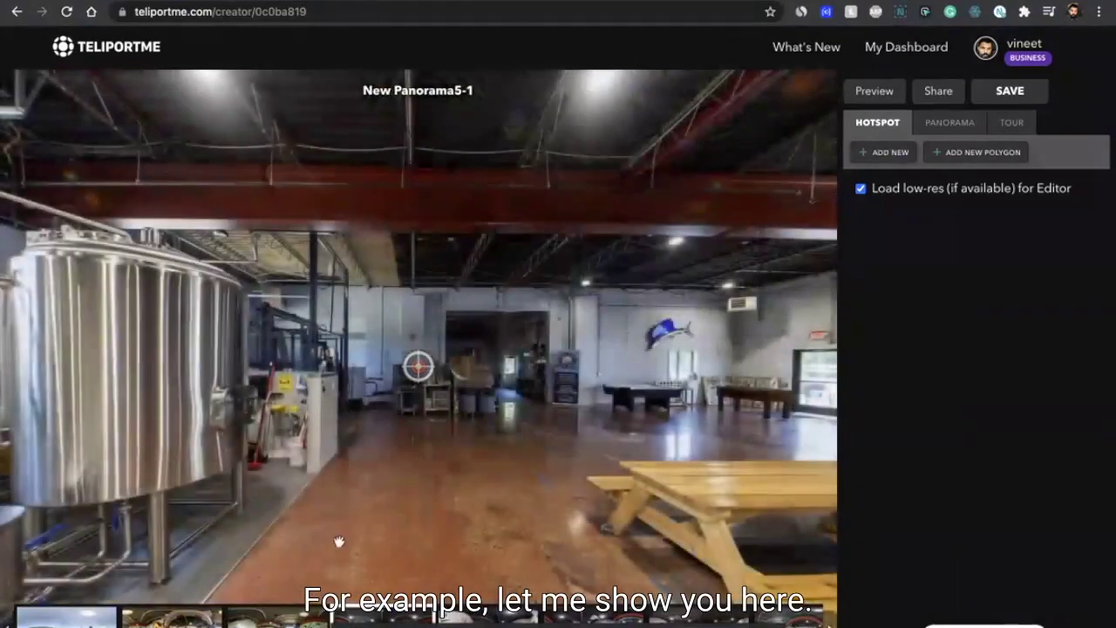
mouse_move(337, 540)
mouse_down()
mouse_move(553, 503)
mouse_move(826, 494)
mouse_move(358, 454)
mouse_up()
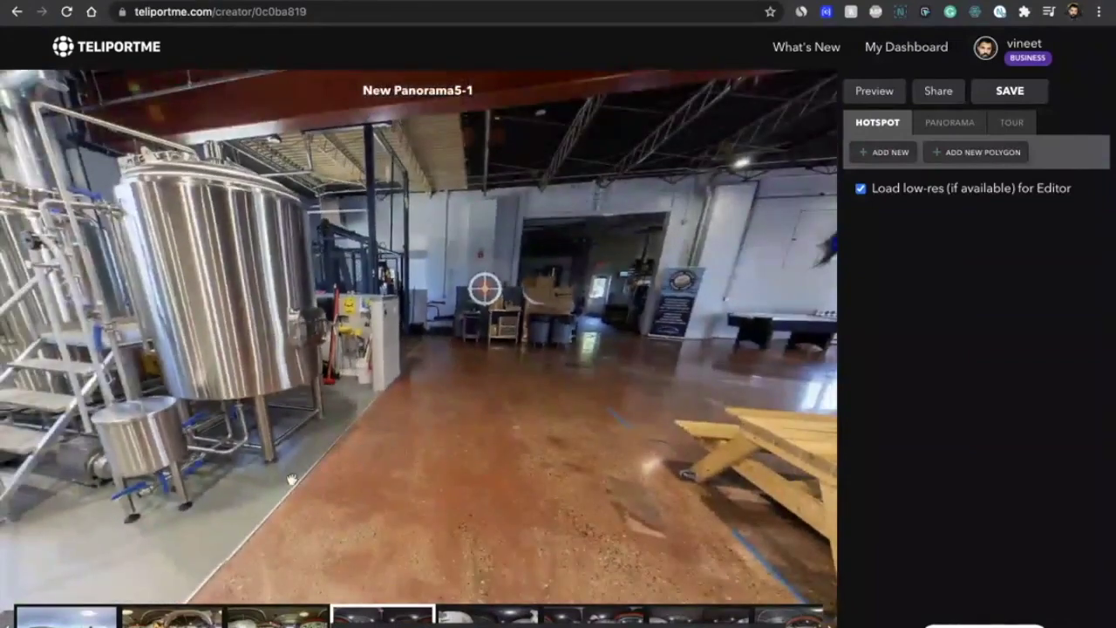
drag(293, 480, 660, 416)
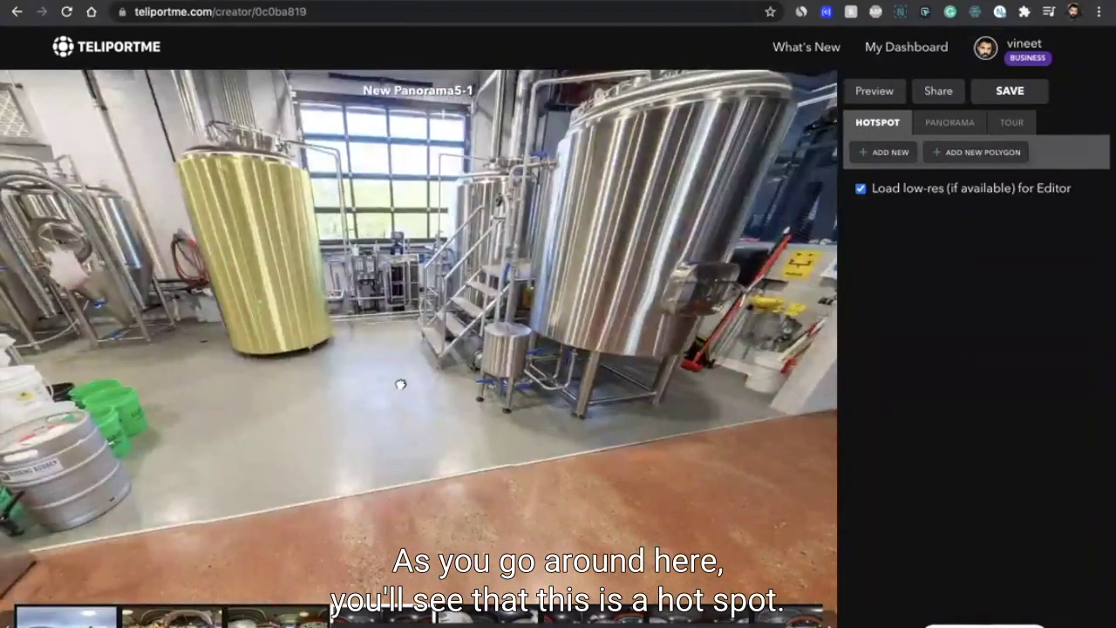
drag(400, 383, 469, 463)
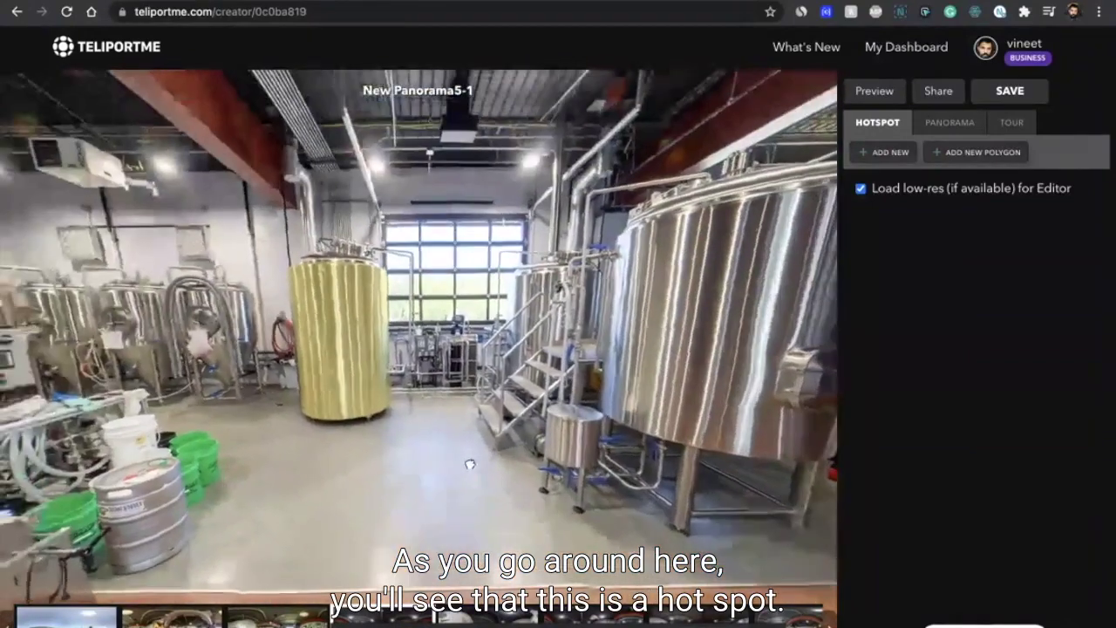
Set the gold tank hotspot's Link To destination to VIDEO.
click(345, 336)
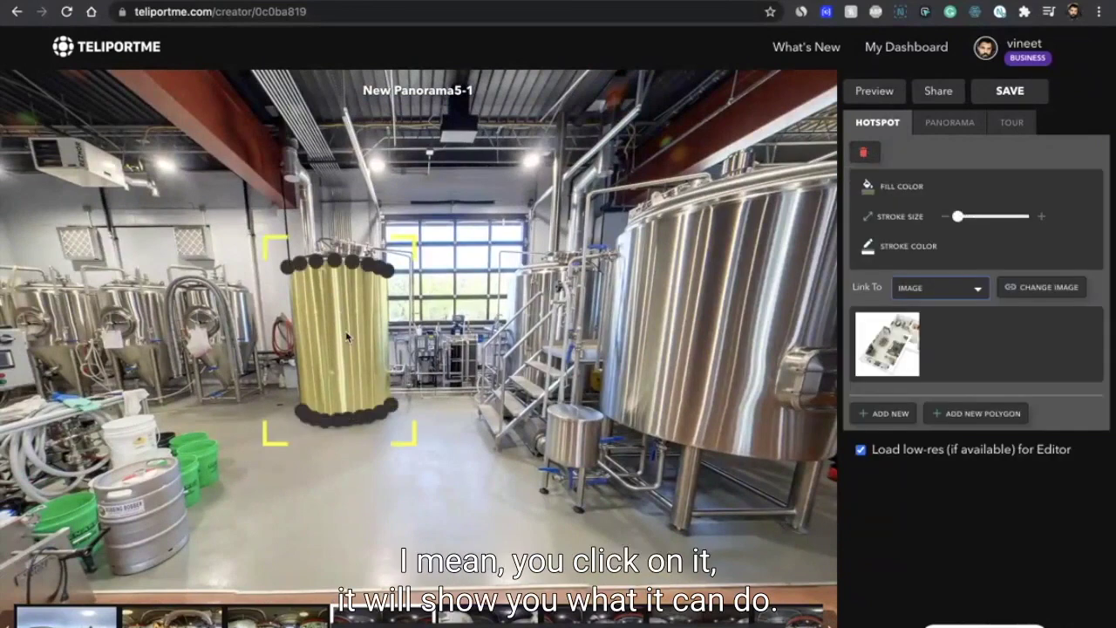
click(917, 296)
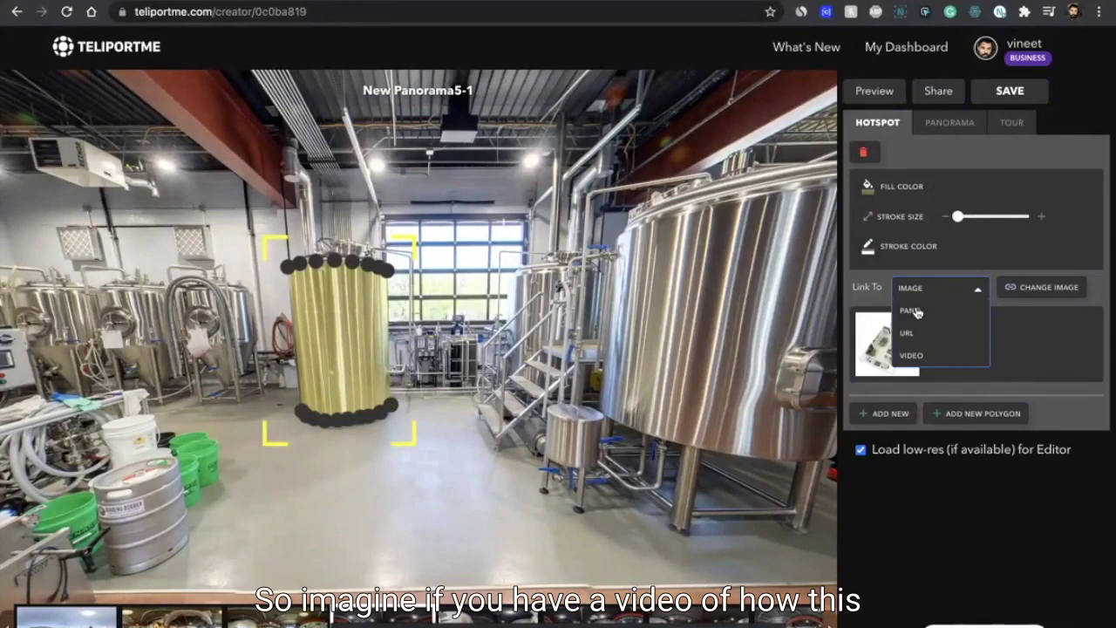
click(910, 356)
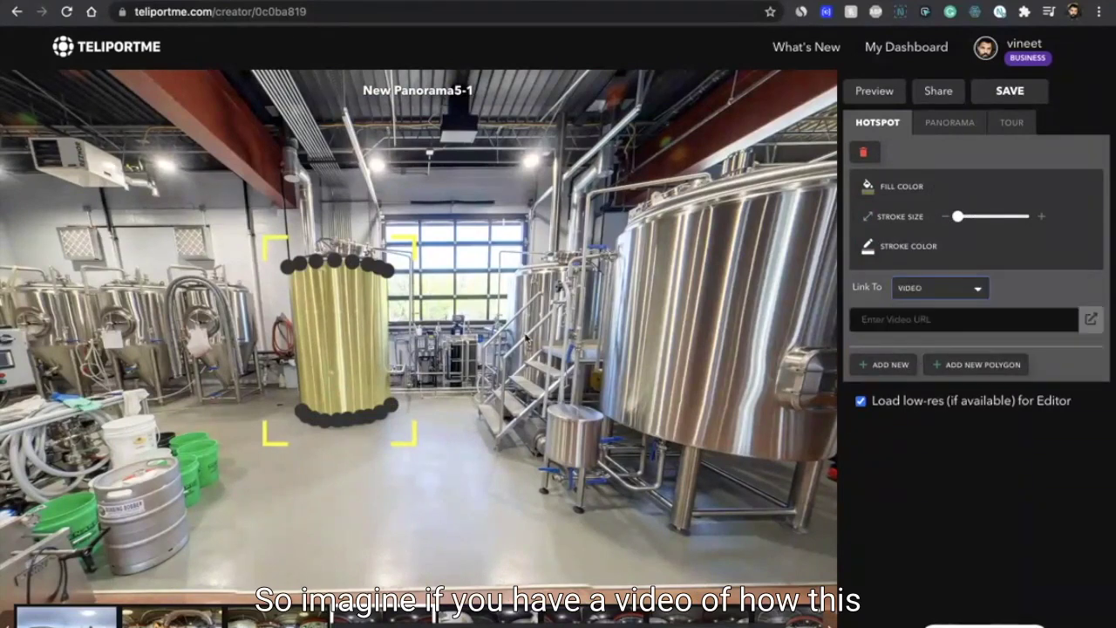
Give the gold tank hotspot a red (D0021B) outline with stroke size 2.
click(503, 336)
click(297, 324)
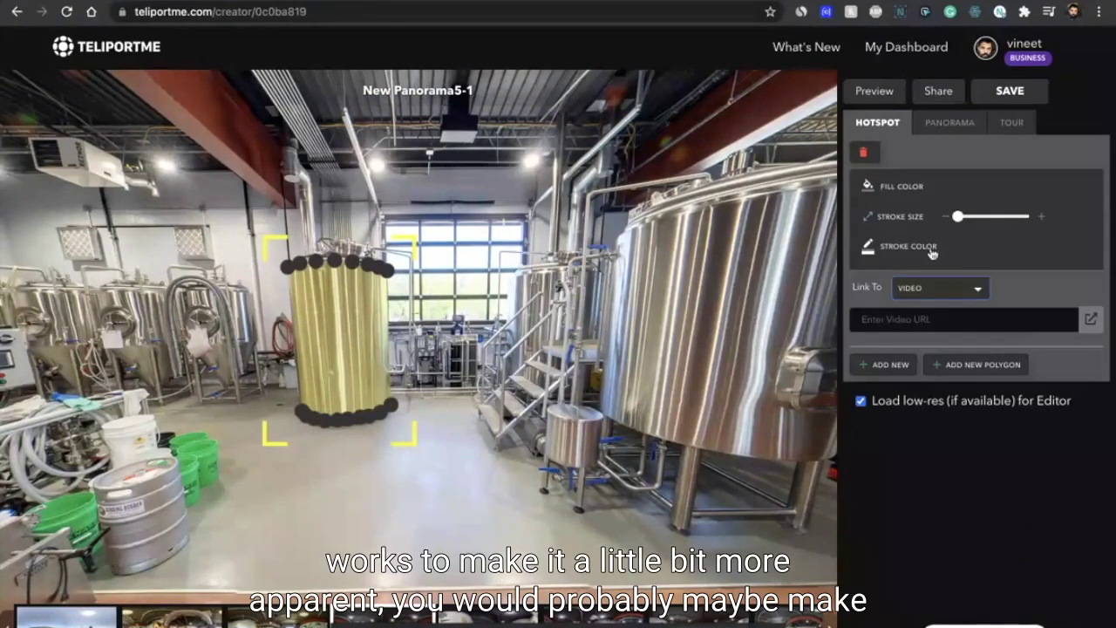
click(870, 248)
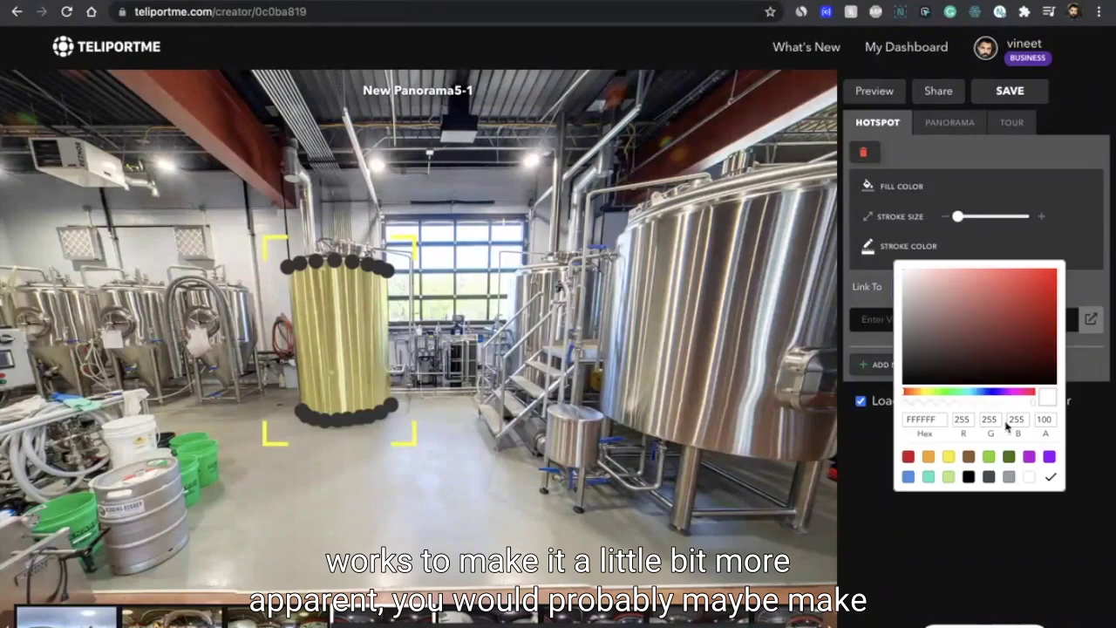
click(909, 461)
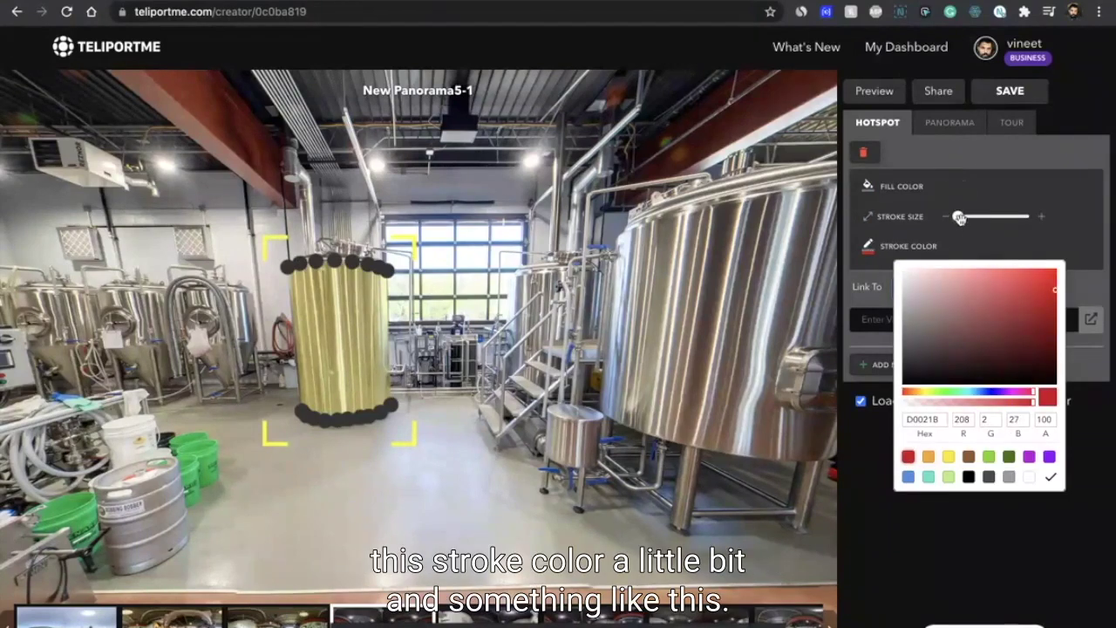
drag(960, 218, 971, 218)
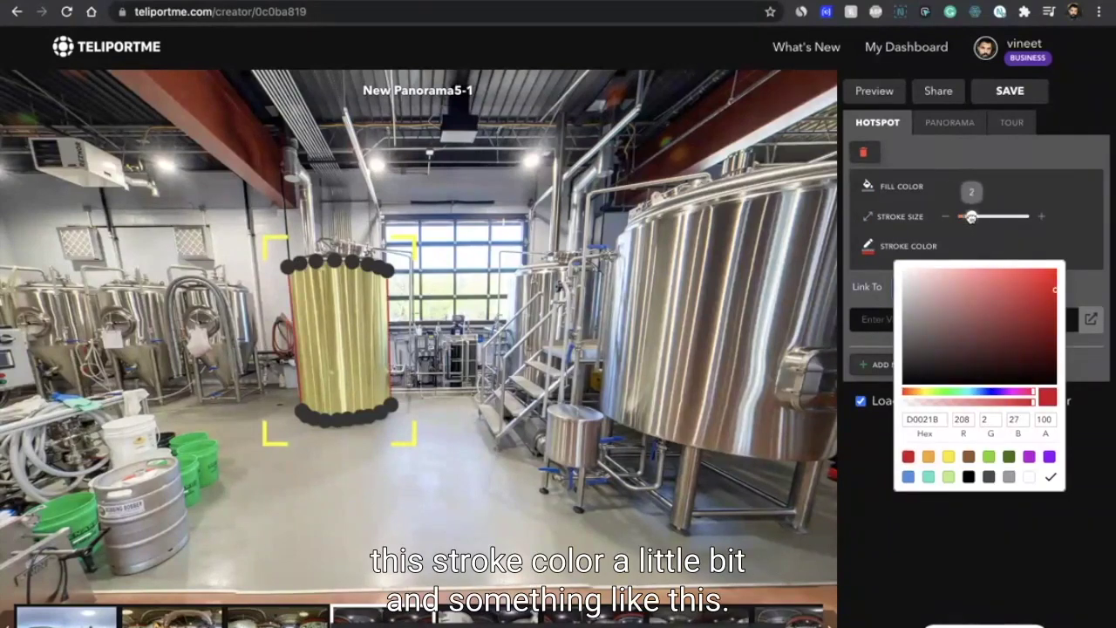
click(503, 507)
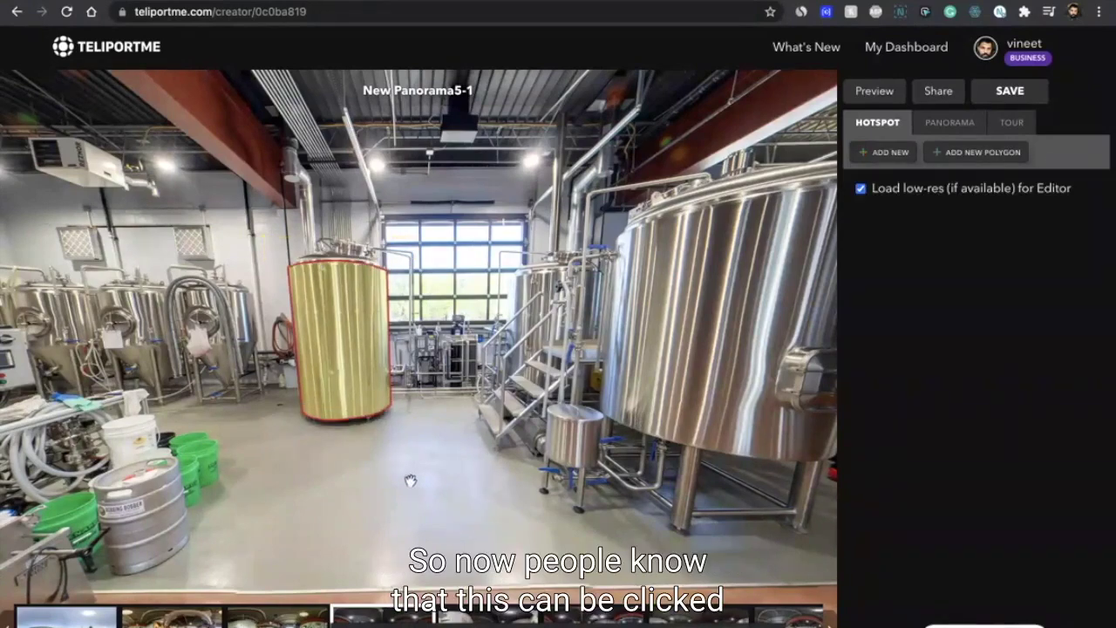
Check the red outline around the tank and save the tour.
drag(408, 481, 700, 450)
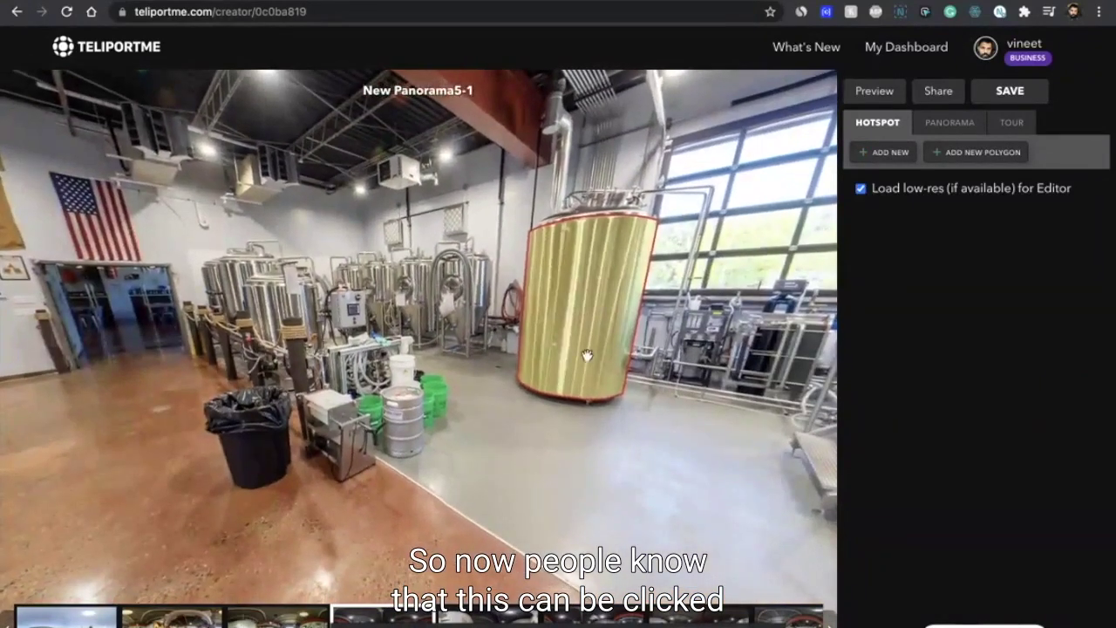
drag(371, 554, 323, 523)
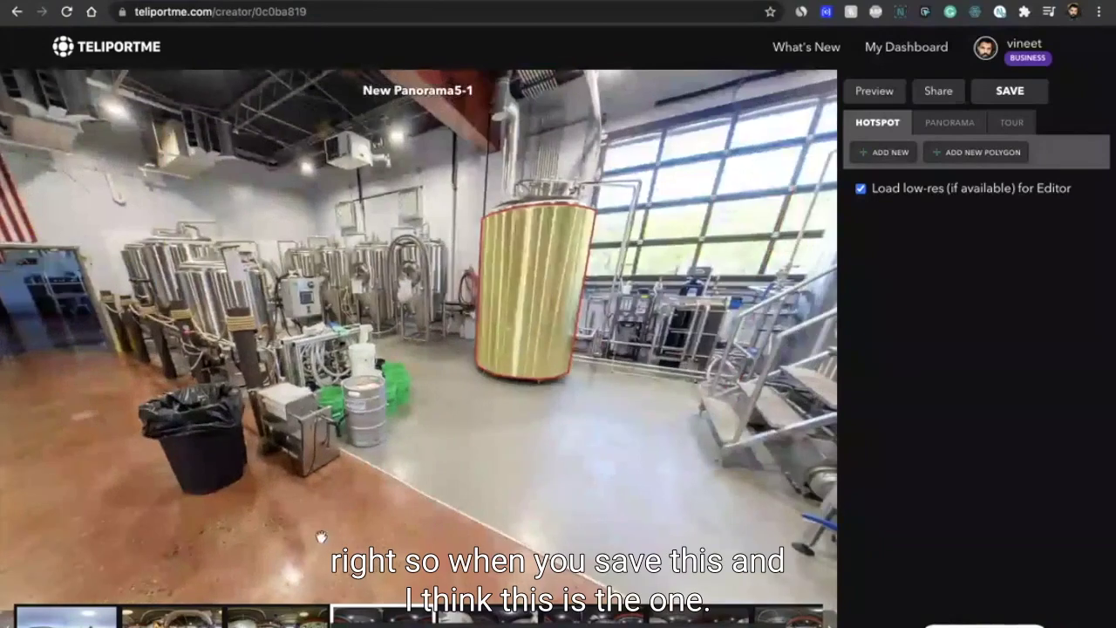
click(1009, 91)
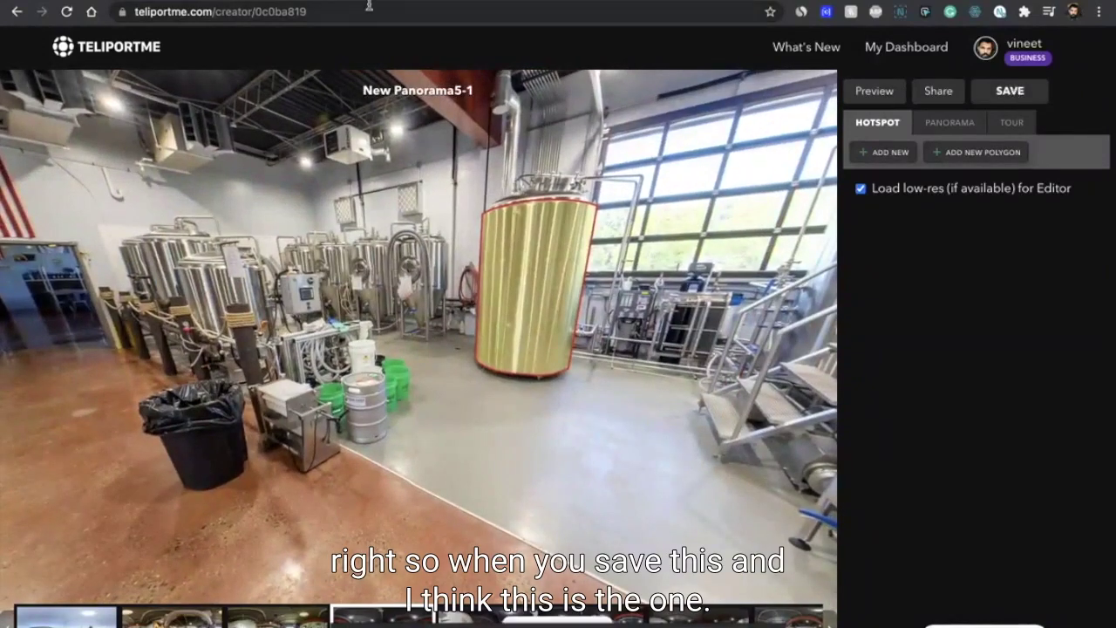
key(ctrl+Tab)
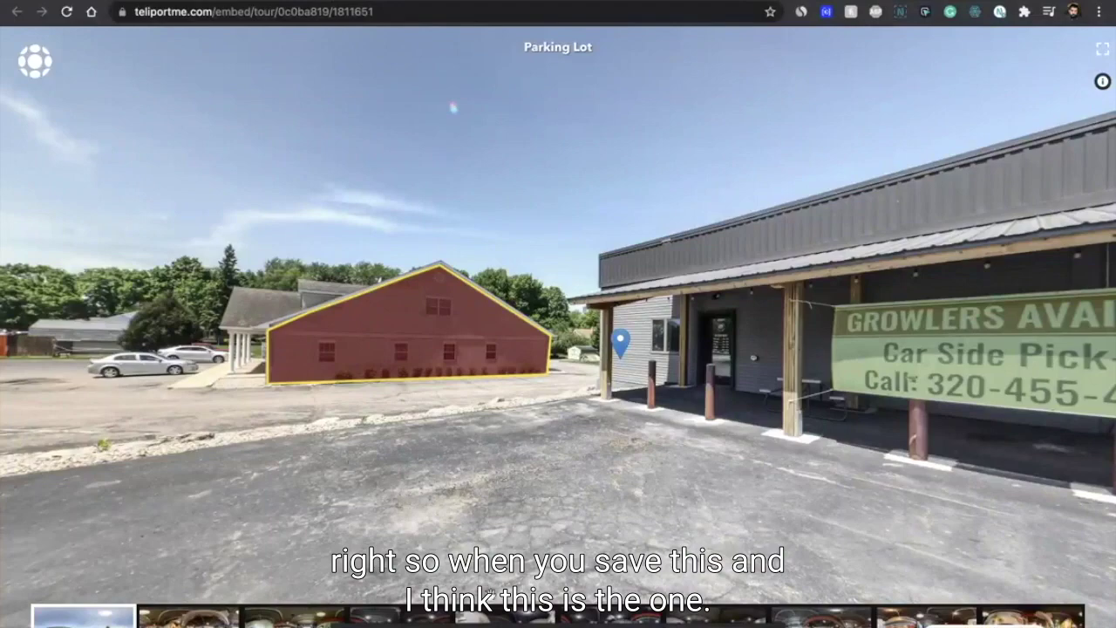
click(495, 613)
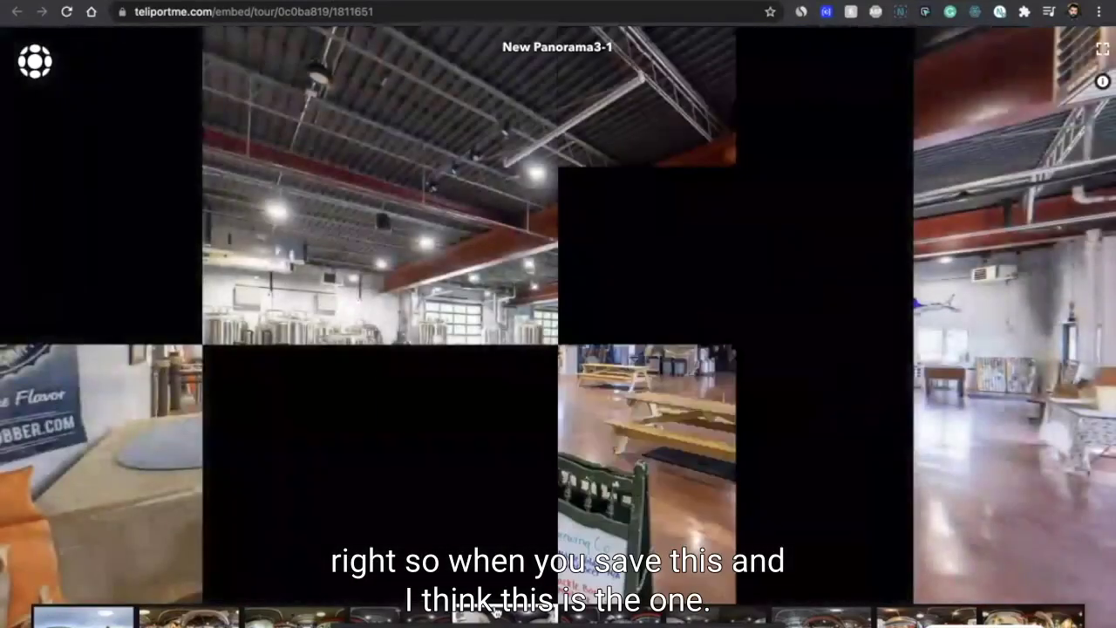
click(403, 615)
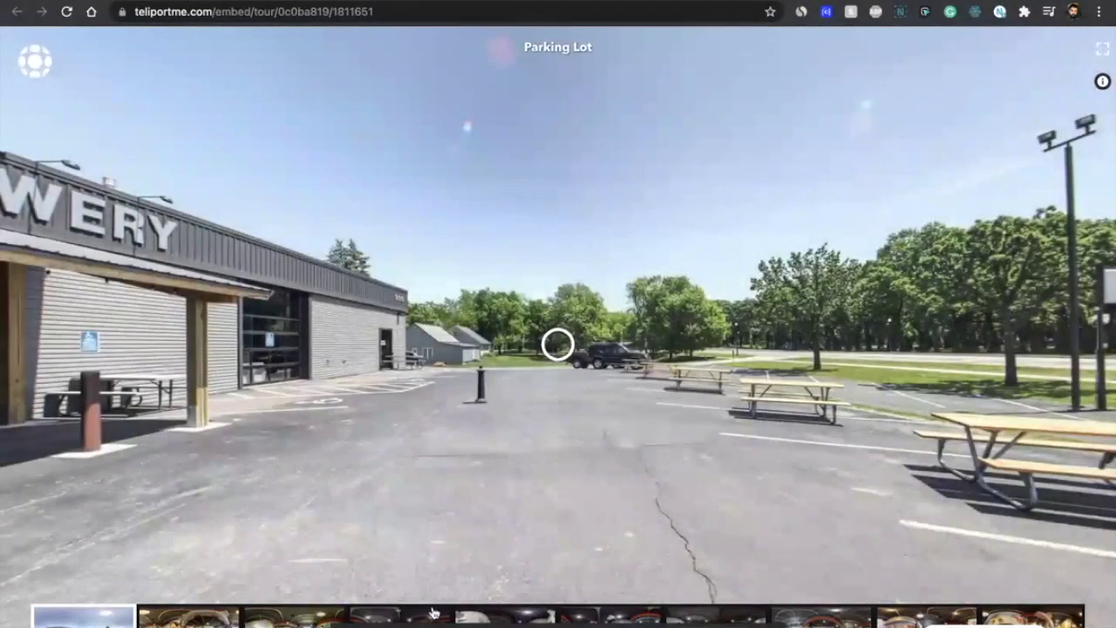
click(433, 613)
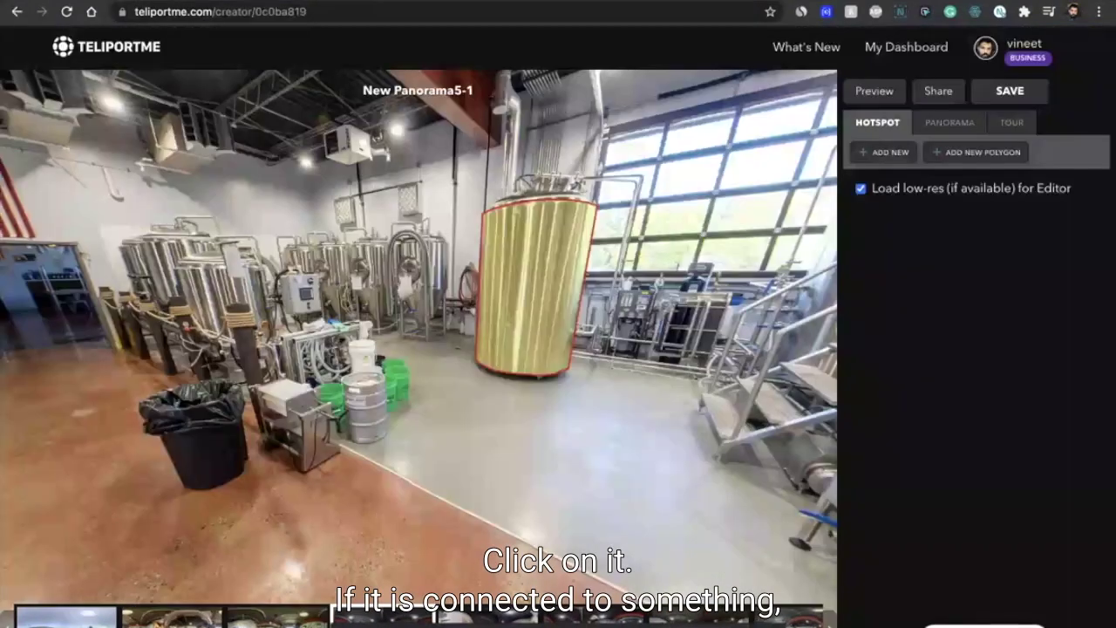
Relink the gold tank hotspot from VIDEO to the logo_white.png library image, then view the Brewery Demo tour.
click(564, 247)
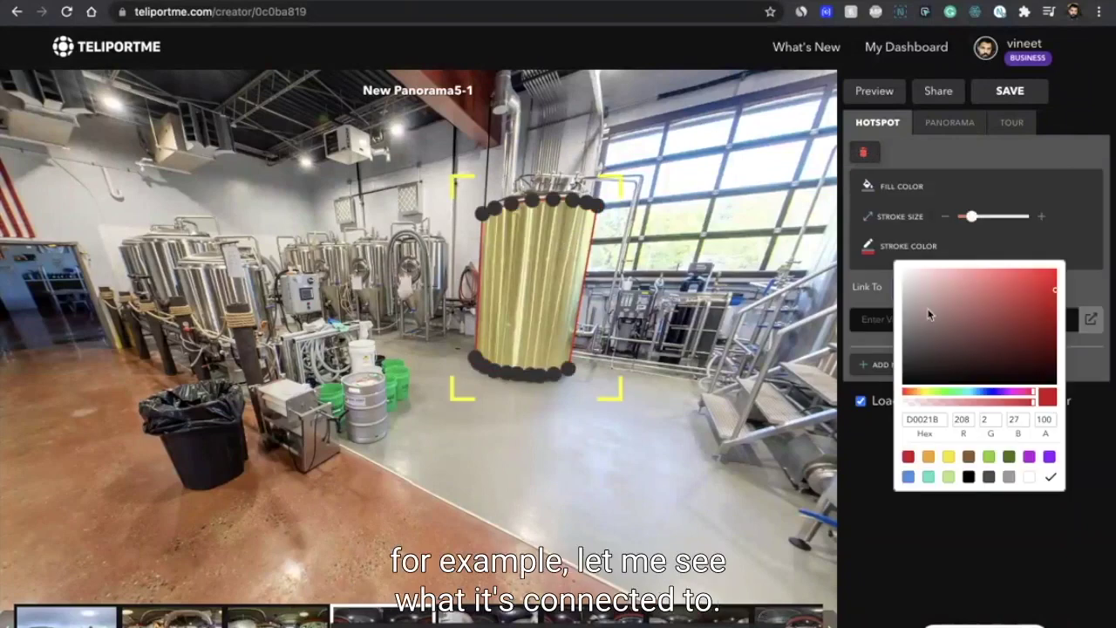
click(1052, 477)
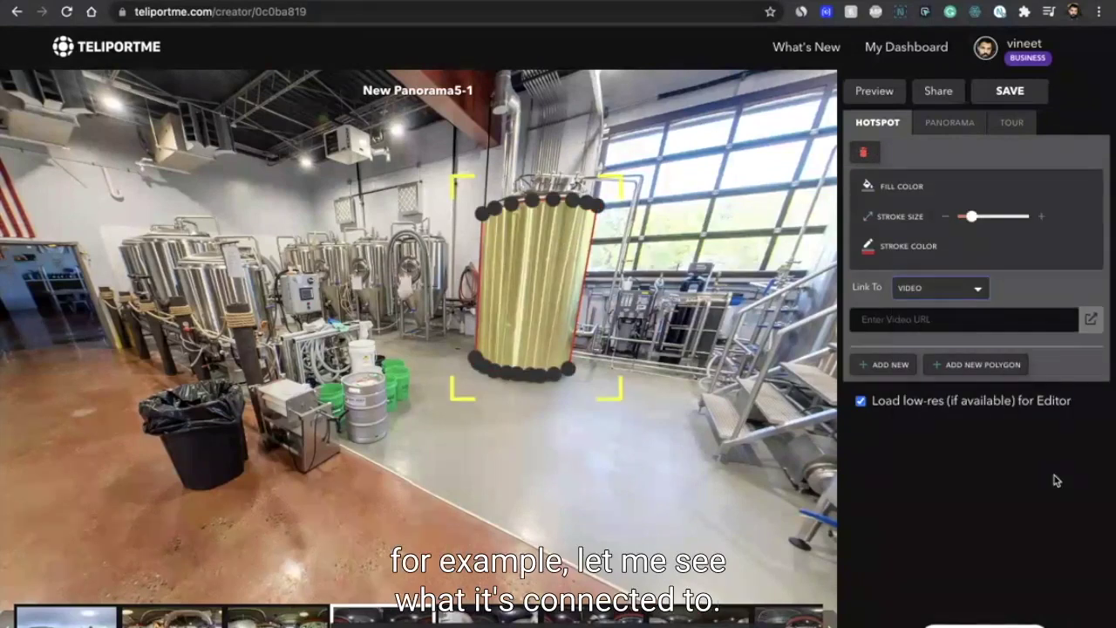
click(933, 297)
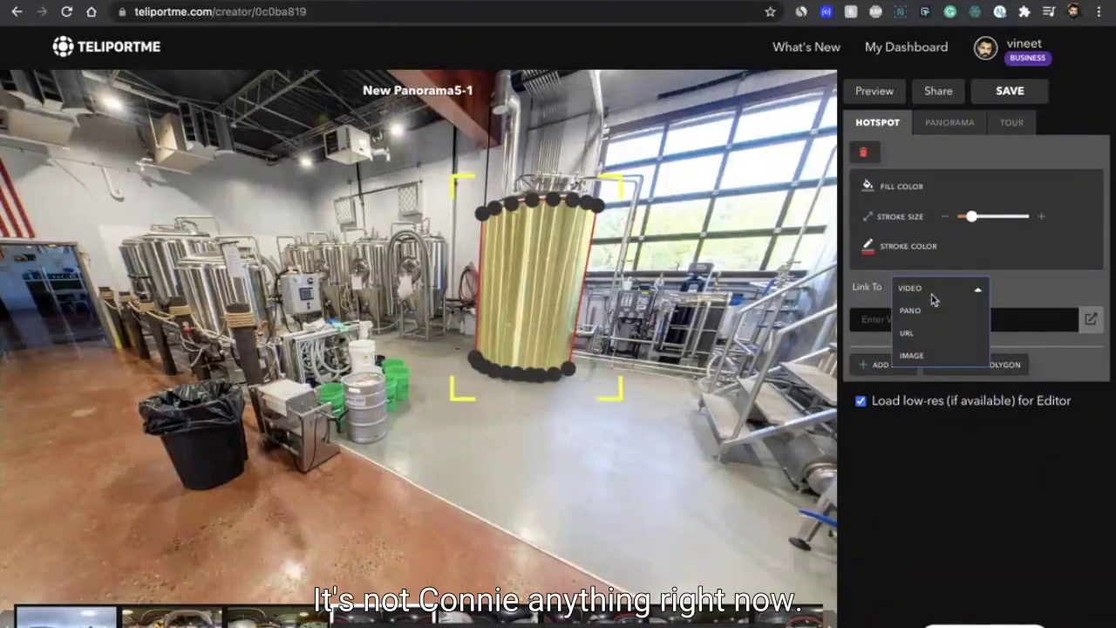
click(929, 353)
click(1042, 290)
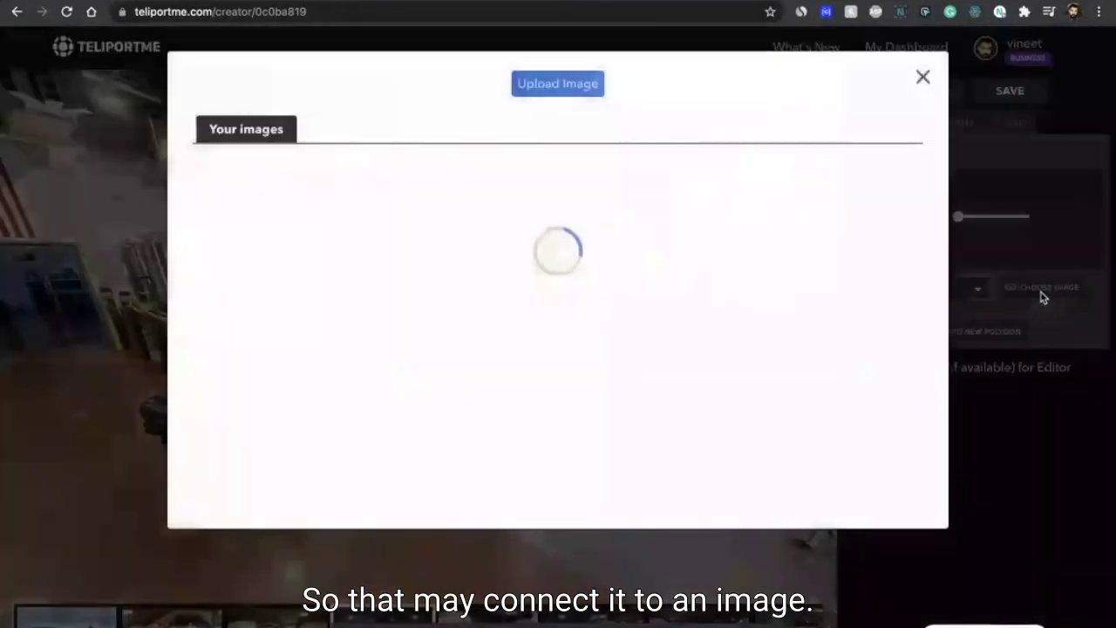
scroll(631, 273, down, 5)
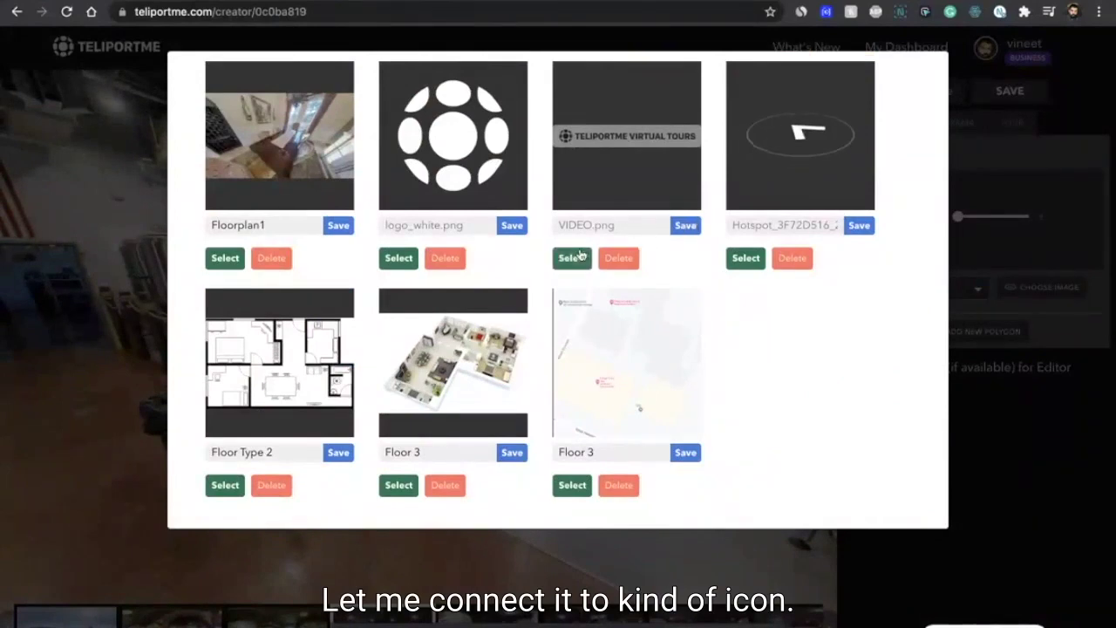
click(578, 257)
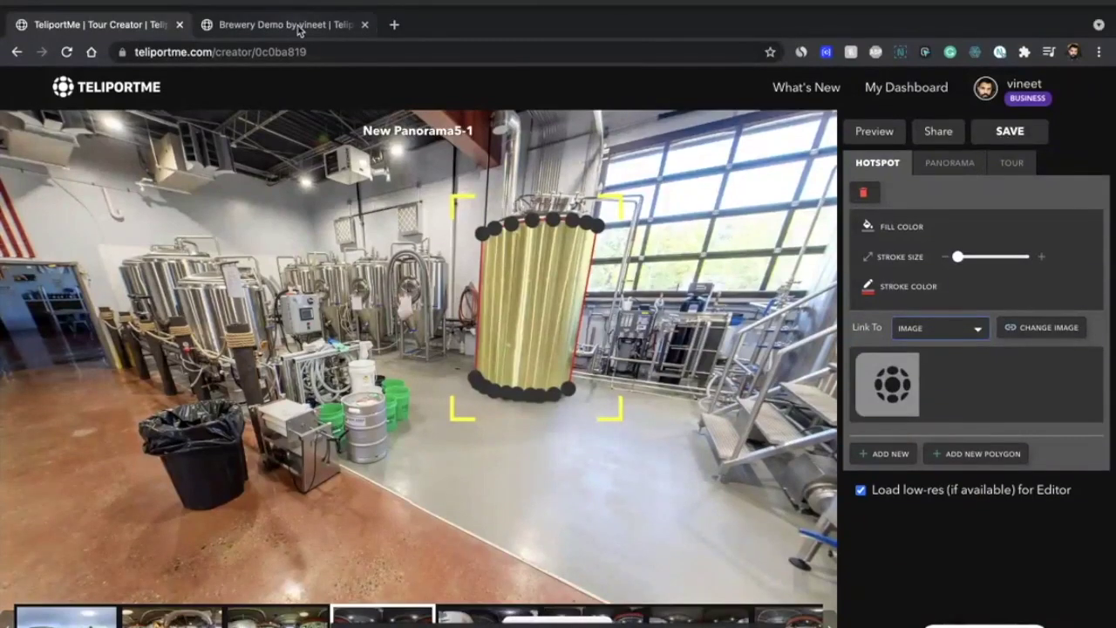
click(298, 30)
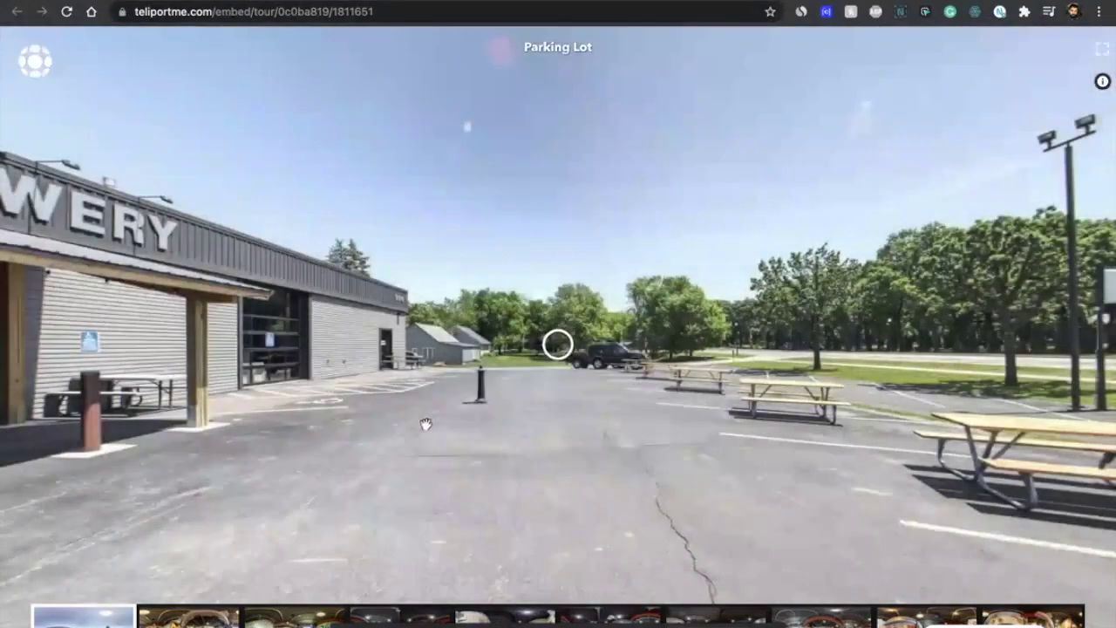
drag(423, 424, 967, 129)
click(403, 617)
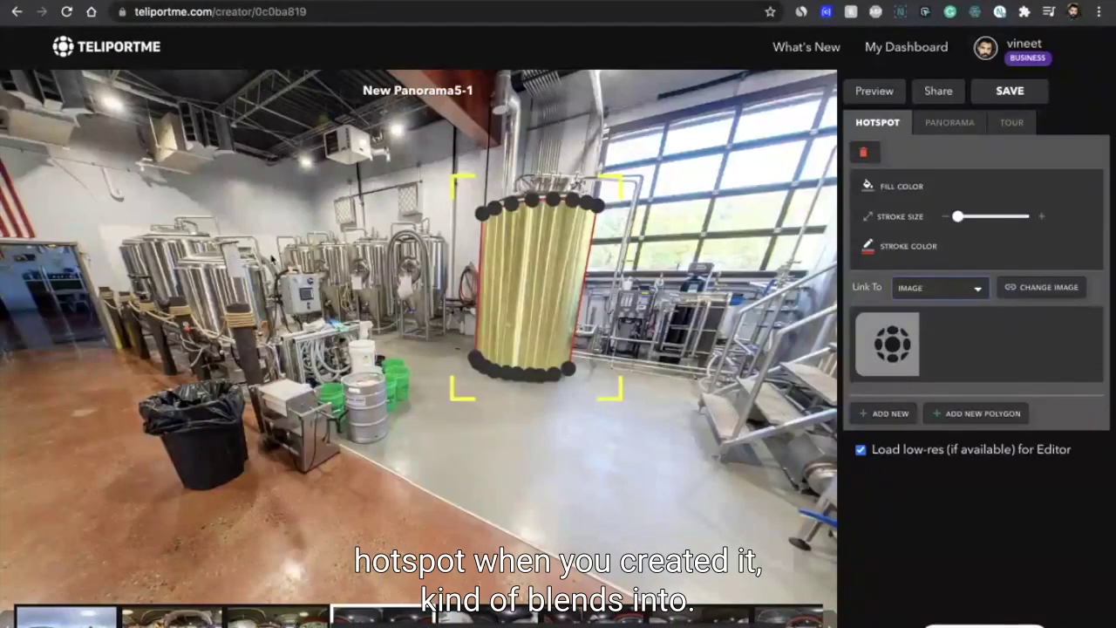
Add a new polygon hotspot and pull its four corners onto the framed screen left of the doorway.
click(288, 289)
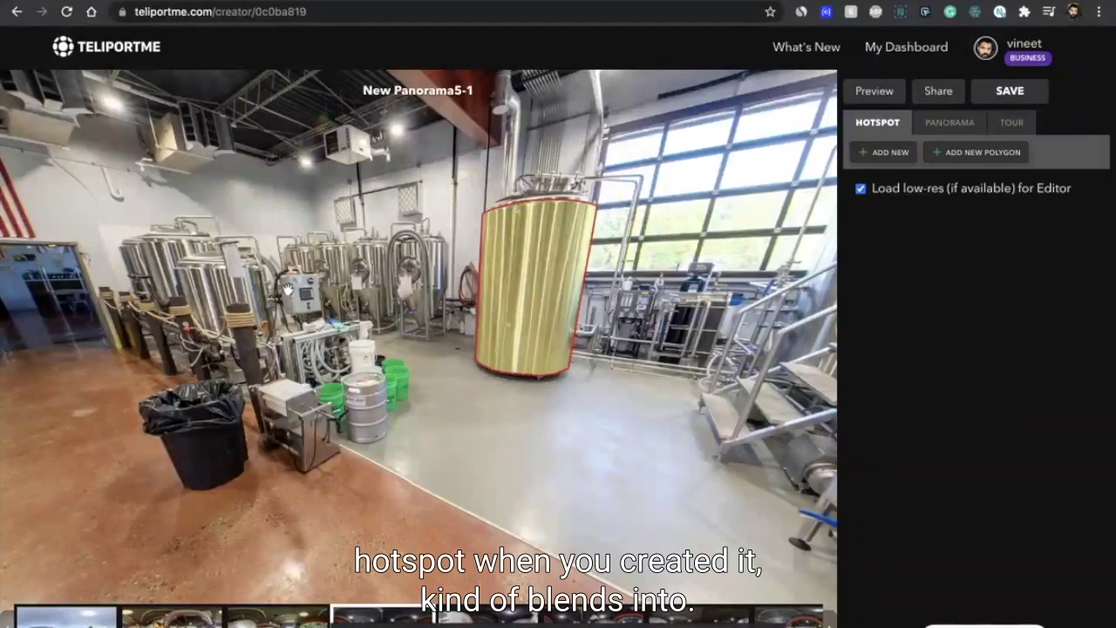
drag(180, 321, 563, 361)
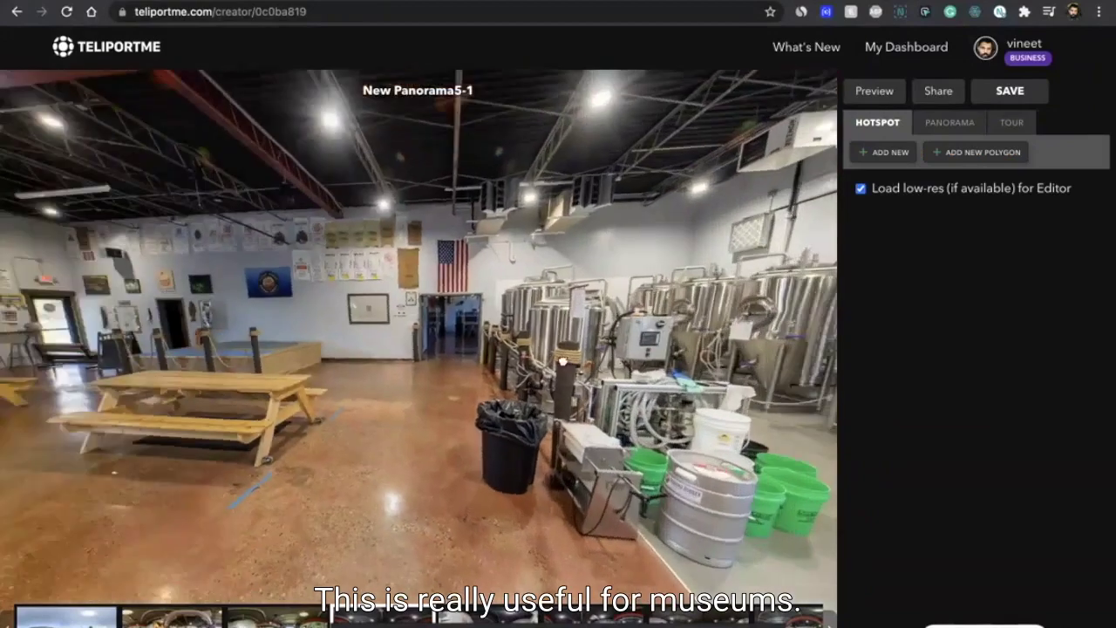
drag(369, 348, 312, 301)
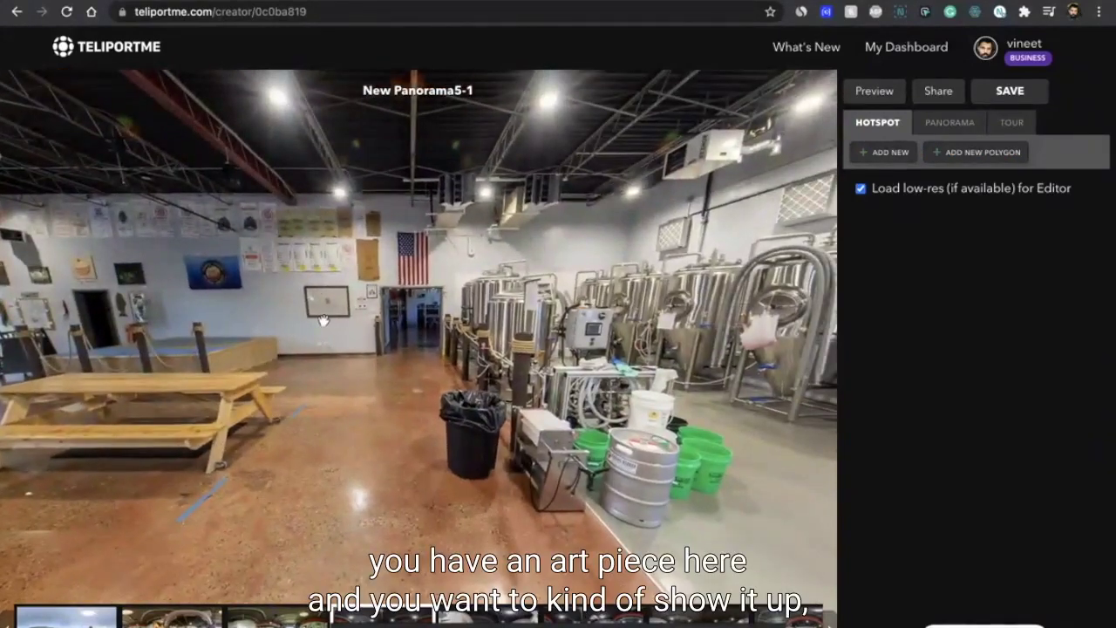
click(972, 152)
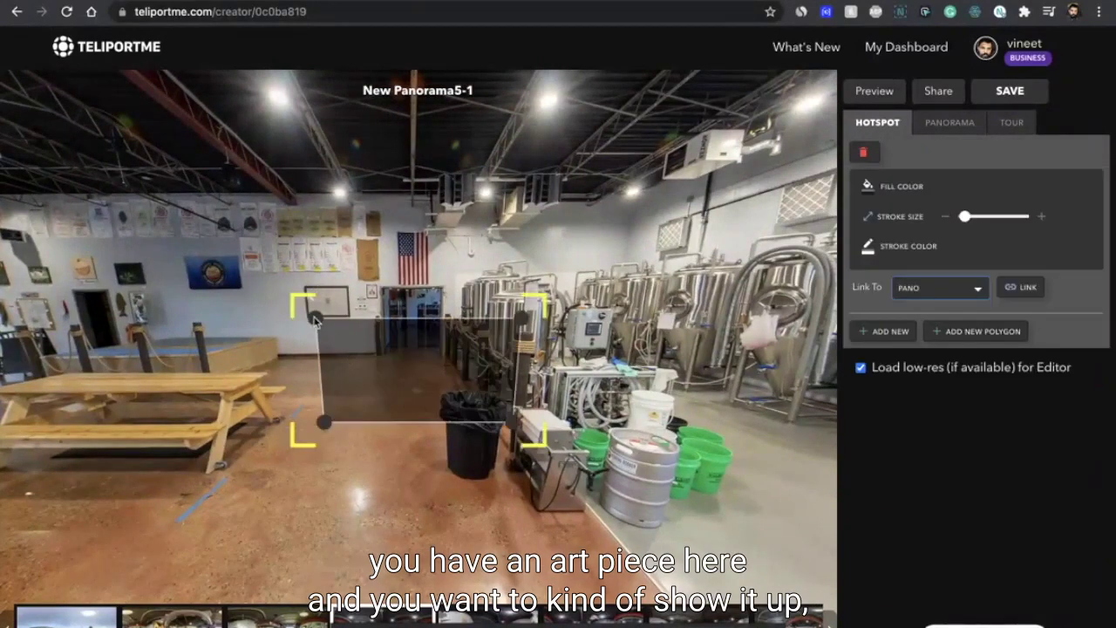
drag(316, 321, 304, 289)
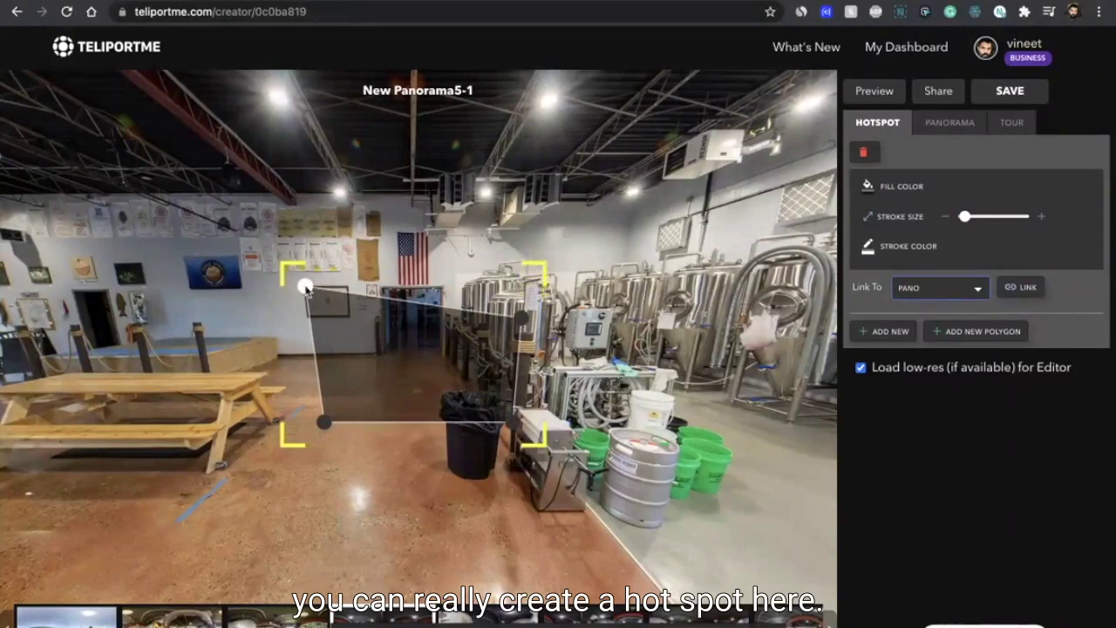
drag(324, 422, 306, 318)
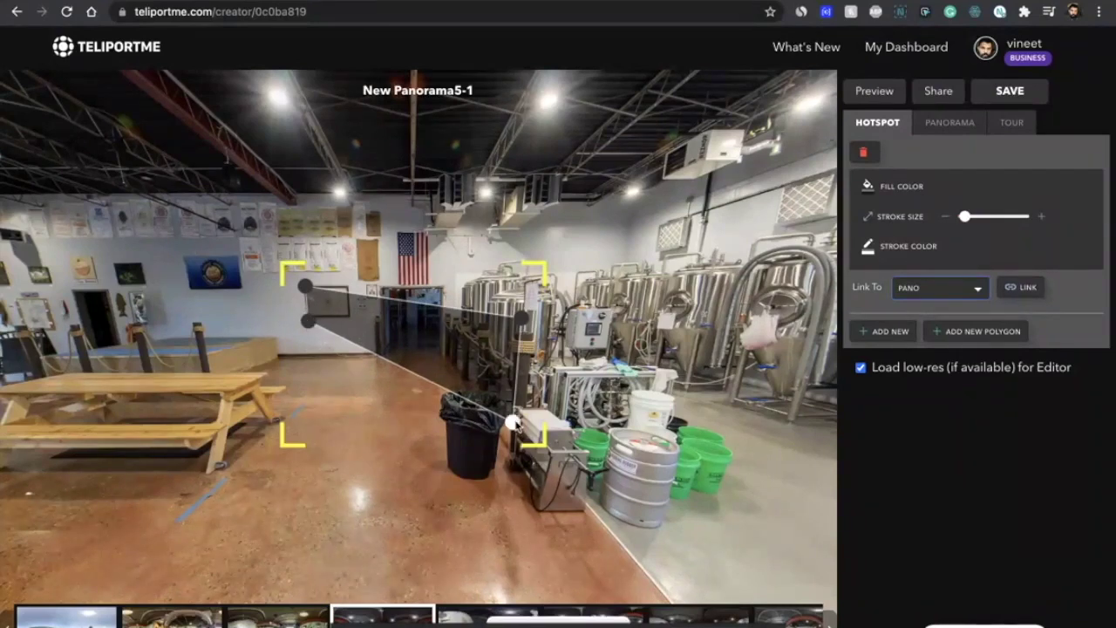
drag(519, 429, 346, 319)
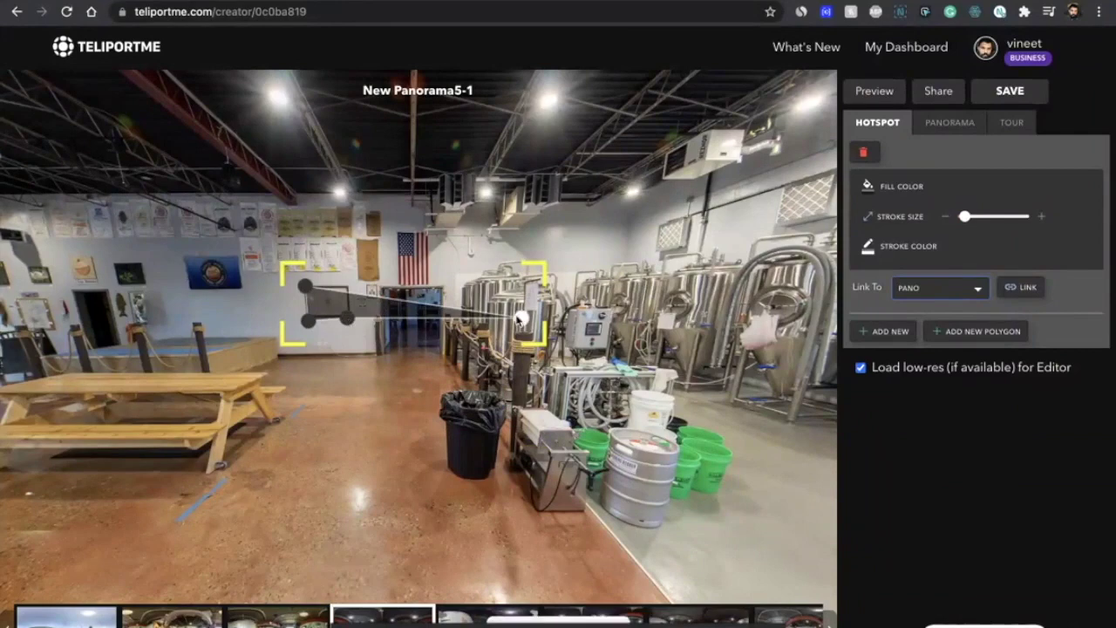
drag(520, 319, 346, 288)
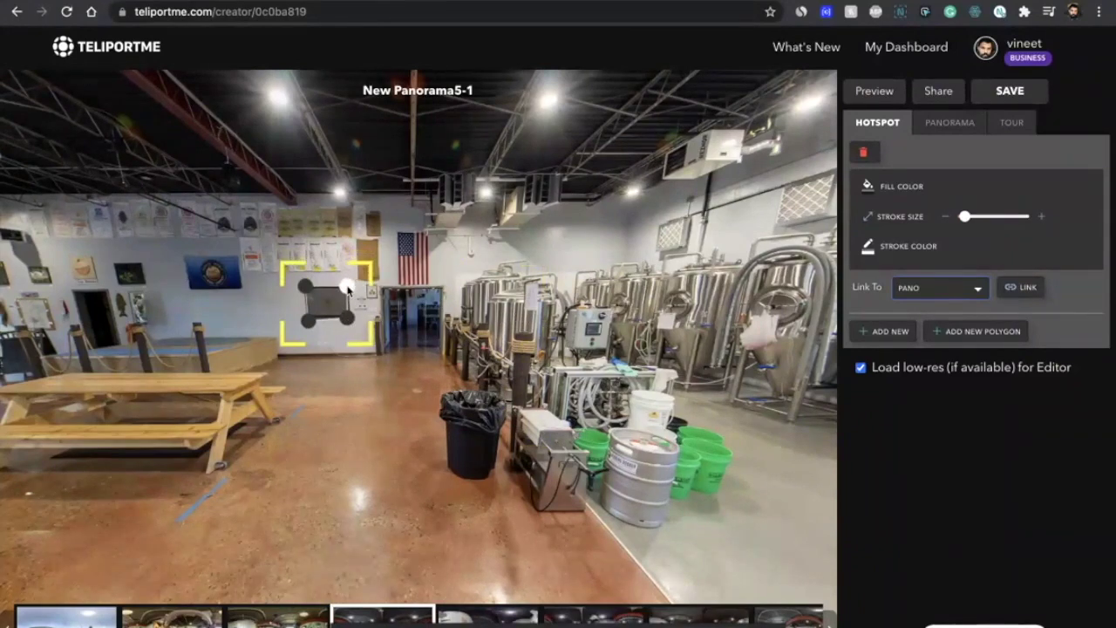
Straighten the hotspot's right and bottom edges along the screen and check the fit.
click(349, 411)
scroll(349, 412, up, 5)
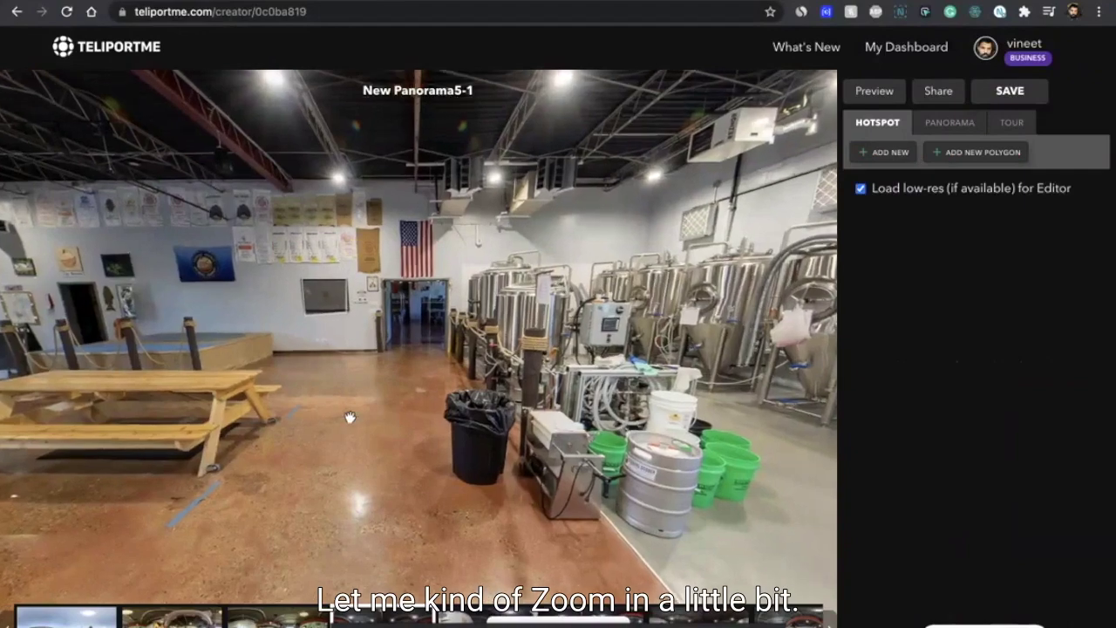
scroll(349, 410, down, 3)
drag(396, 145, 375, 461)
click(348, 286)
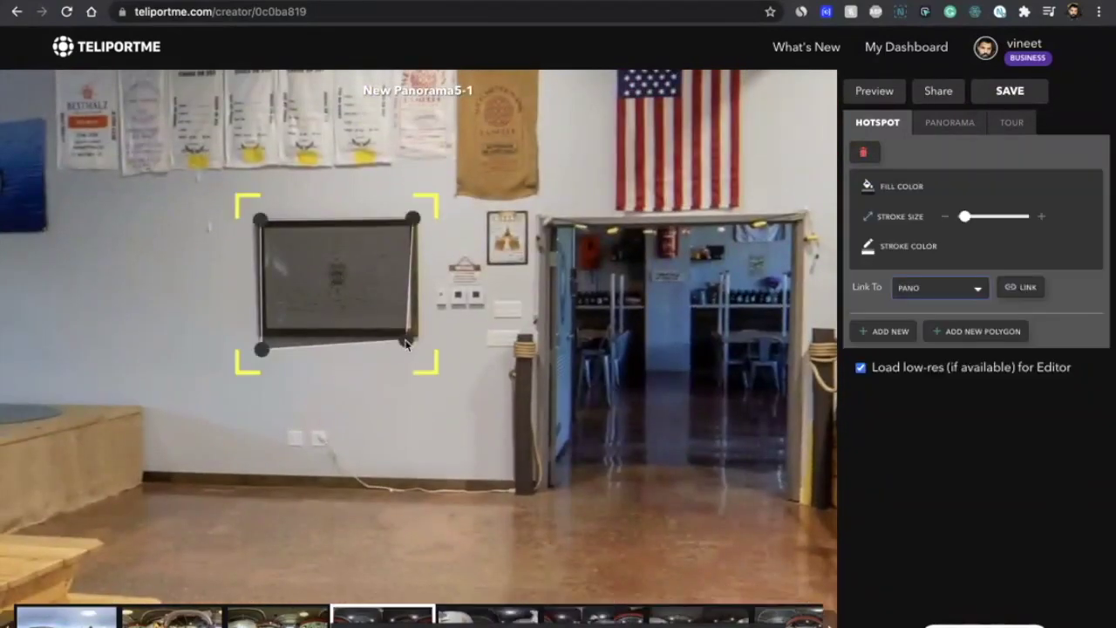
drag(406, 341, 415, 339)
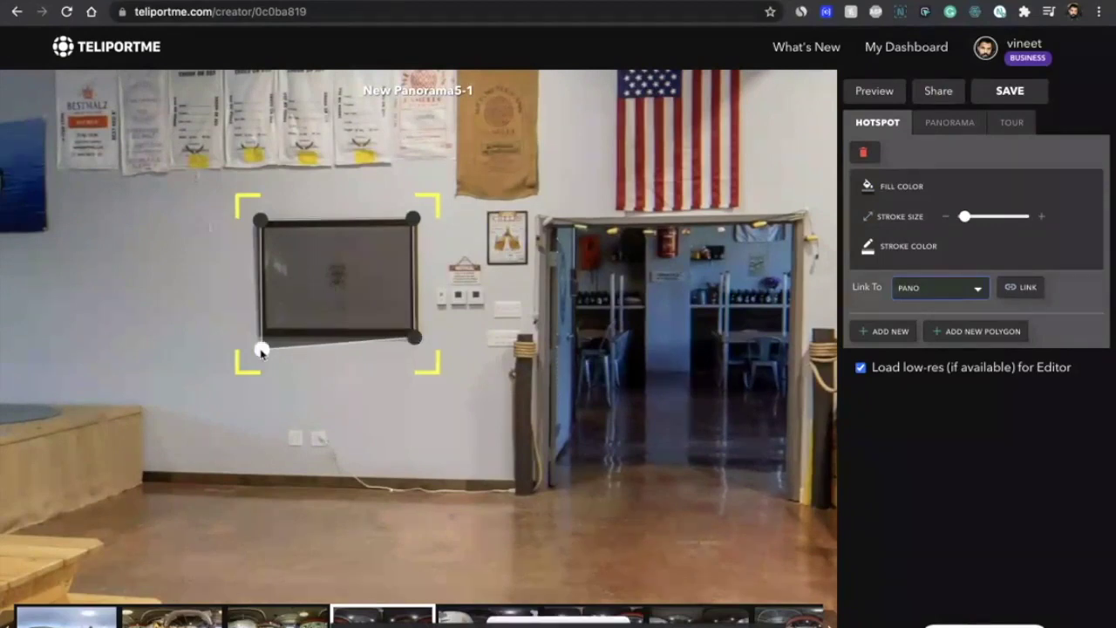
mouse_move(262, 350)
mouse_down()
mouse_move(258, 329)
mouse_move(262, 337)
mouse_up()
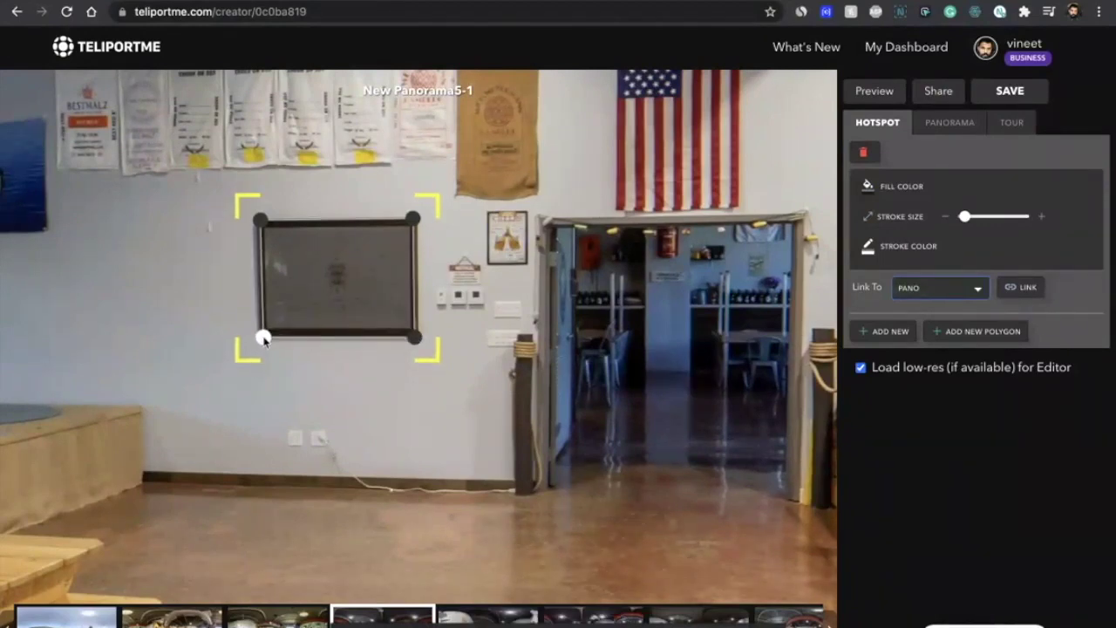
click(348, 450)
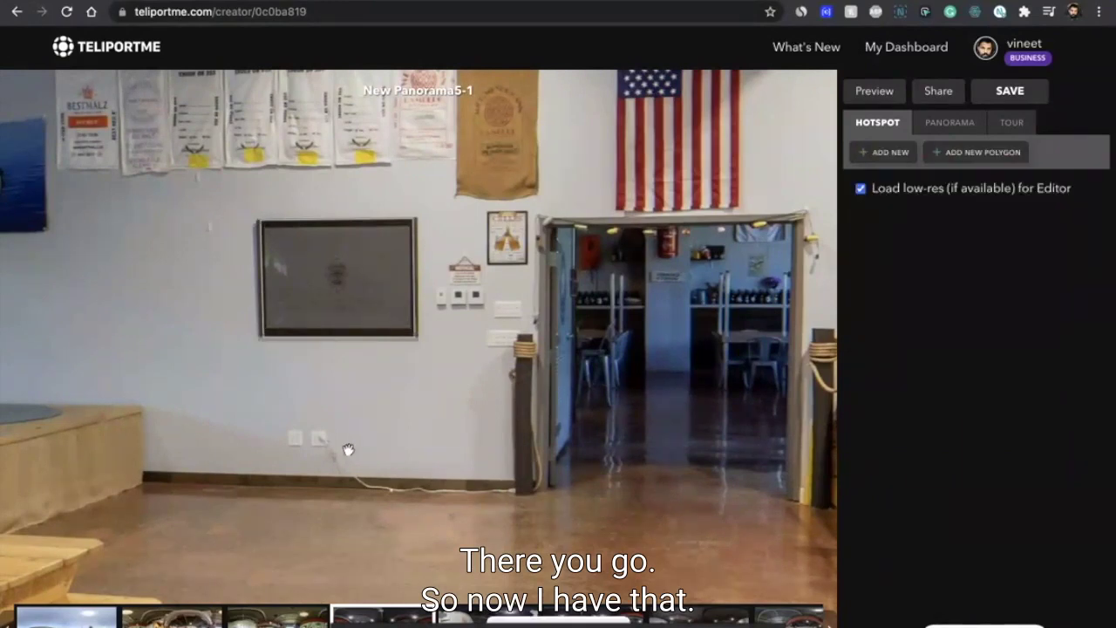
click(351, 336)
click(375, 438)
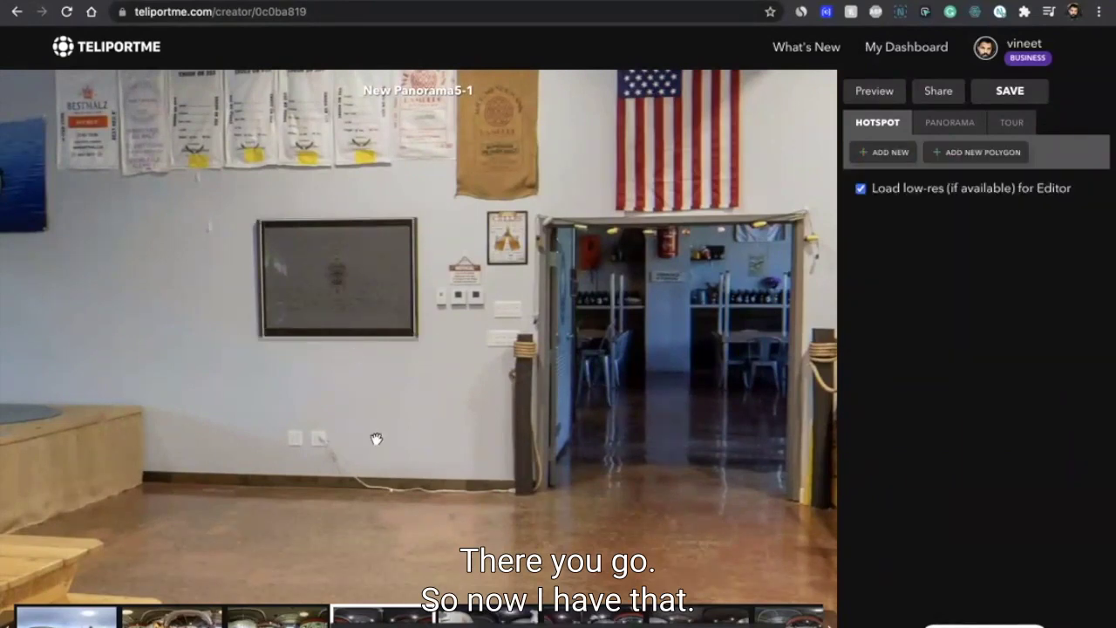
click(349, 309)
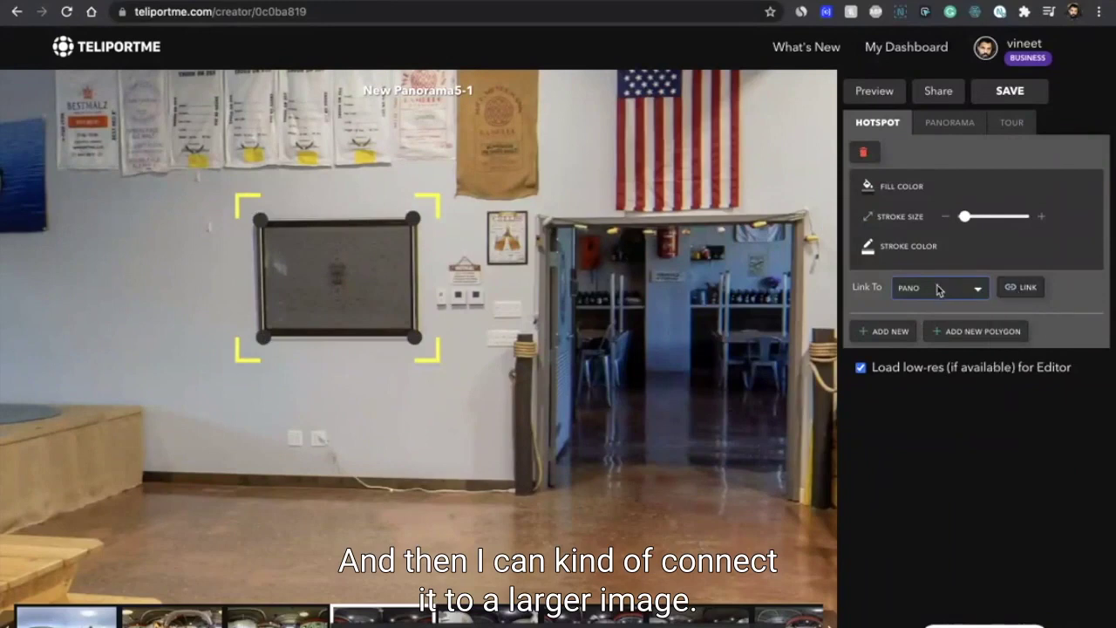
click(658, 345)
drag(657, 344, 461, 302)
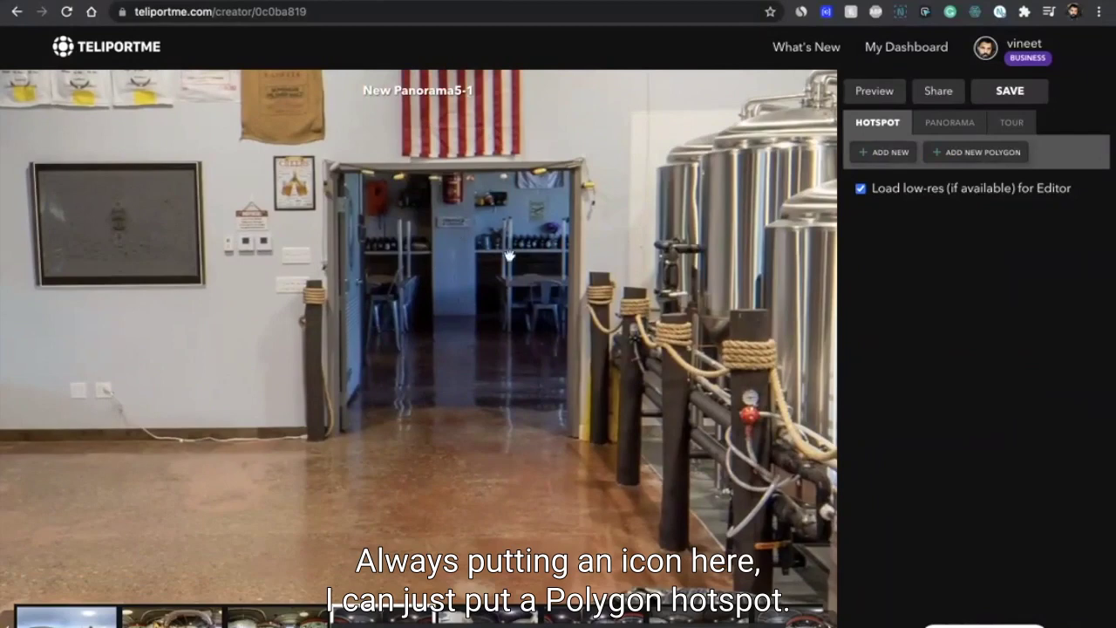
Add another polygon hotspot and drag its corners onto the doorway beneath the flag.
click(949, 152)
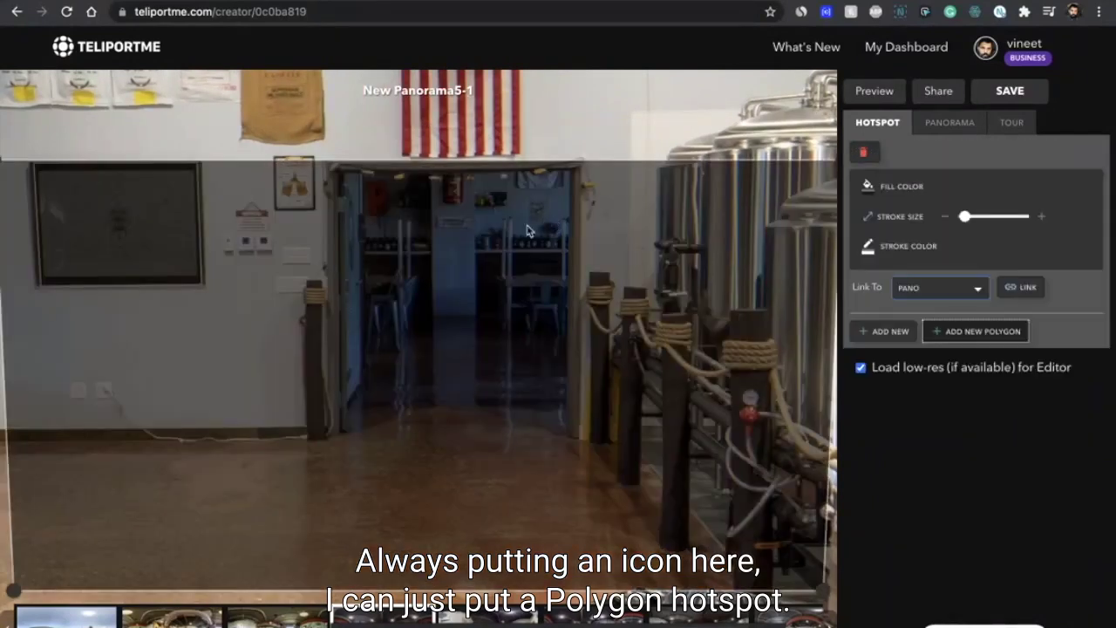
drag(90, 169, 568, 167)
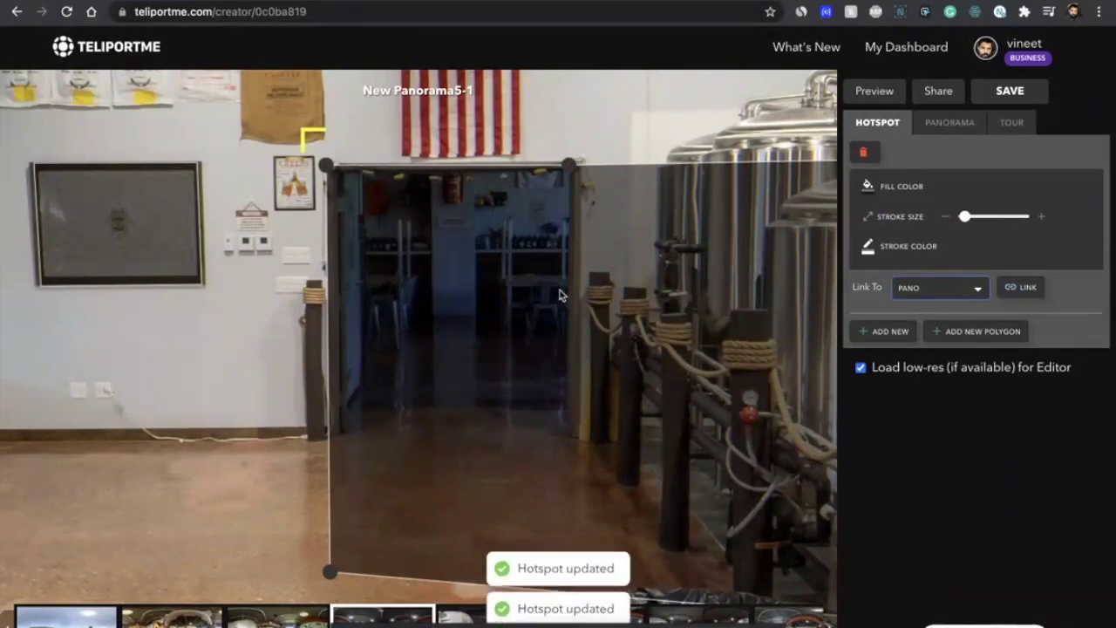
drag(330, 572, 337, 439)
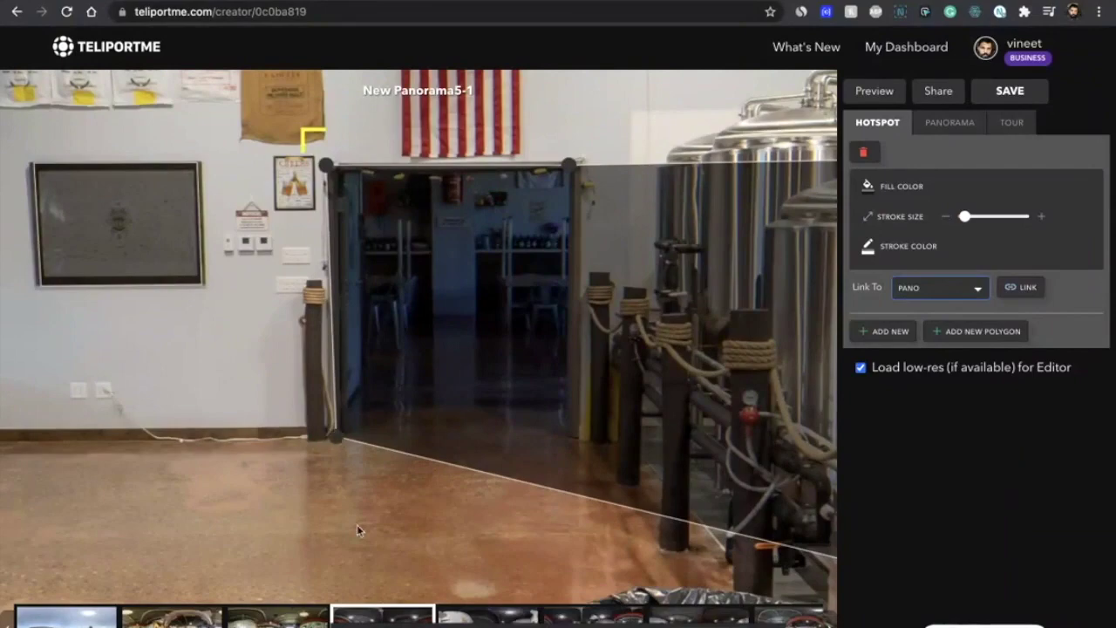
click(233, 478)
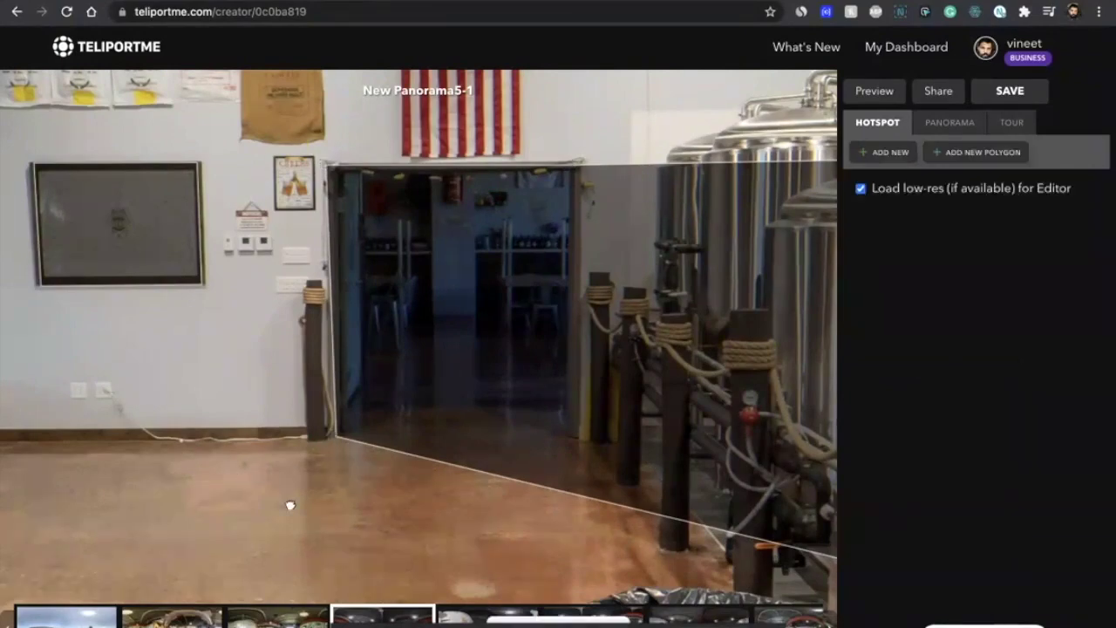
drag(289, 506, 64, 420)
scroll(67, 419, down, 5)
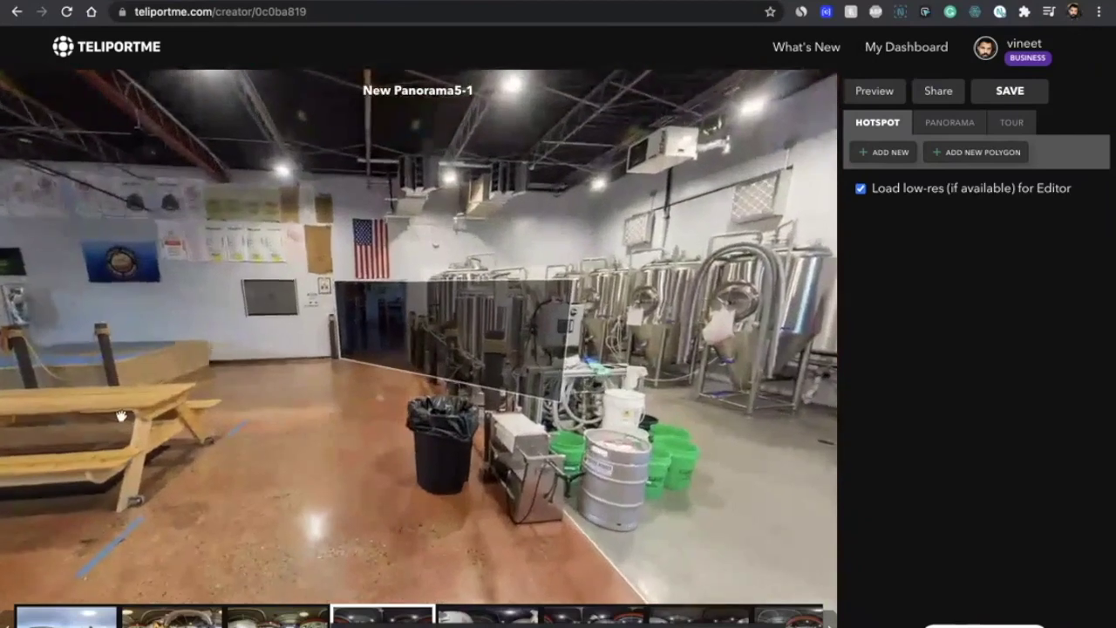
click(531, 290)
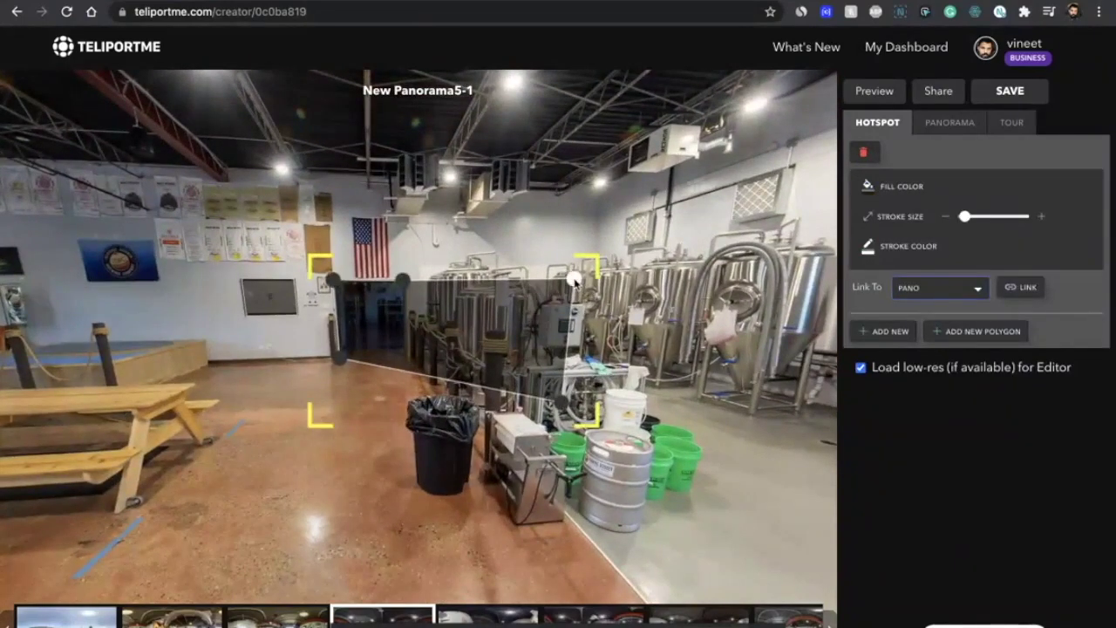
drag(574, 279, 404, 283)
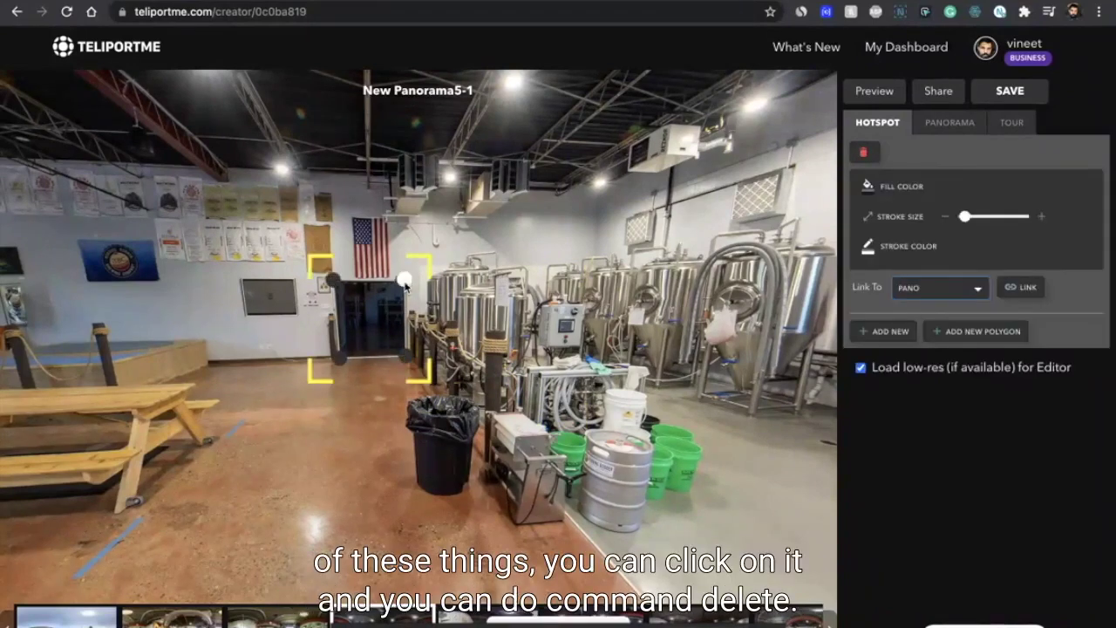
key(super+BackSpace)
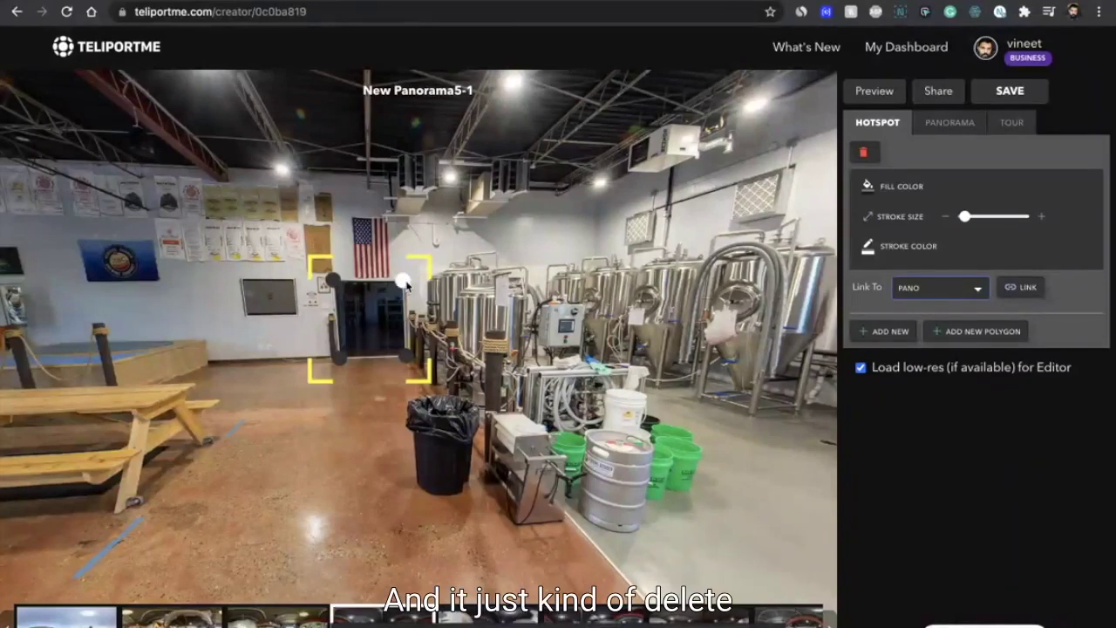
key(BackSpace)
click(369, 317)
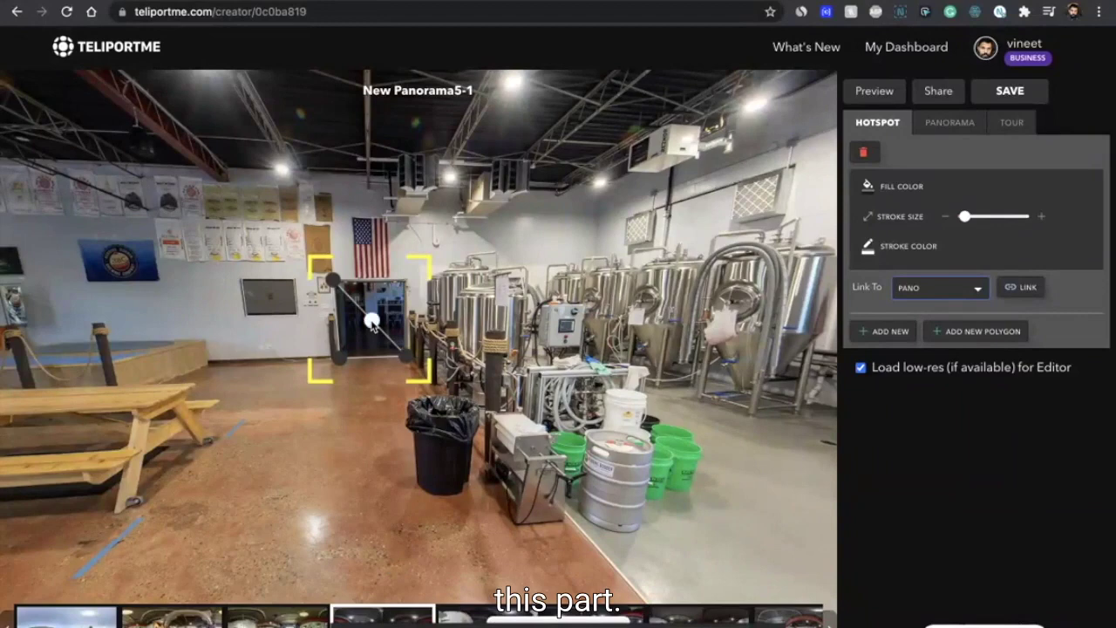
drag(369, 316, 405, 282)
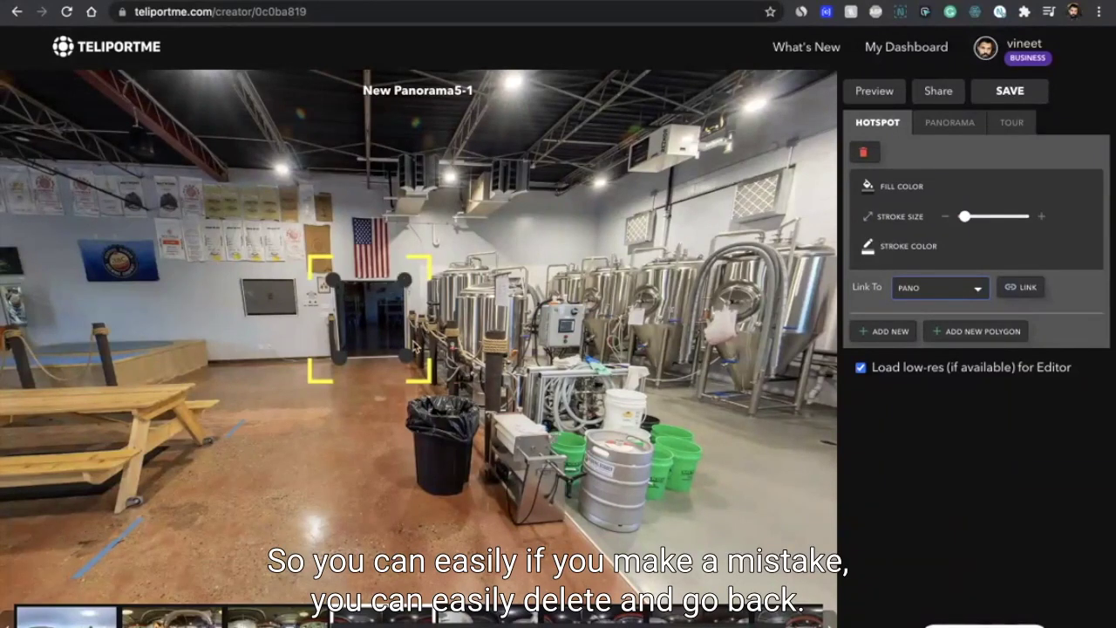
click(409, 355)
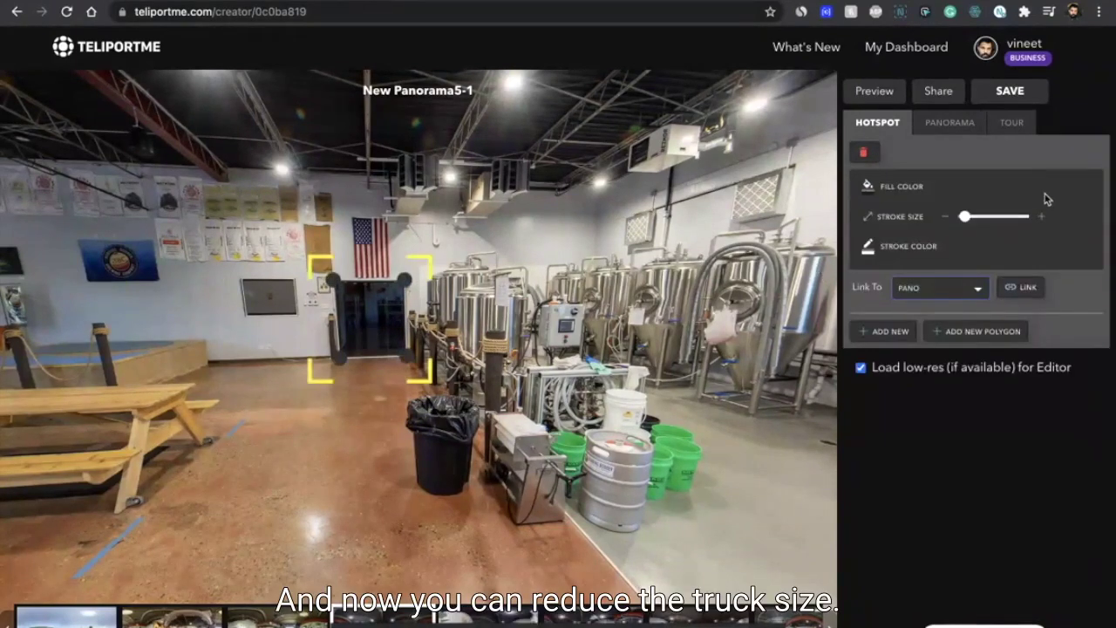
Fill the doorway hotspot light green at alpha 64 and link it to New Panorama7-1.
click(902, 188)
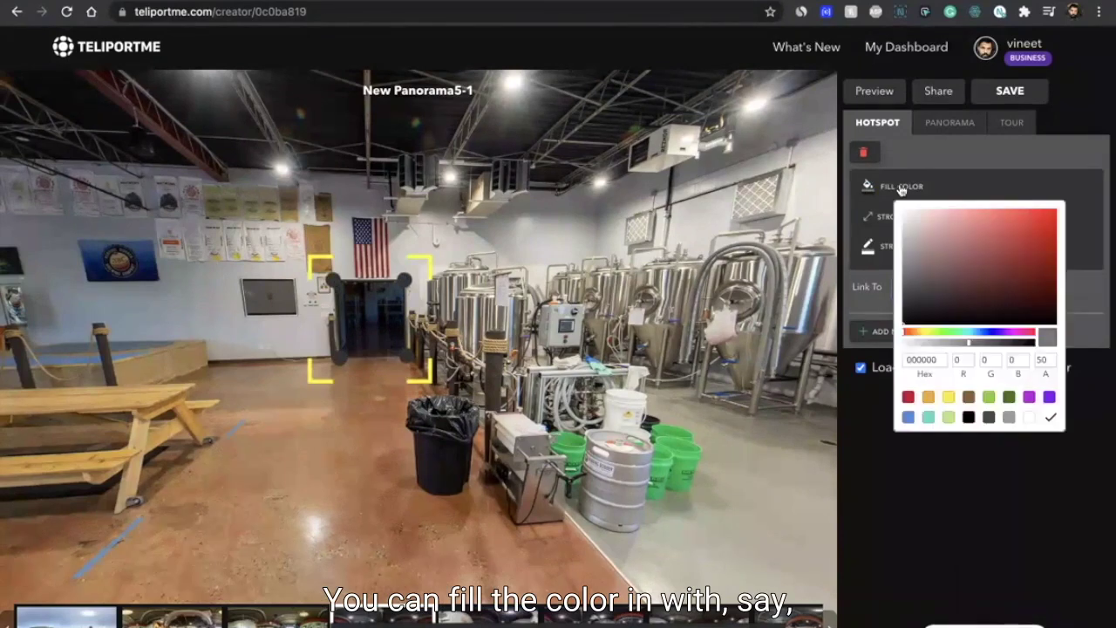
click(989, 397)
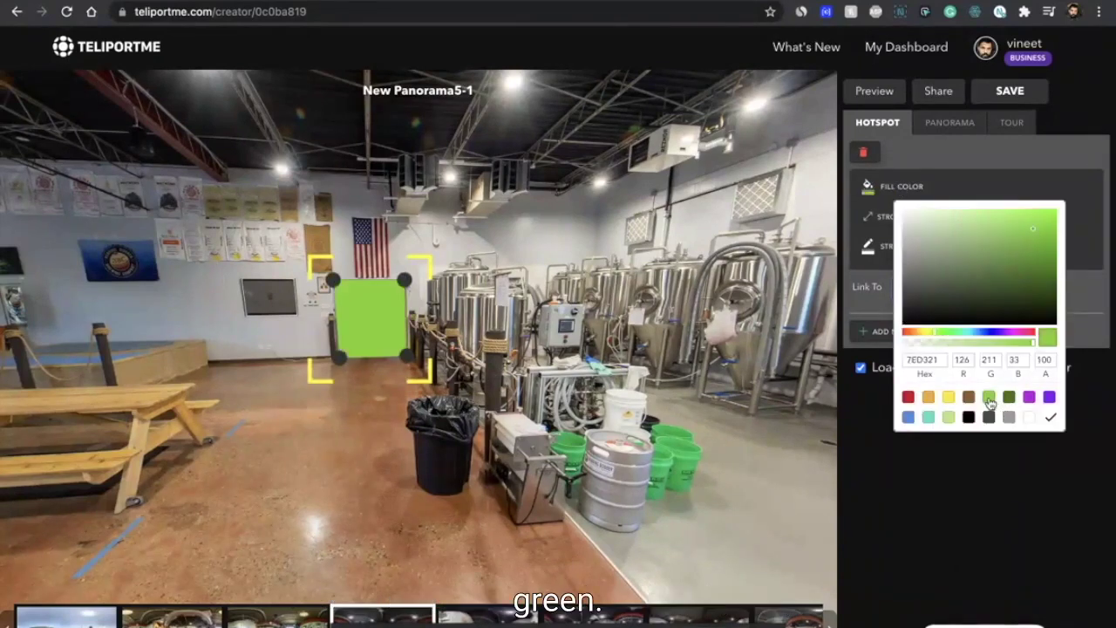
click(987, 343)
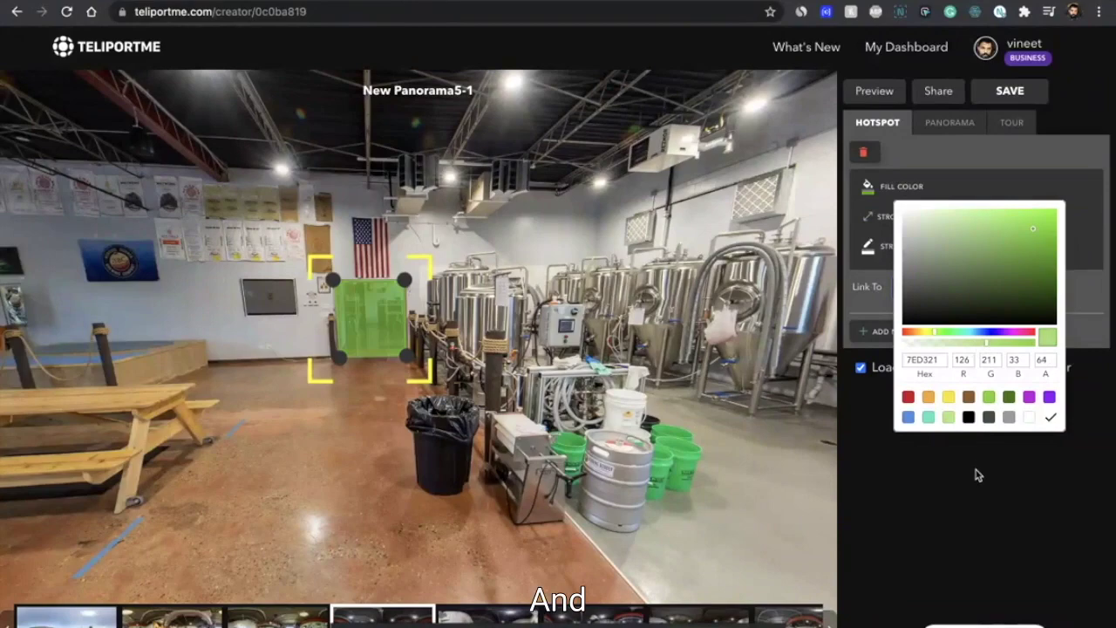
click(1057, 418)
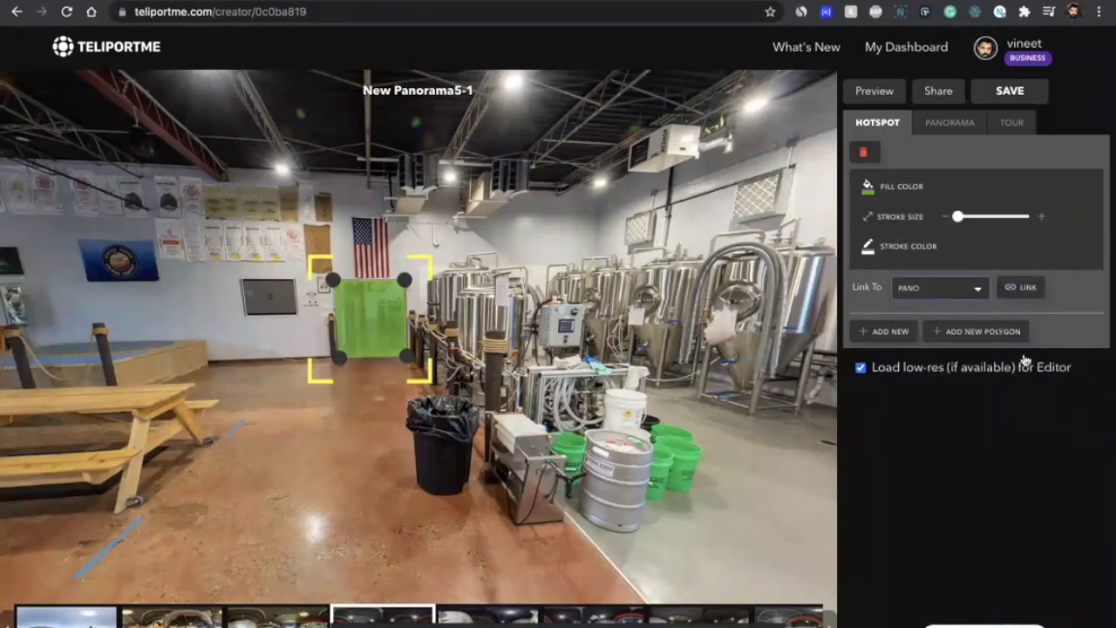
click(1012, 289)
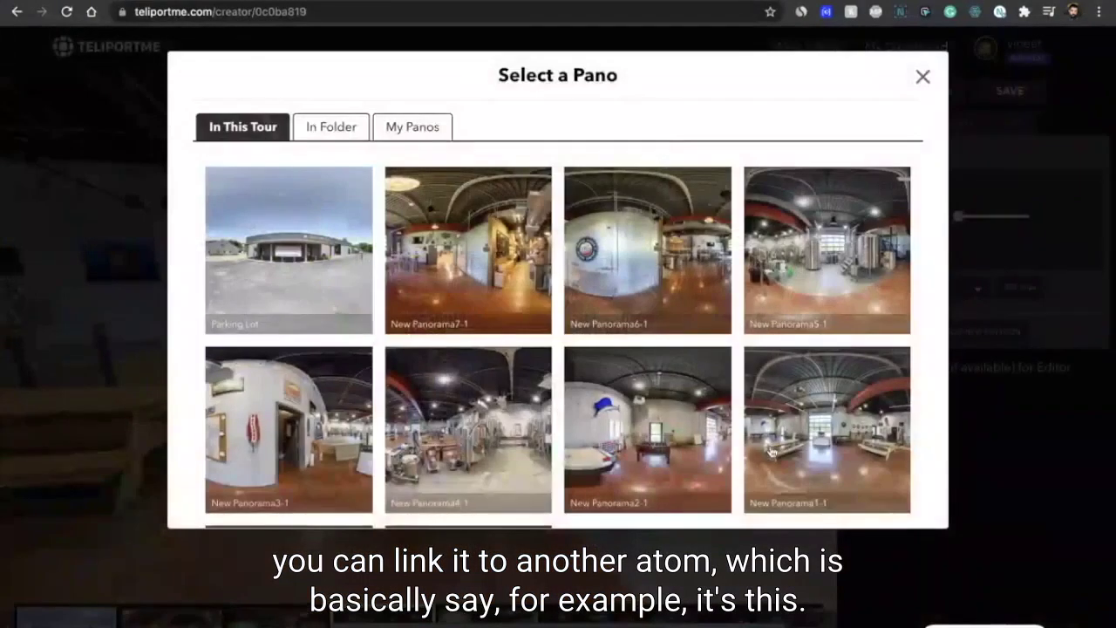
click(501, 291)
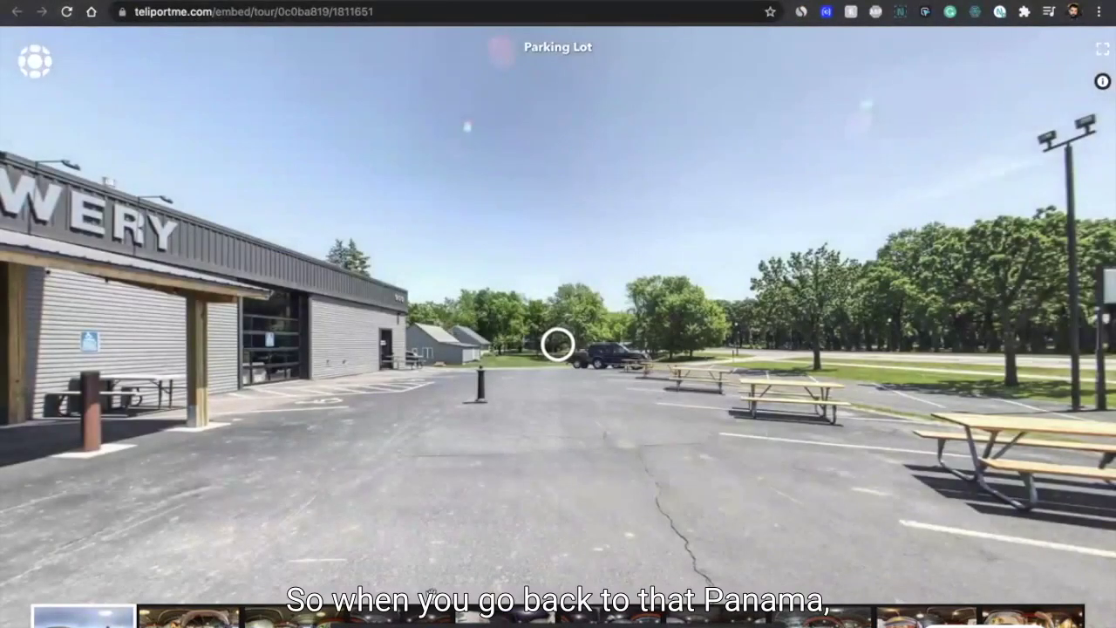
In the preview, go to New Panorama5-1 and test the green doorway's link to the bar scene.
click(433, 618)
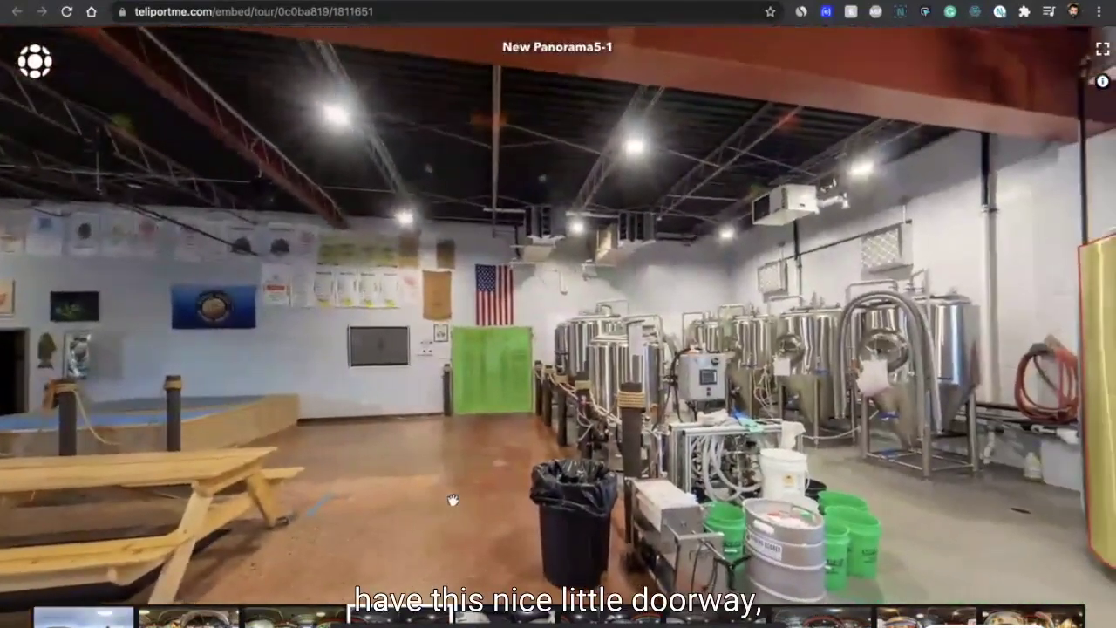
click(492, 370)
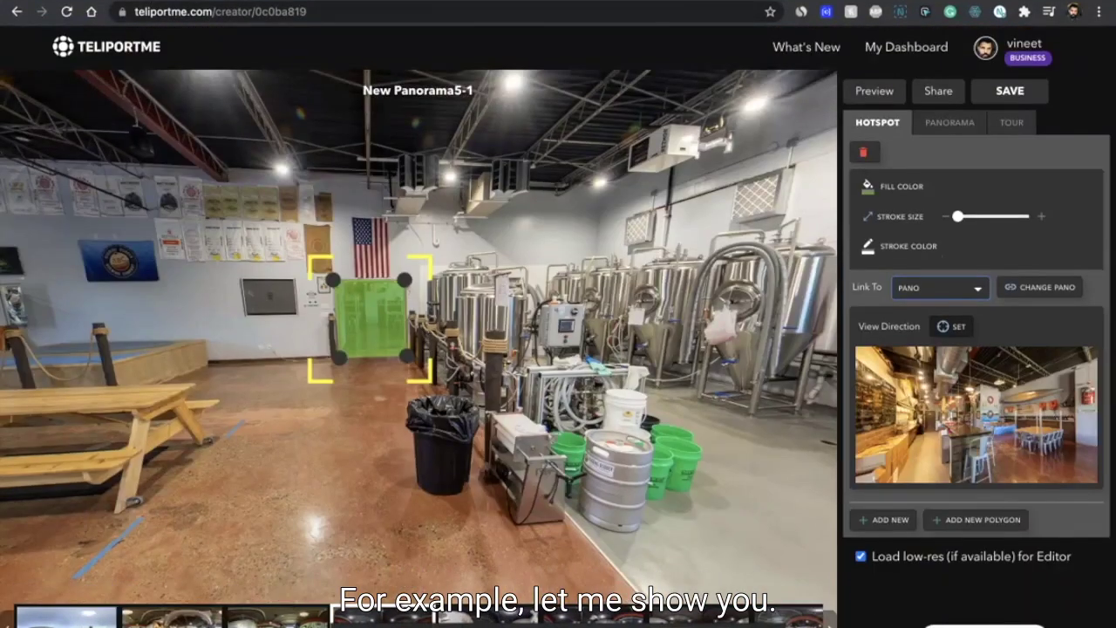
Open New Panorama7-1 and zoom in on the canoe hanging on the wall.
click(277, 618)
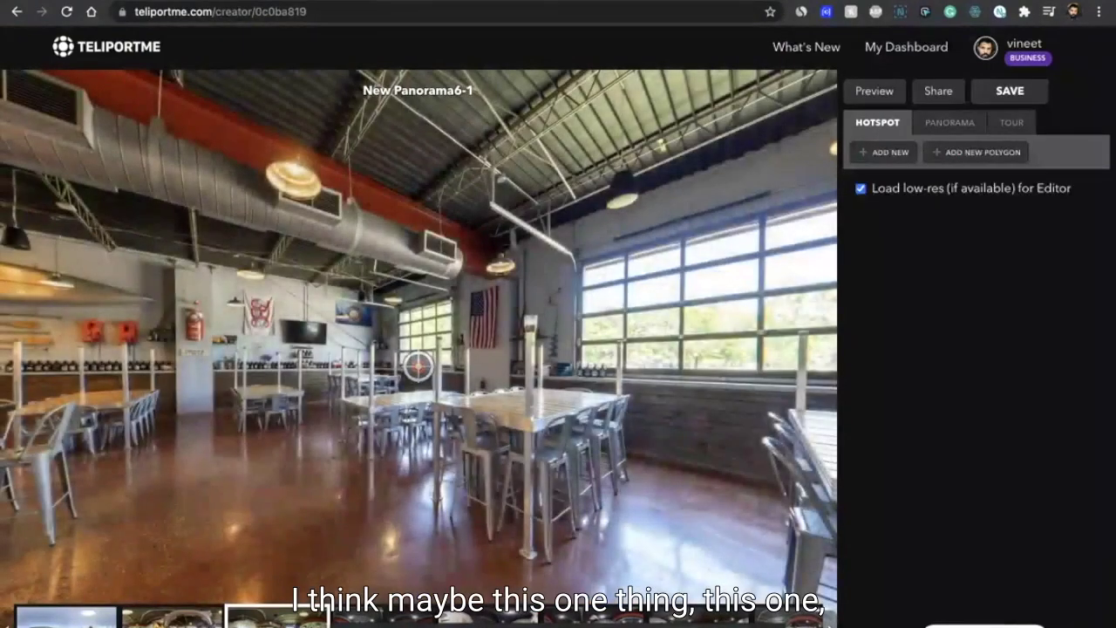
click(171, 618)
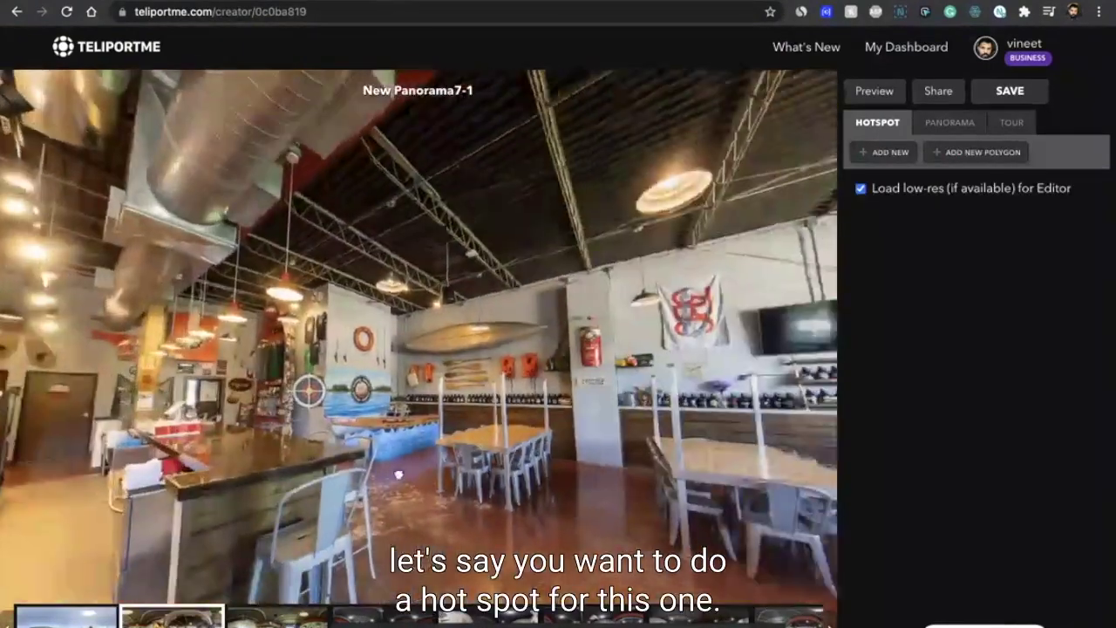
drag(398, 474, 352, 491)
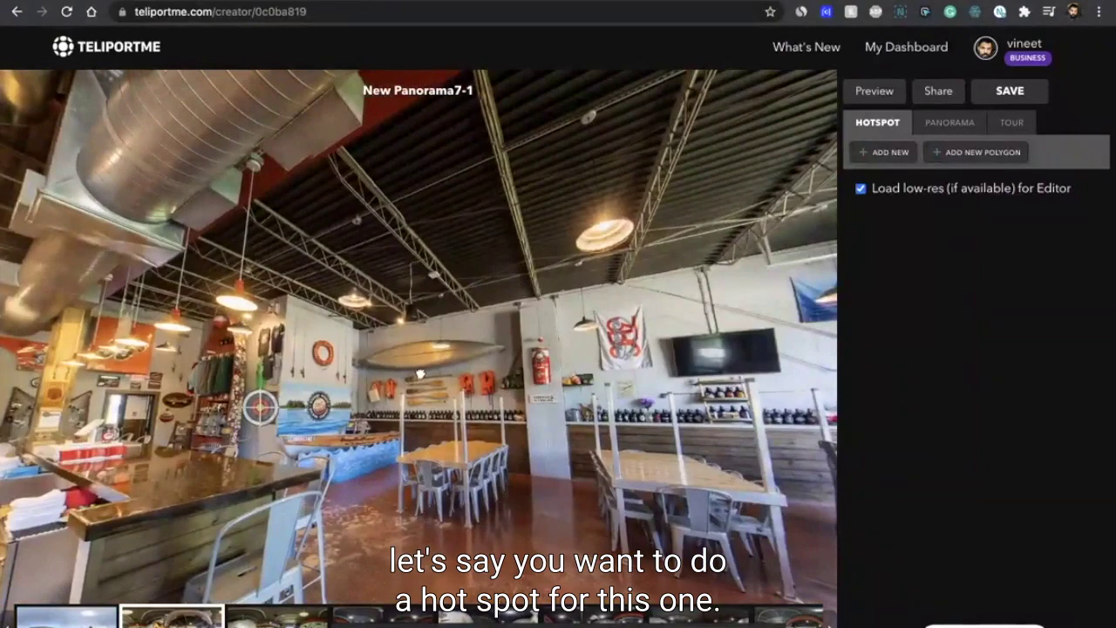
scroll(420, 373, up, 5)
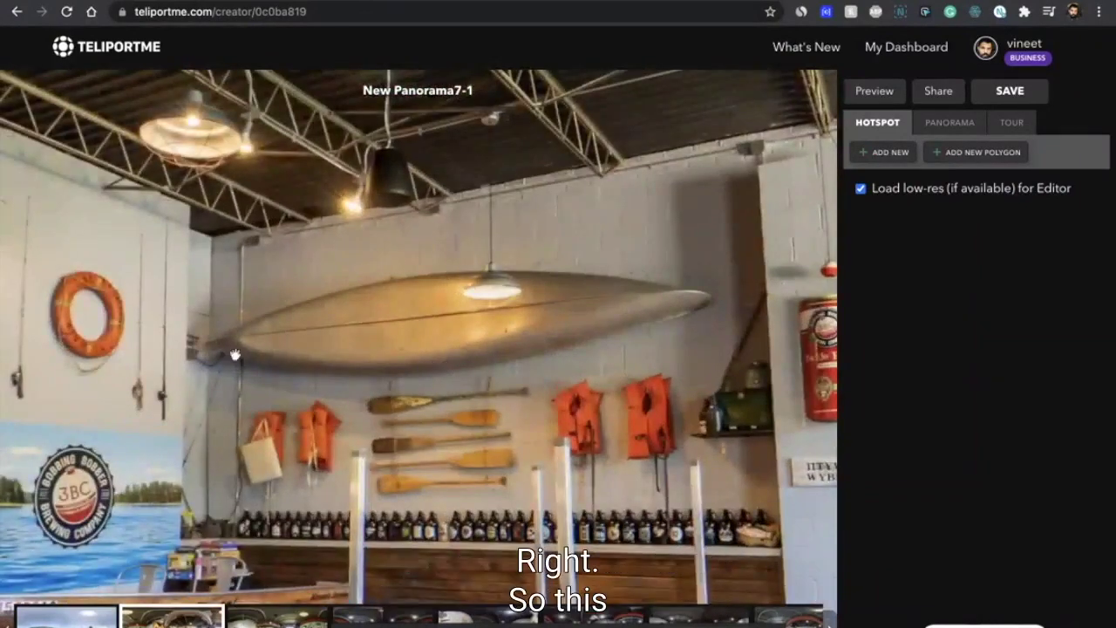
Add a new polygon hotspot and drag its corners and lower-edge points onto the canoe.
click(977, 154)
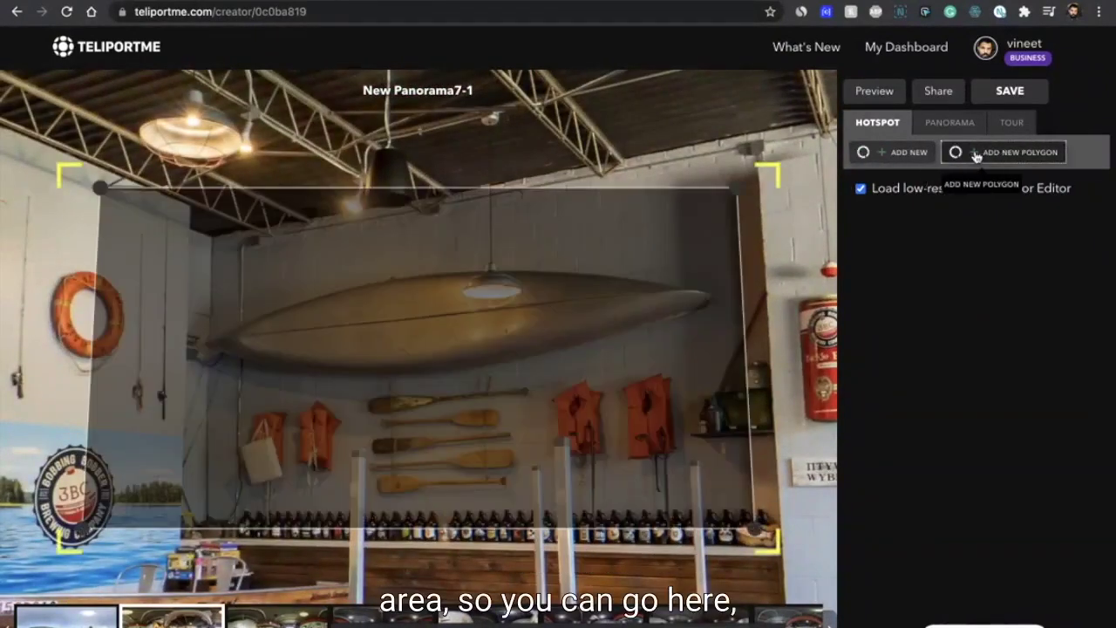
click(101, 194)
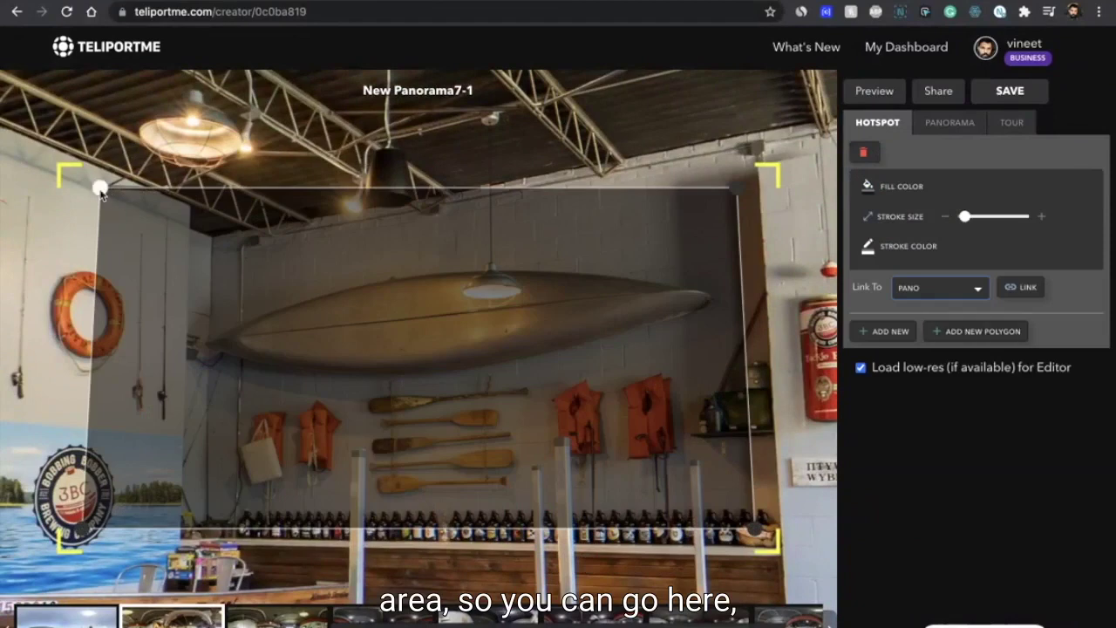
drag(101, 194, 269, 315)
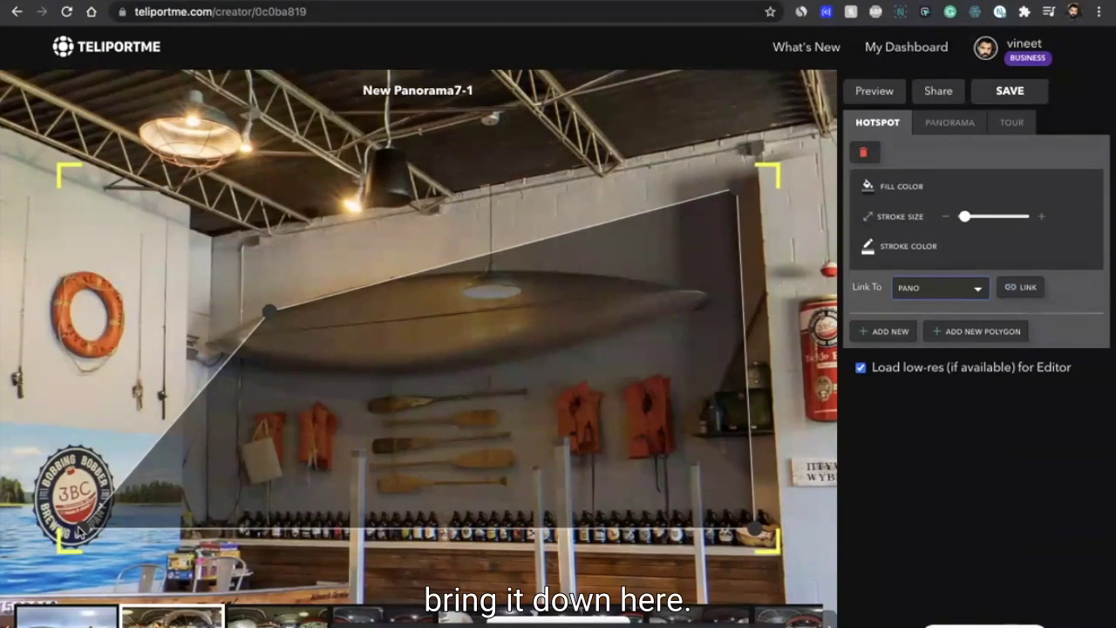
drag(77, 534, 203, 343)
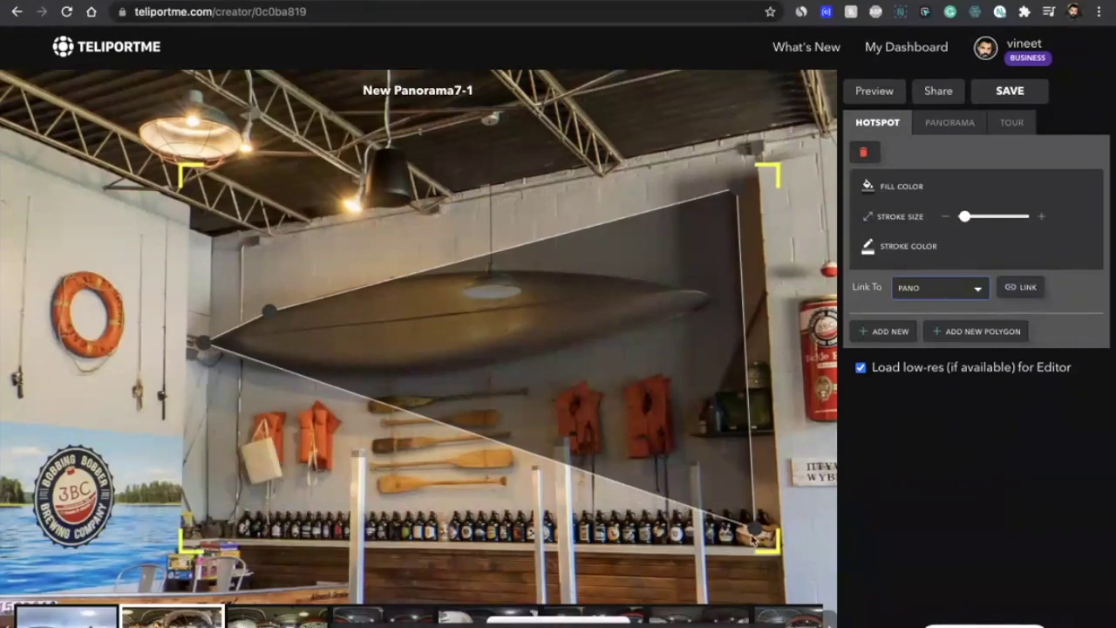
drag(756, 532, 237, 360)
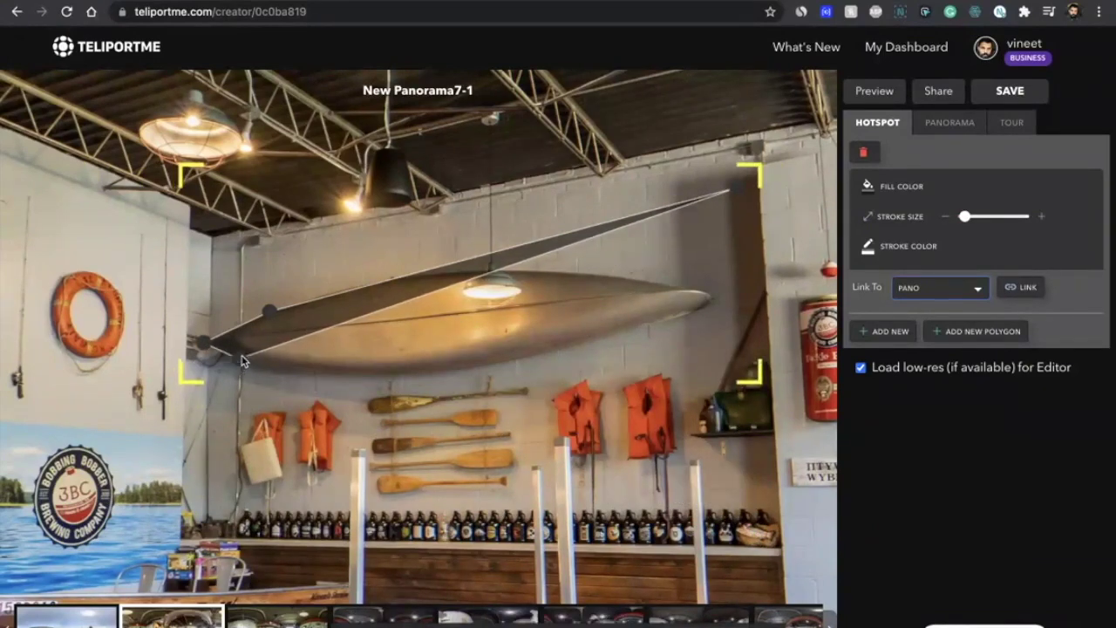
drag(326, 324, 344, 372)
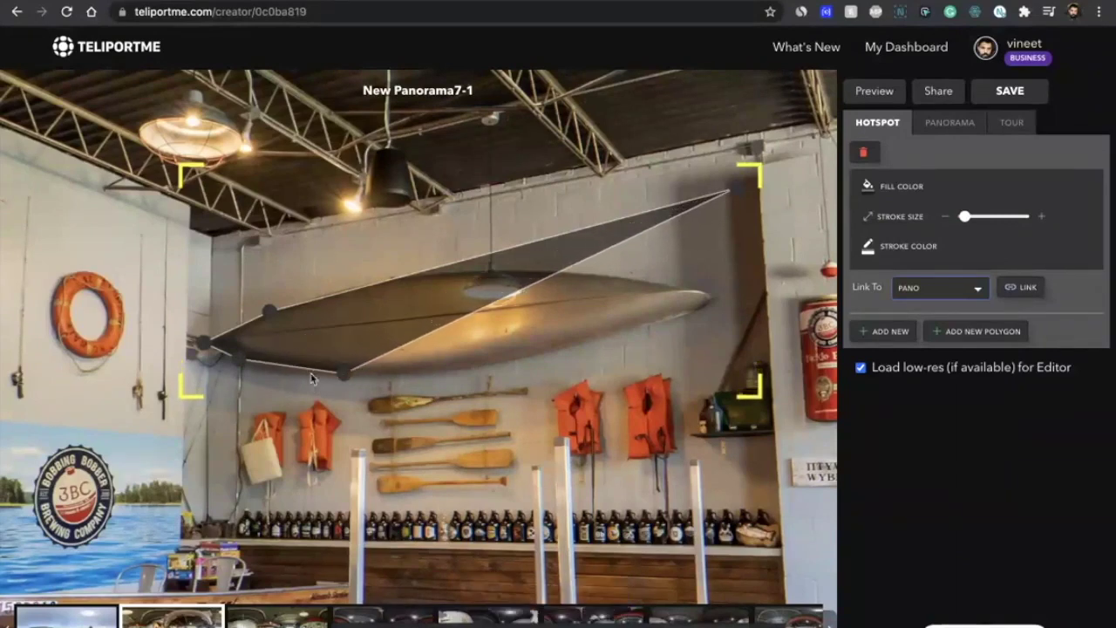
drag(292, 366, 289, 372)
Fit the polygon to the canoe's top edge and underside, moving the upper-right corner to the tip.
drag(737, 193, 703, 298)
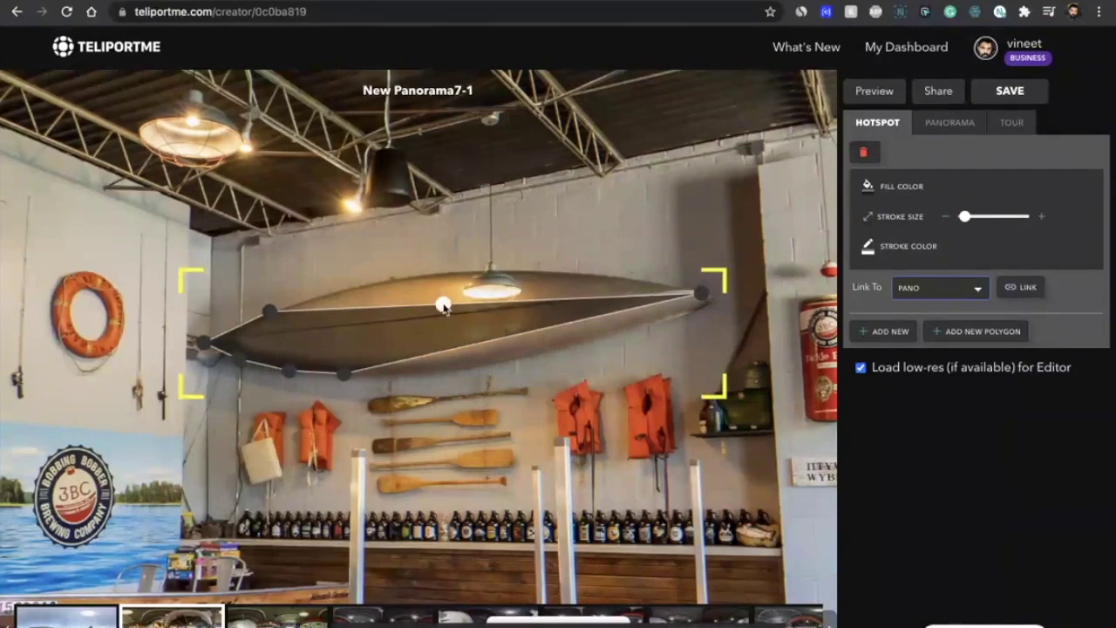
drag(443, 305, 442, 274)
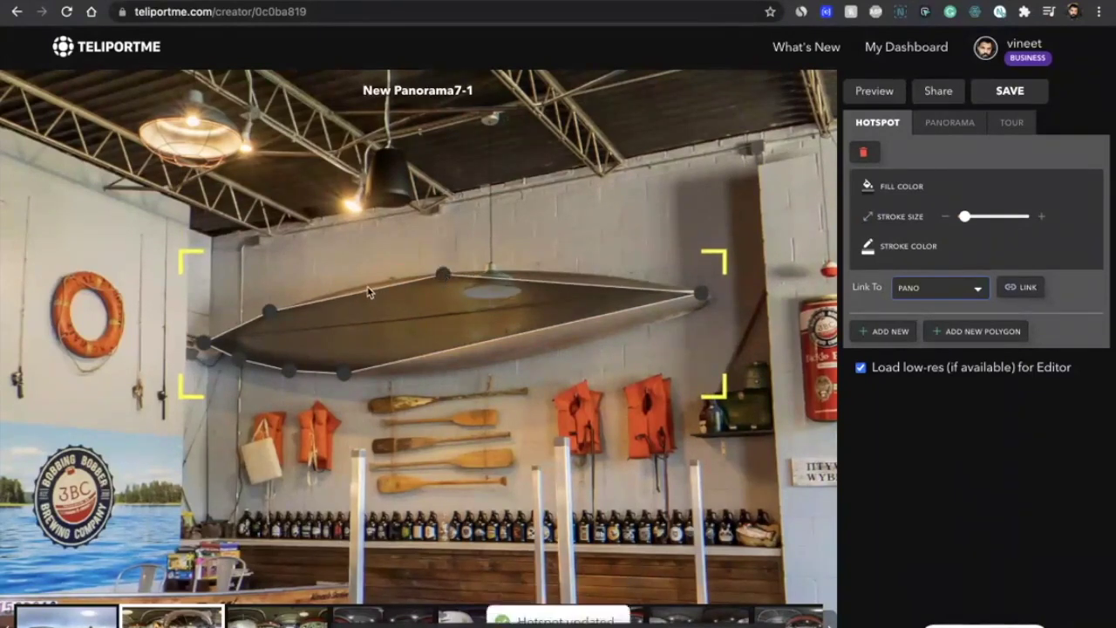
drag(365, 293, 364, 281)
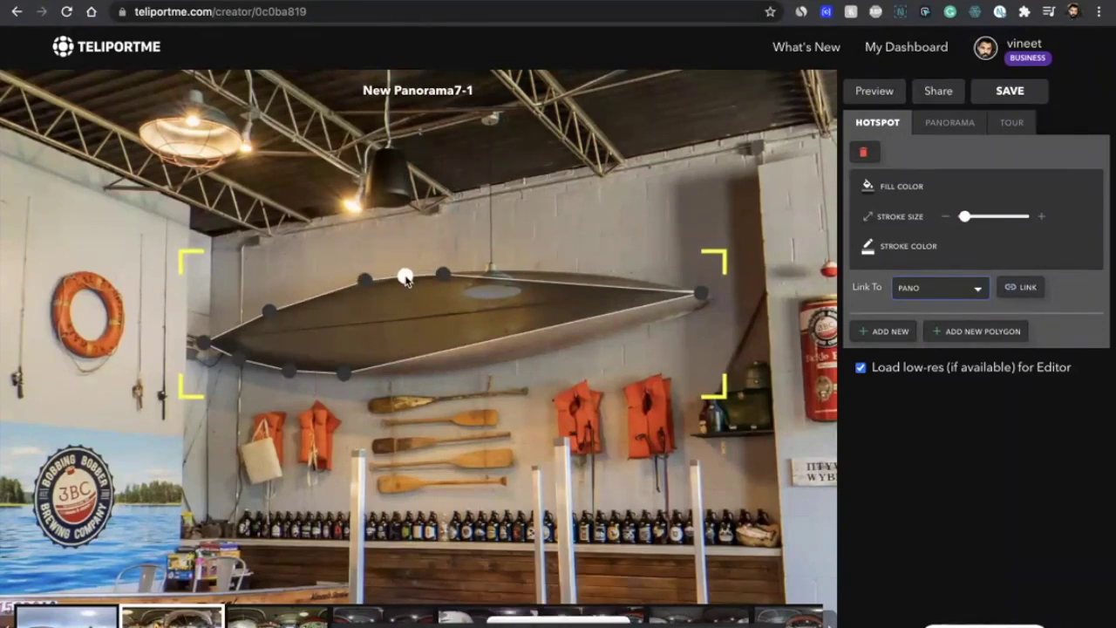
drag(366, 280, 347, 293)
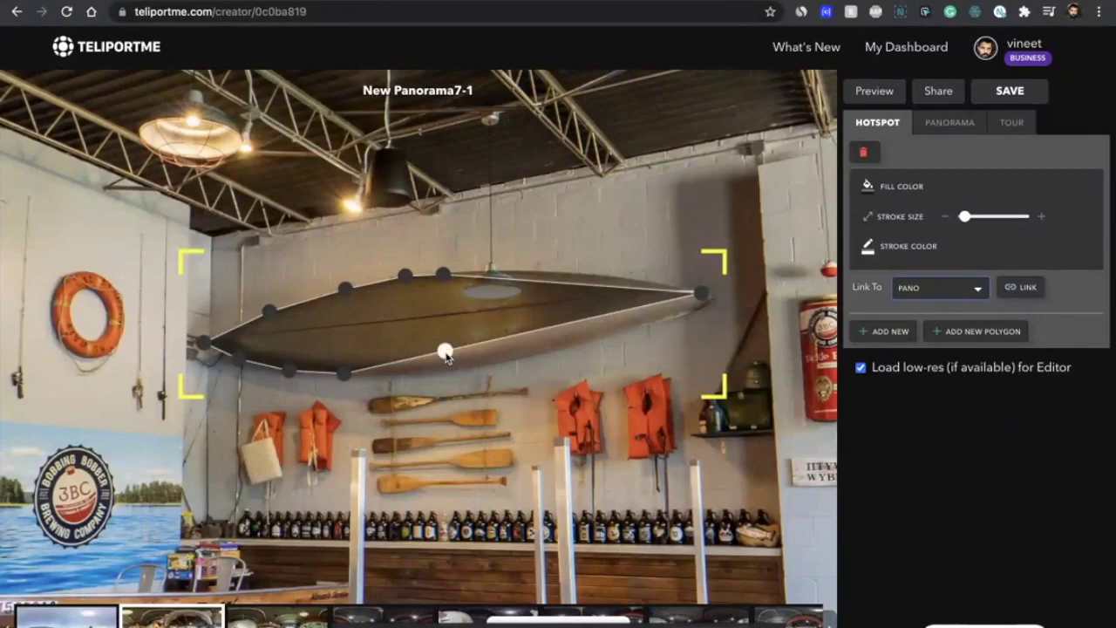
drag(445, 354, 454, 368)
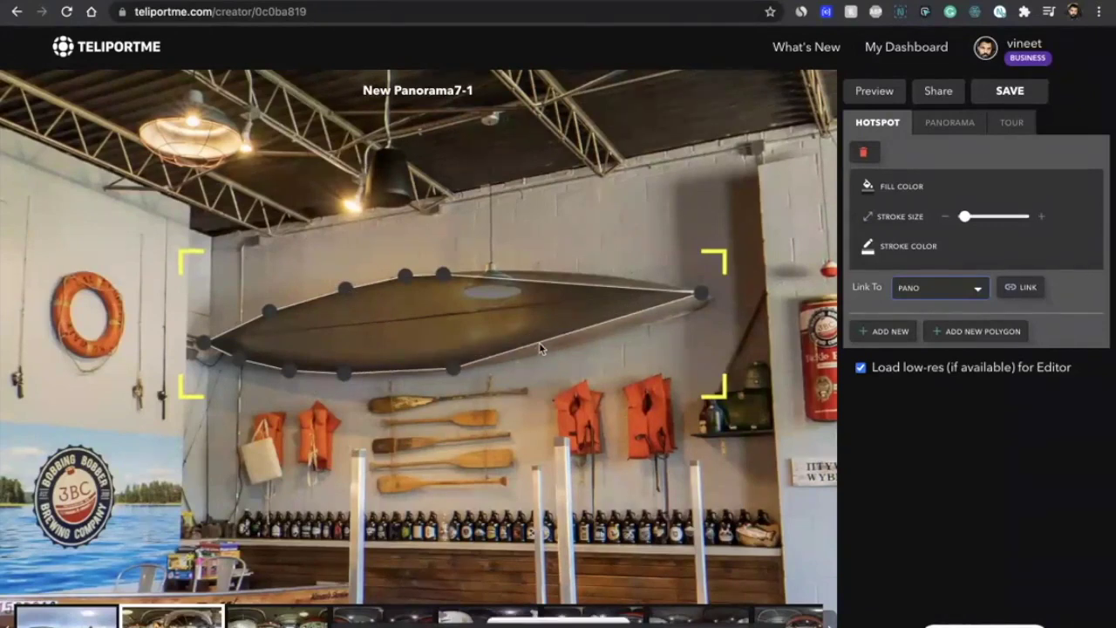
drag(539, 344, 546, 353)
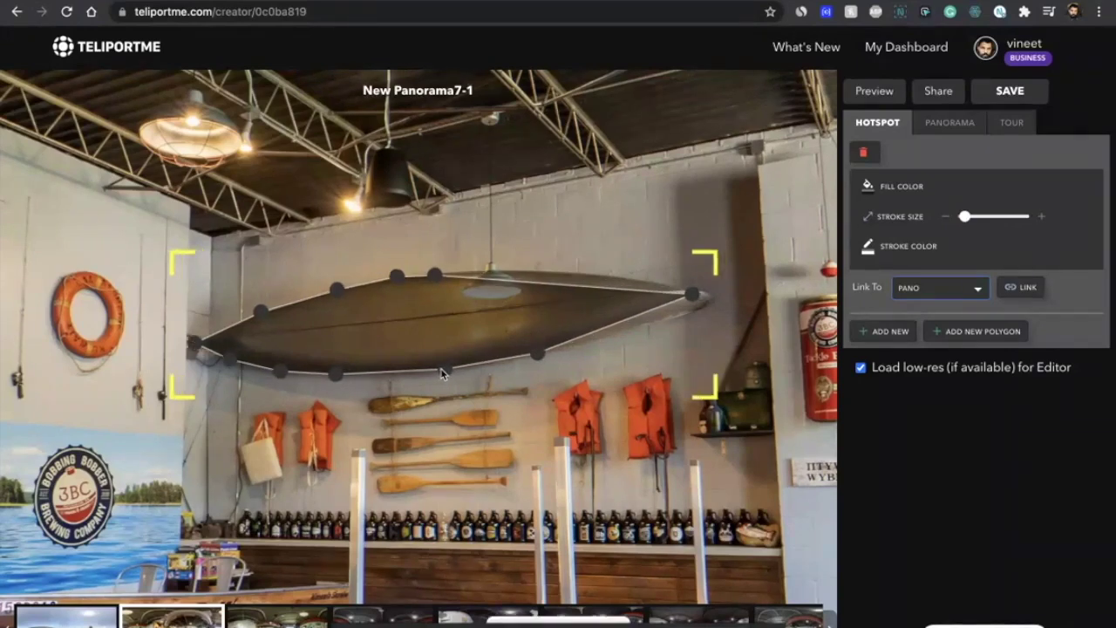
drag(446, 372, 401, 373)
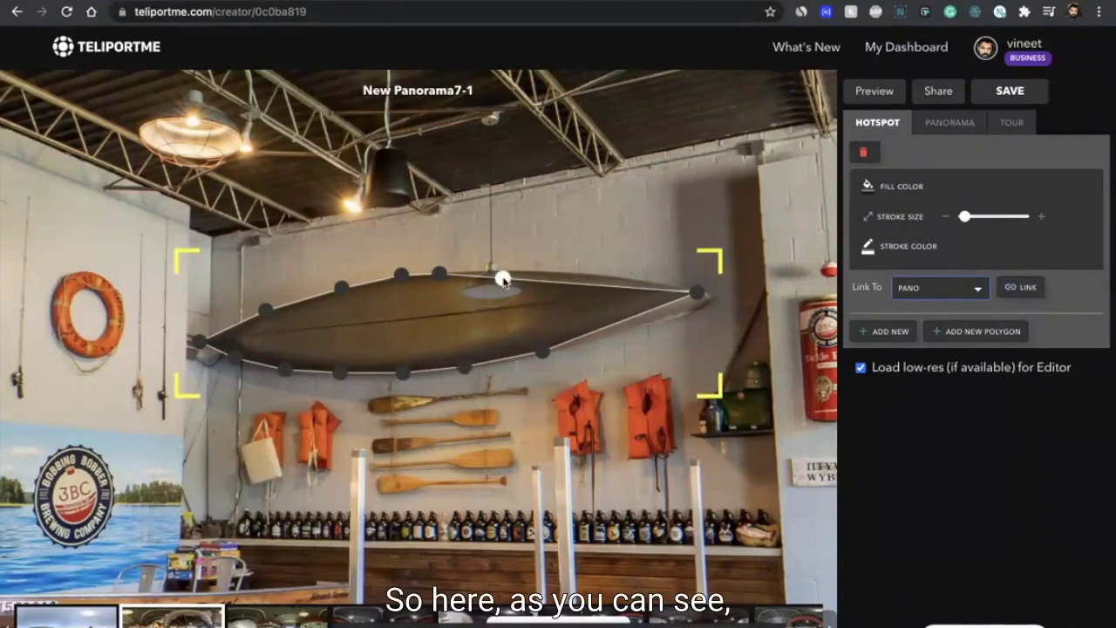
Add top-edge points near the lamp and bend the right edges out to the canoe's pointed tip.
drag(503, 279, 505, 270)
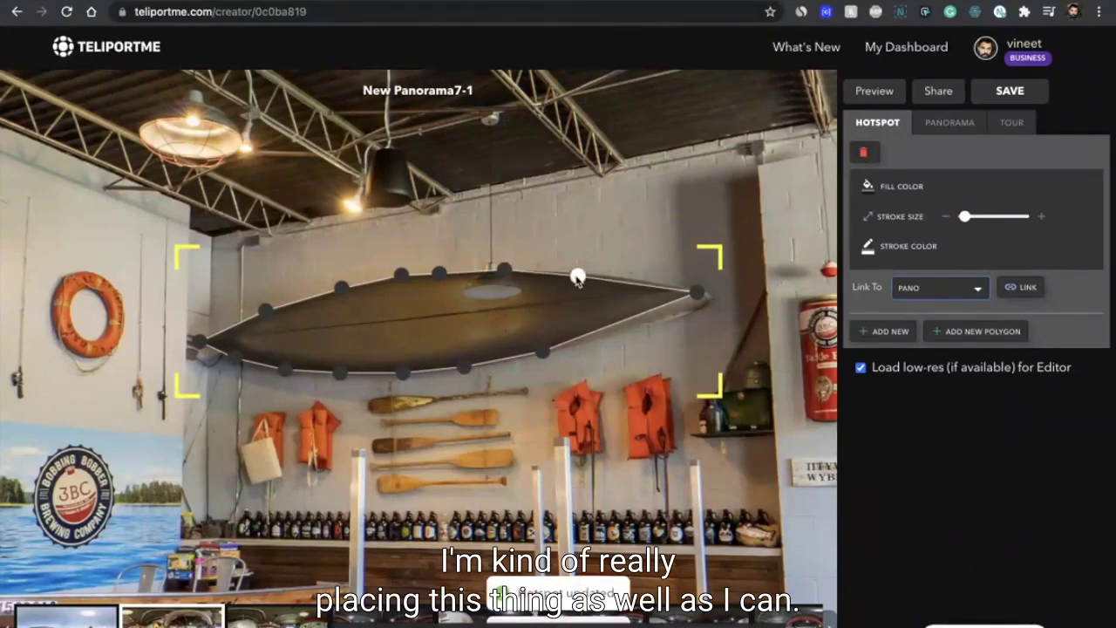
drag(567, 275, 566, 271)
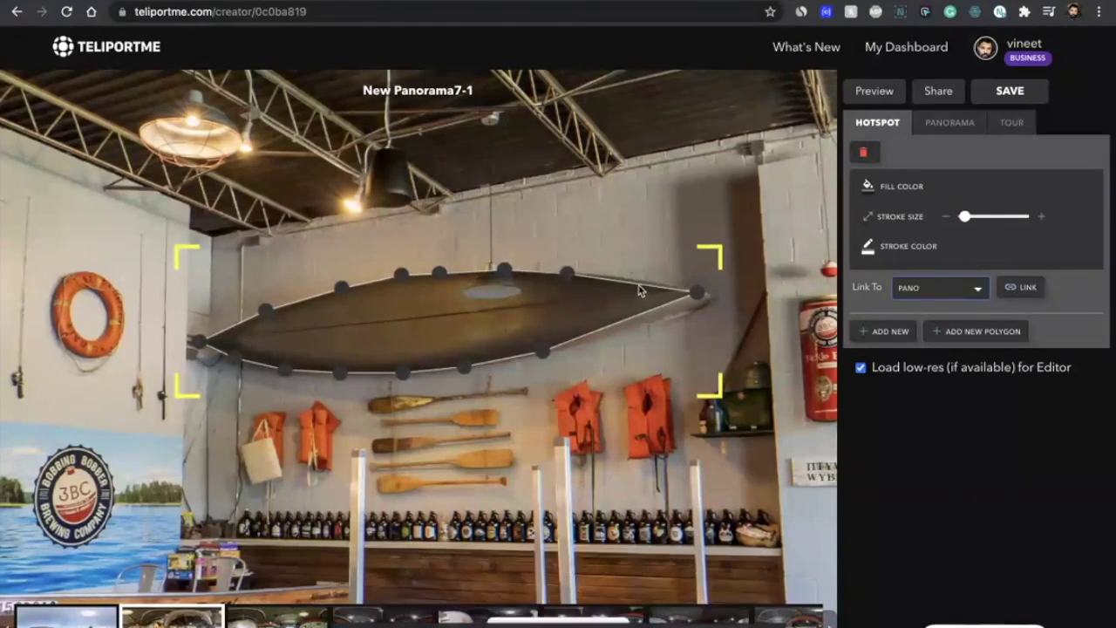
drag(638, 285, 633, 279)
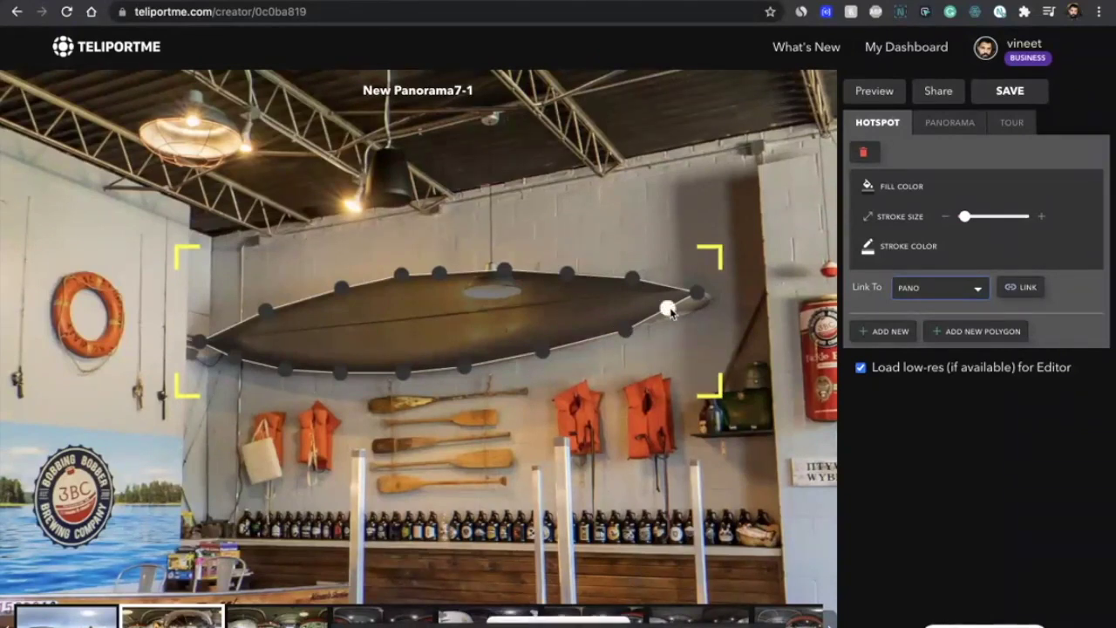
drag(670, 312, 708, 297)
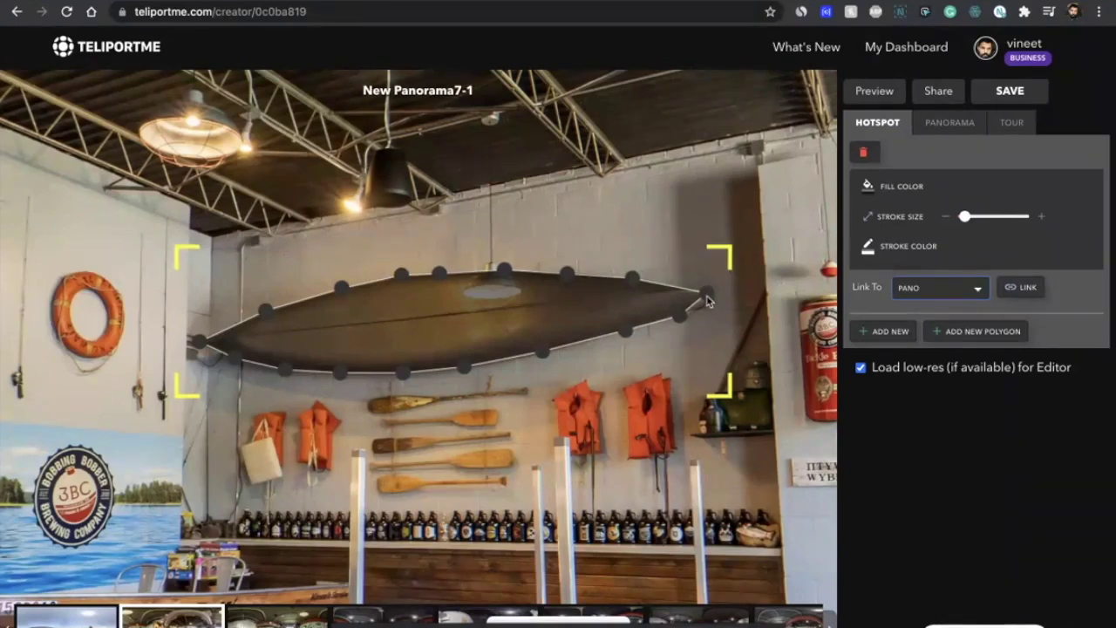
drag(704, 291, 715, 296)
Fill the canoe hotspot with semi-transparent light green.
click(679, 236)
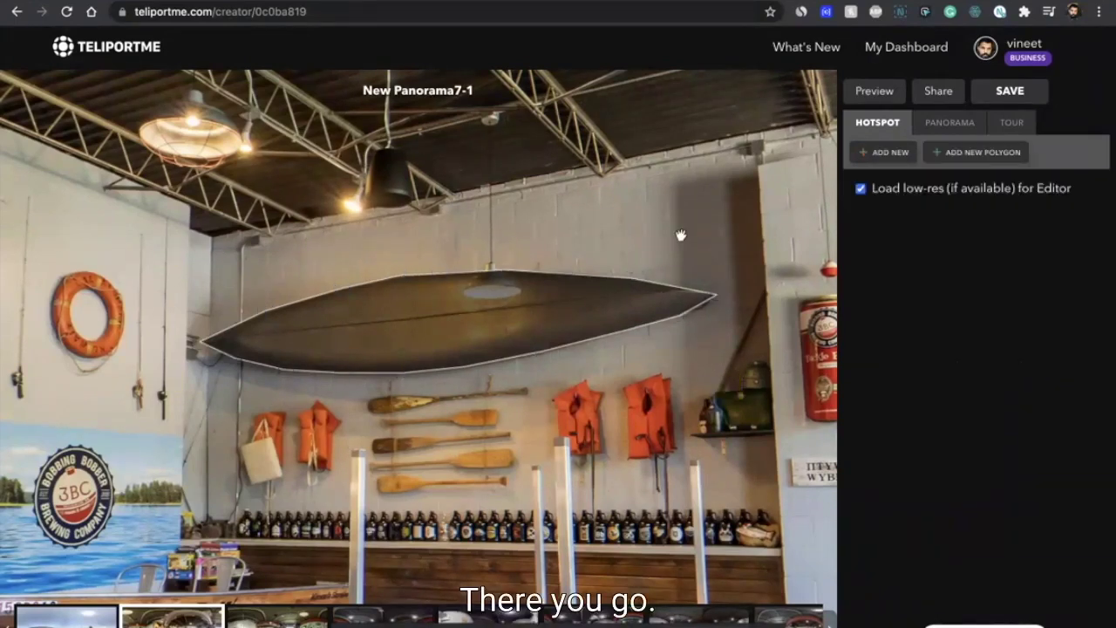
click(573, 318)
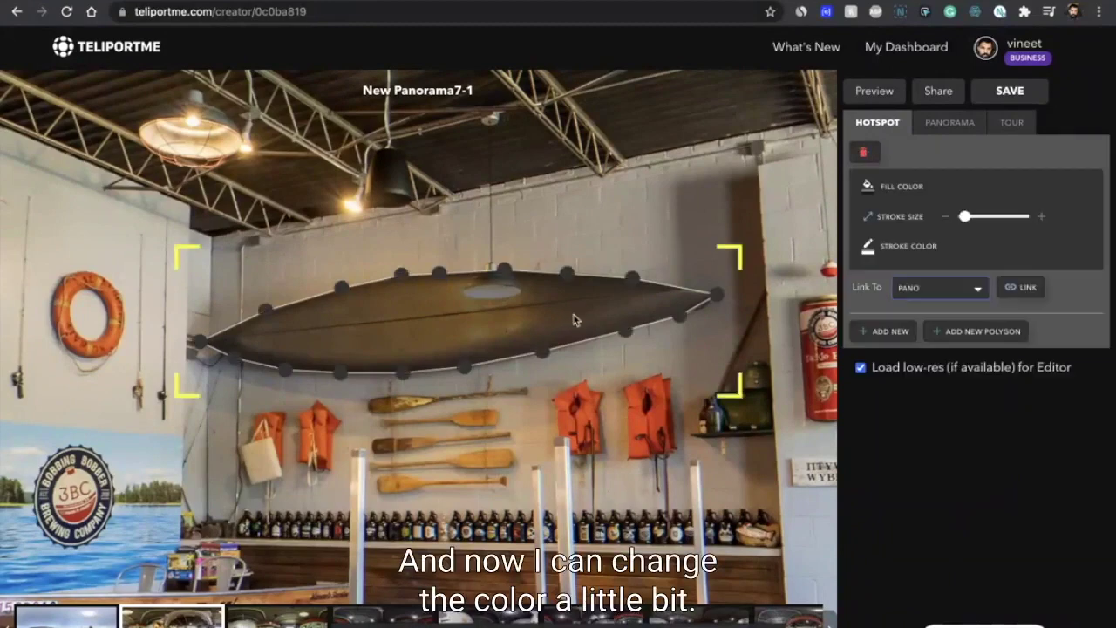
click(868, 187)
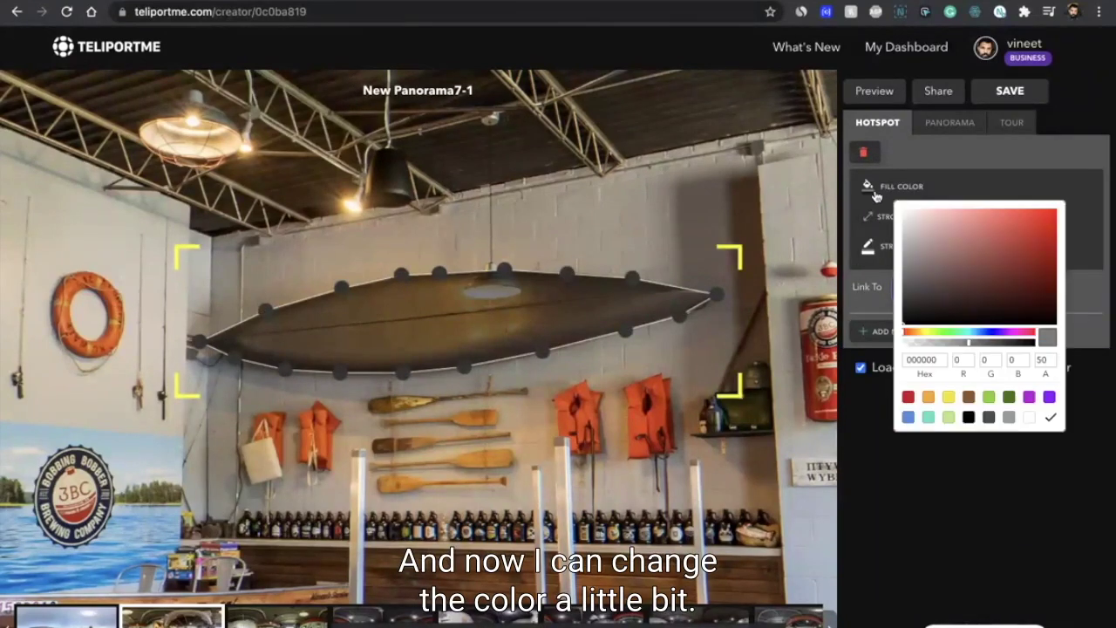
click(988, 398)
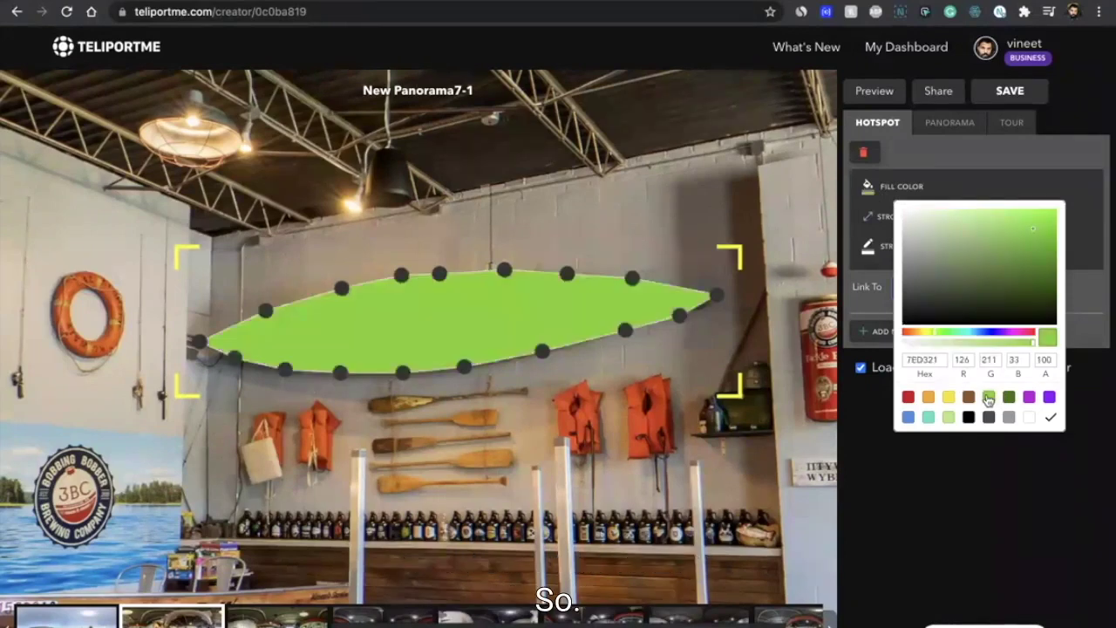
click(998, 342)
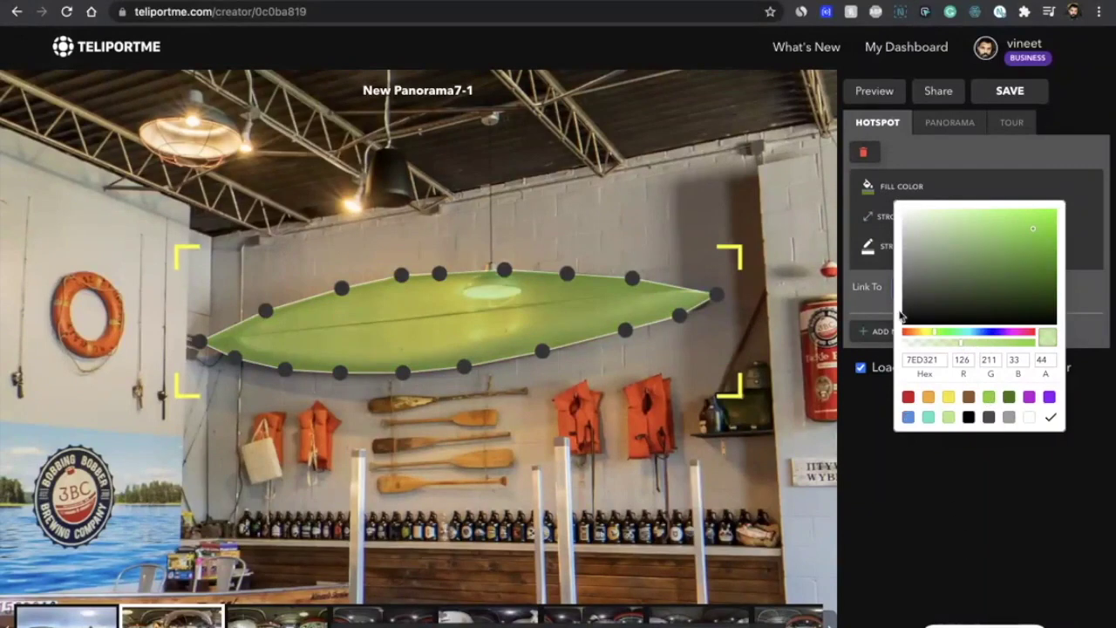
click(1051, 417)
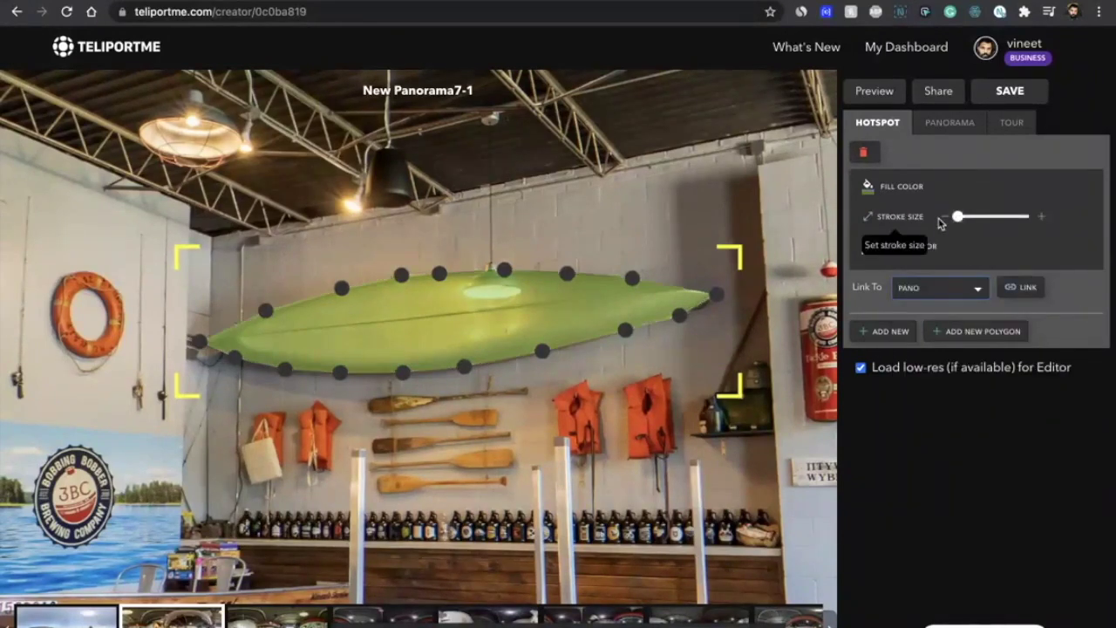
click(718, 415)
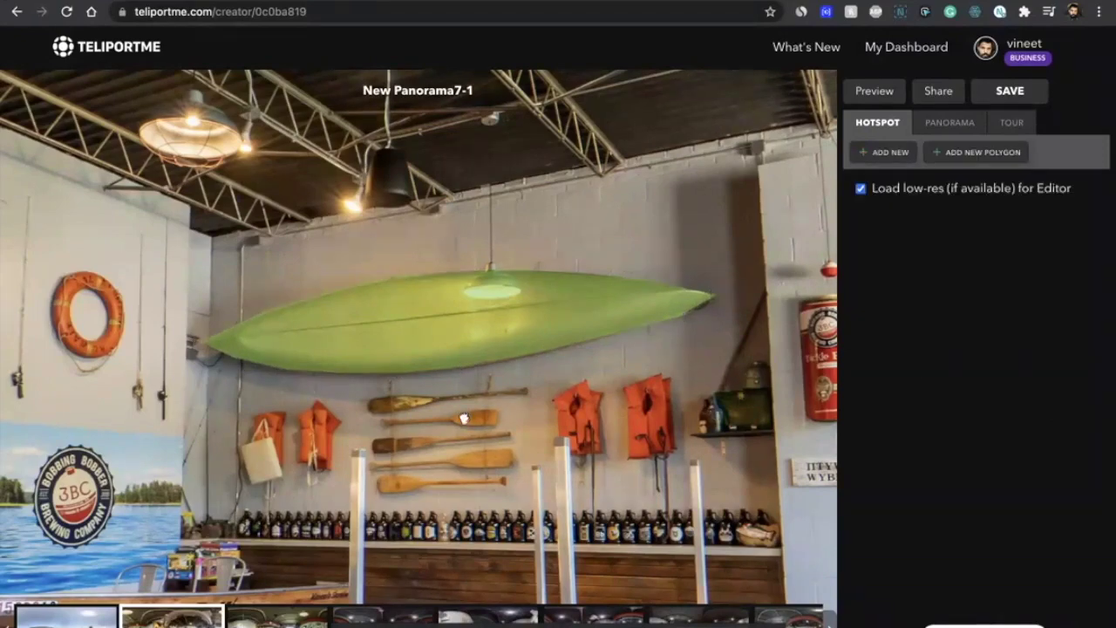
drag(463, 419, 491, 259)
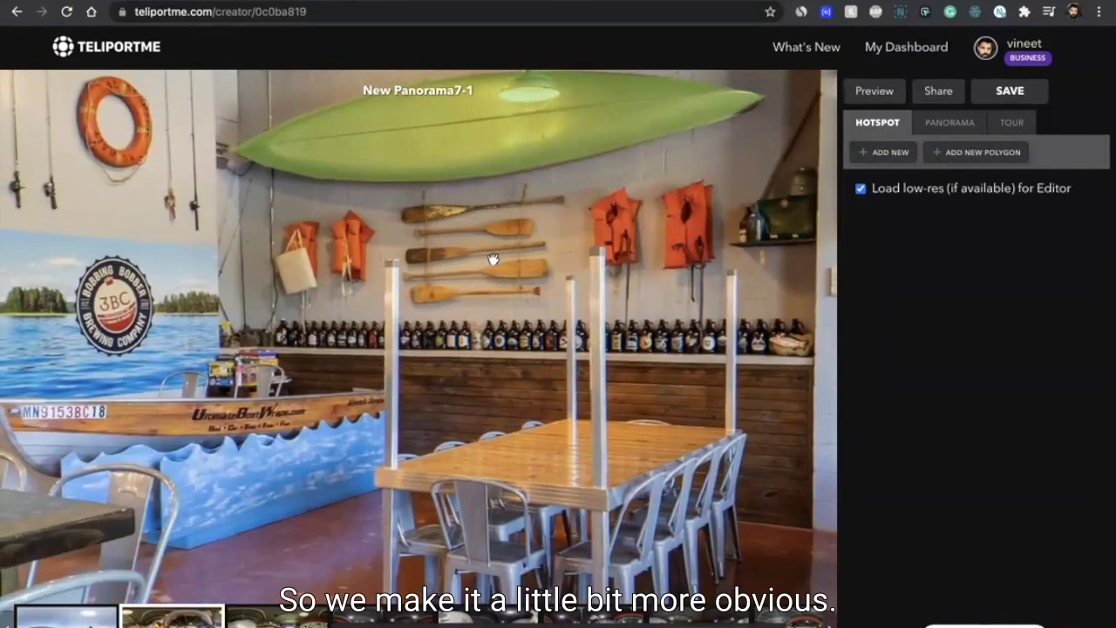
Change the canoe hotspot's fill to semi-transparent yellow.
click(539, 151)
click(868, 187)
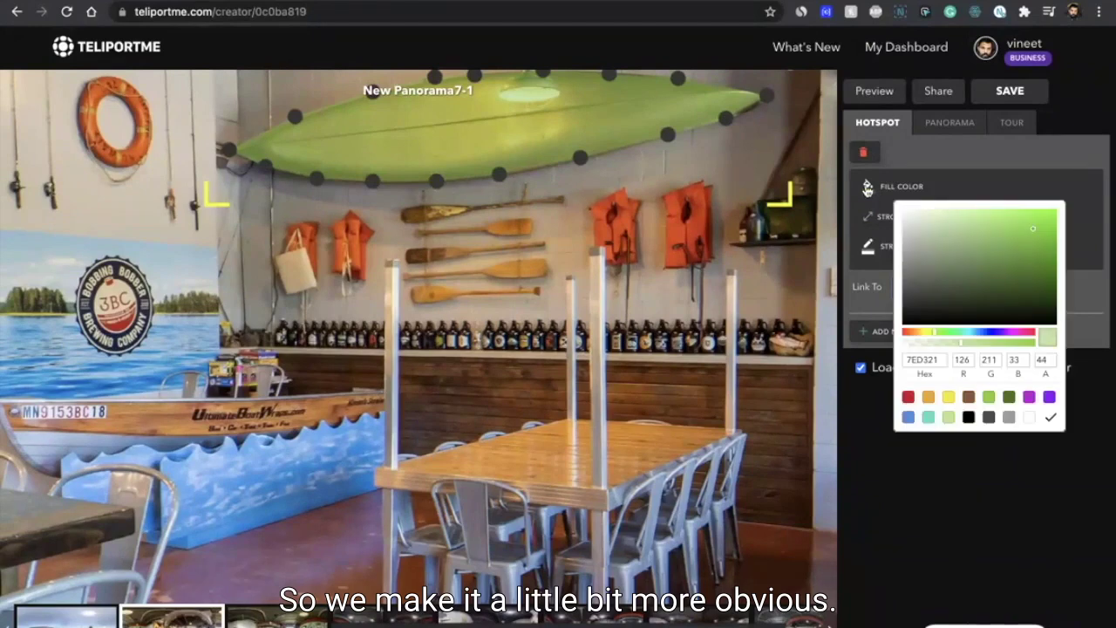
click(949, 397)
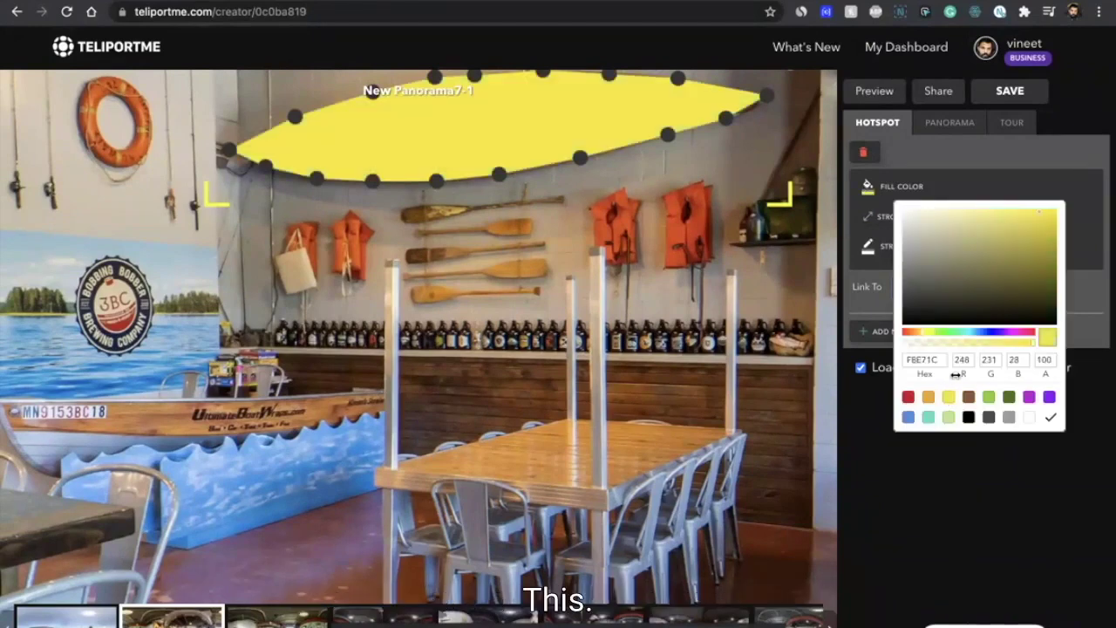
click(968, 345)
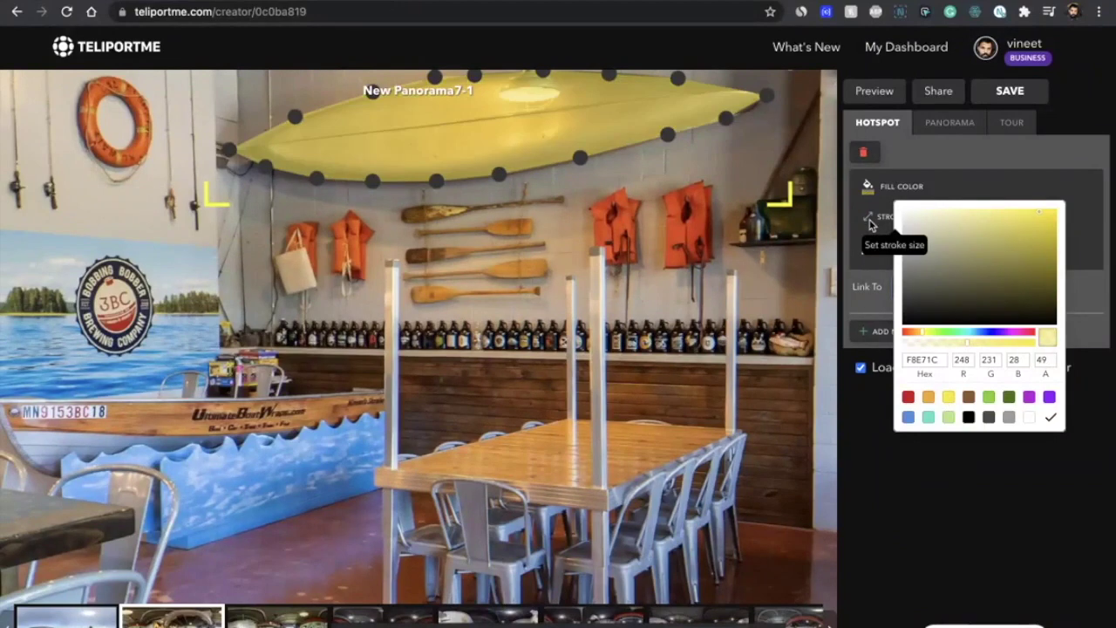
click(1050, 417)
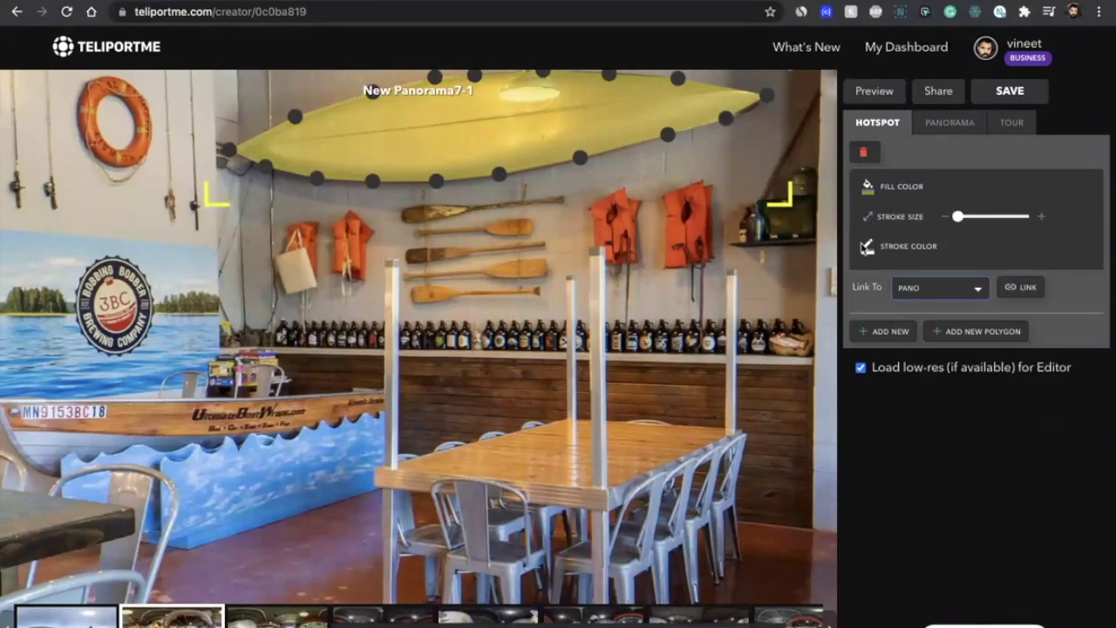
Give the canoe hotspot a red (D0021B) outline with stroke size 2.
click(868, 248)
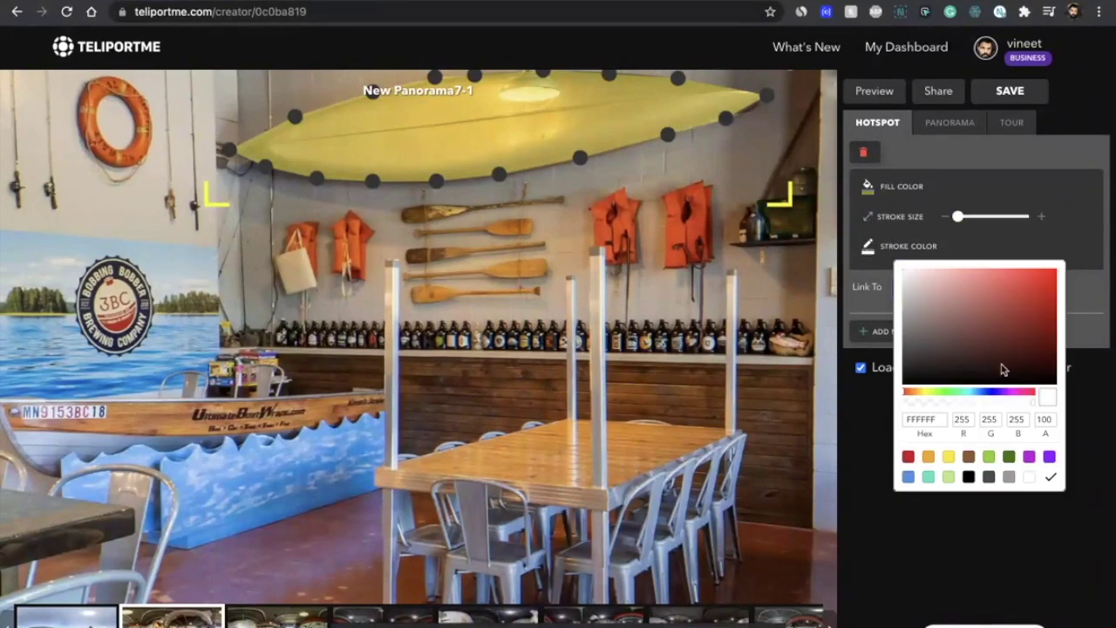
click(908, 457)
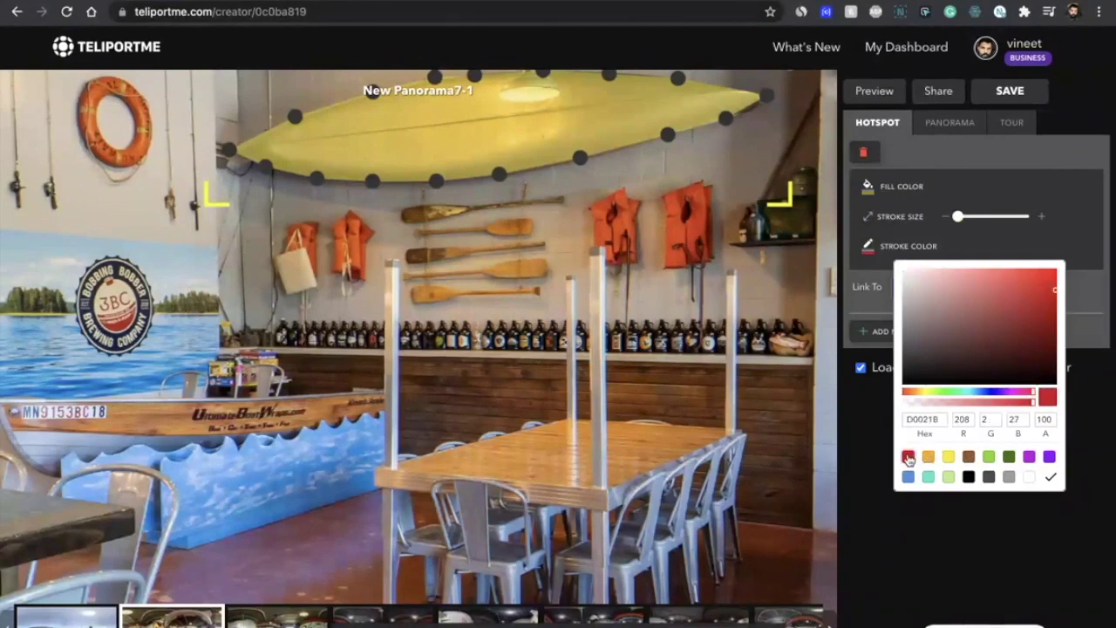
click(1050, 477)
drag(958, 216, 972, 216)
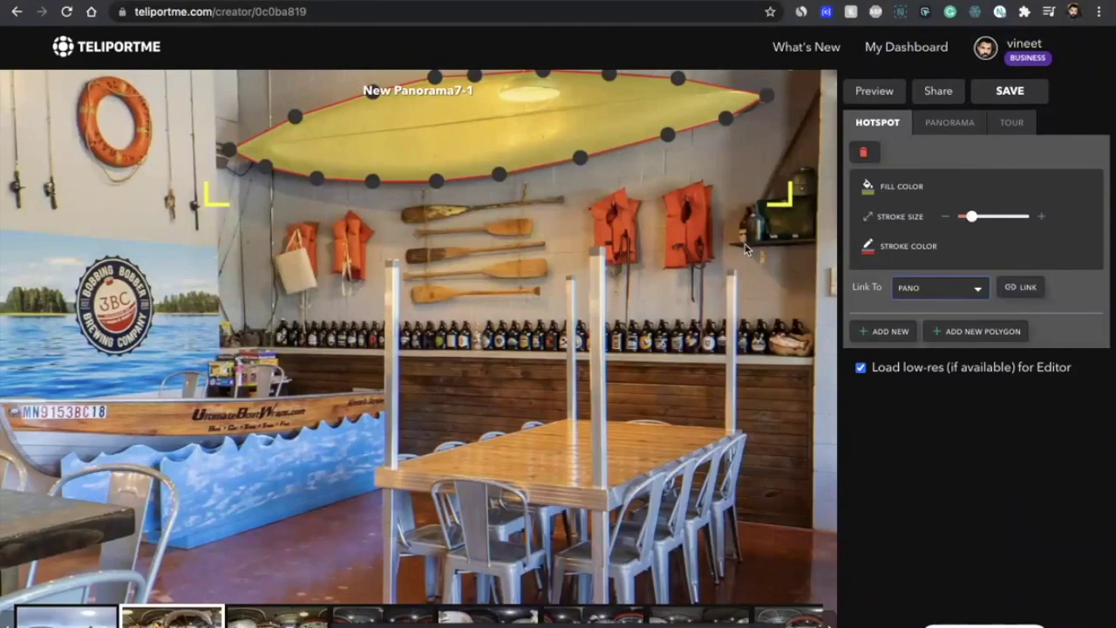
click(740, 207)
click(739, 207)
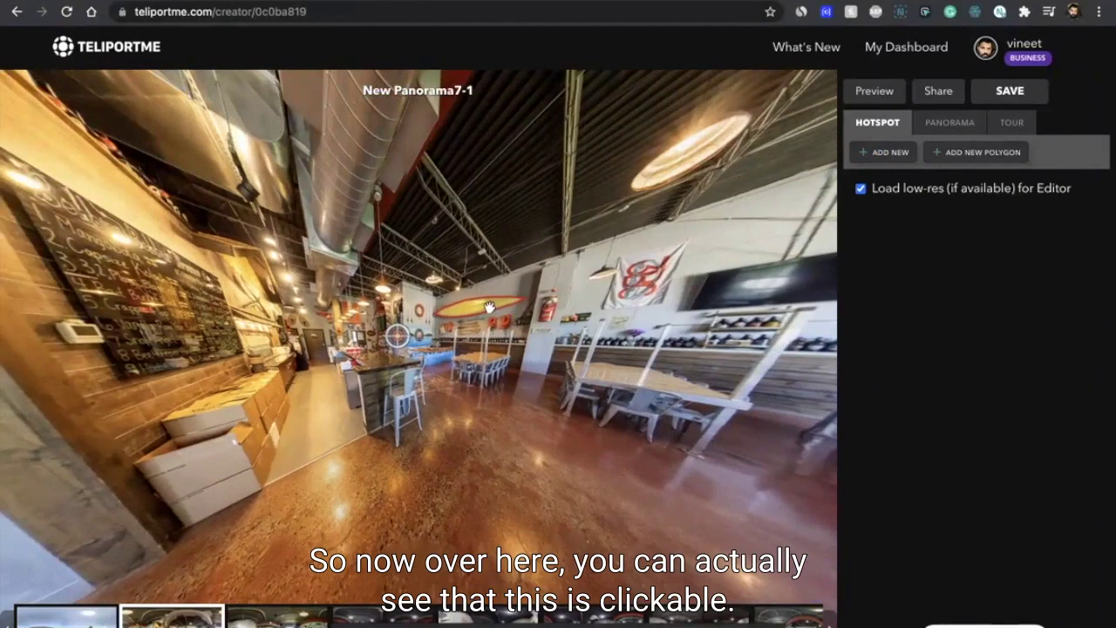
Drag one corner of the kayak polygon hotspot slightly lower to adjust its shape.
click(491, 307)
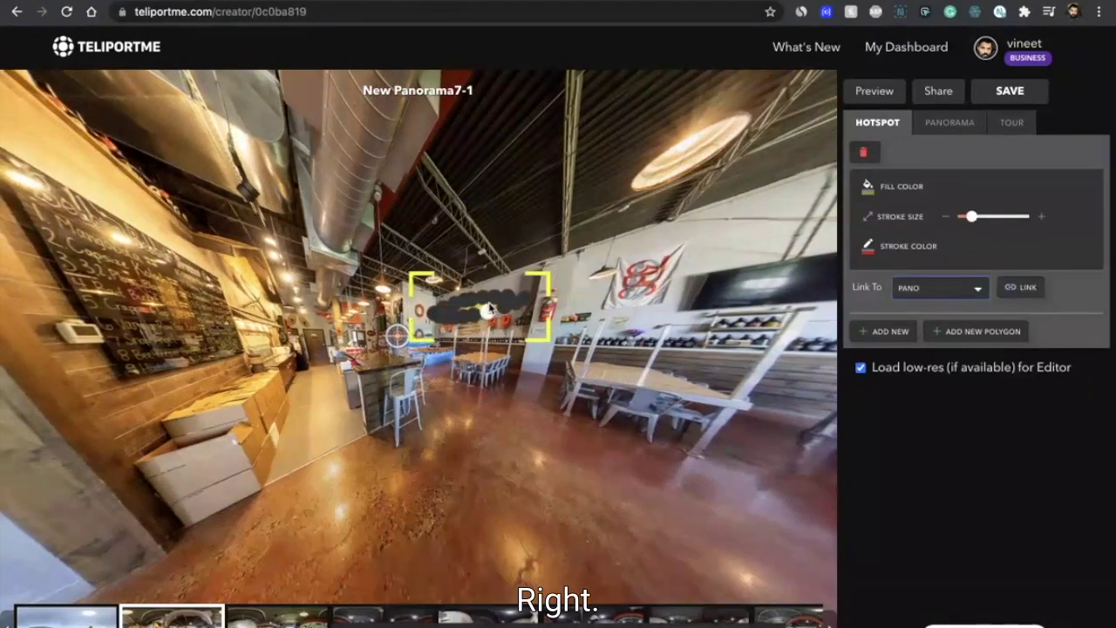
mouse_move(491, 307)
mouse_down()
mouse_move(567, 428)
mouse_move(495, 321)
mouse_up()
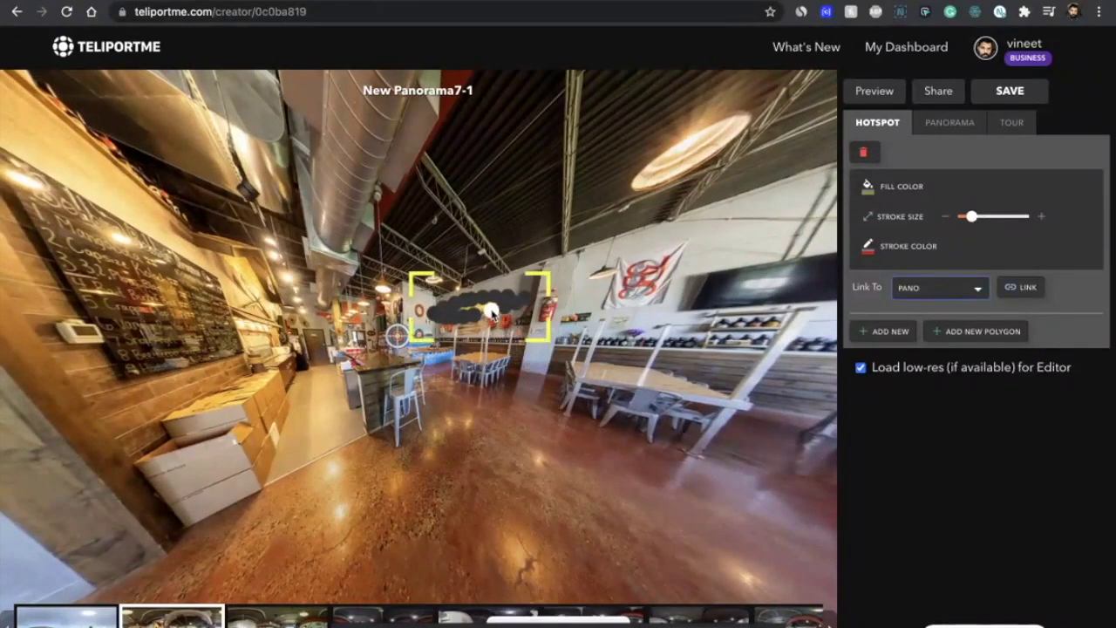
click(555, 413)
Change the kayak hotspot's Link To setting from panorama to URL.
click(473, 307)
click(949, 293)
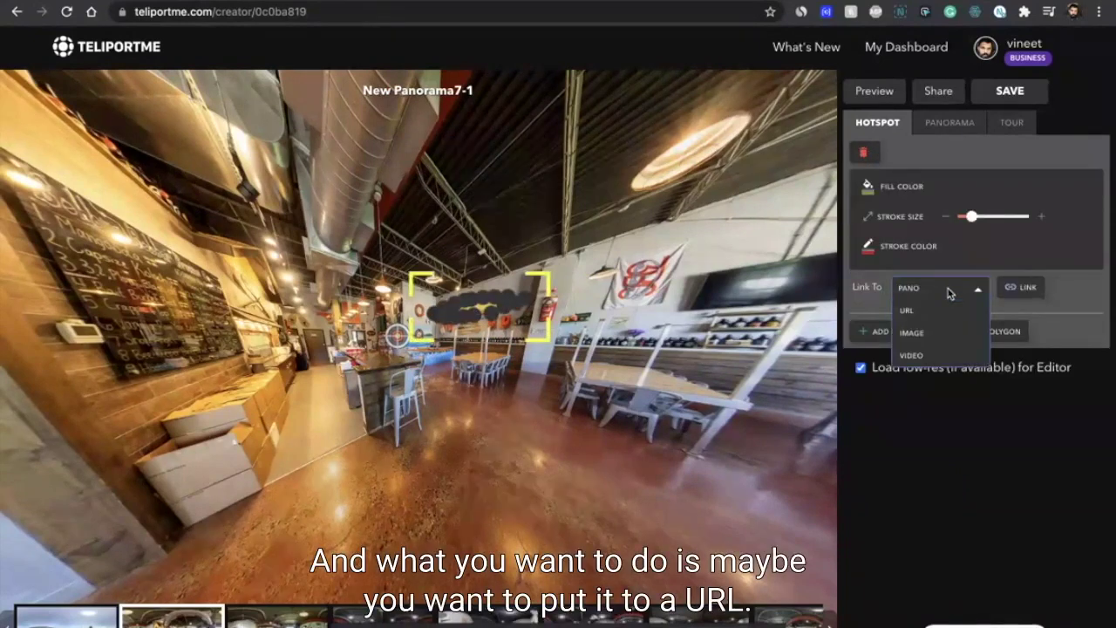
click(911, 309)
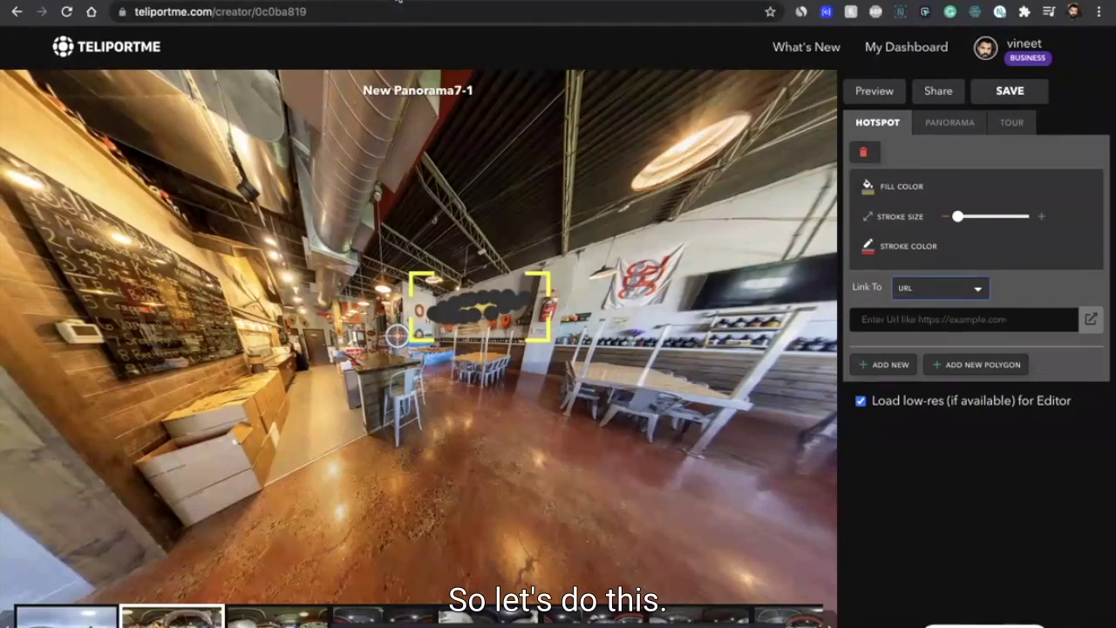
Search Google for 'kayak store' in a new tab and scroll down to the website results.
click(397, 2)
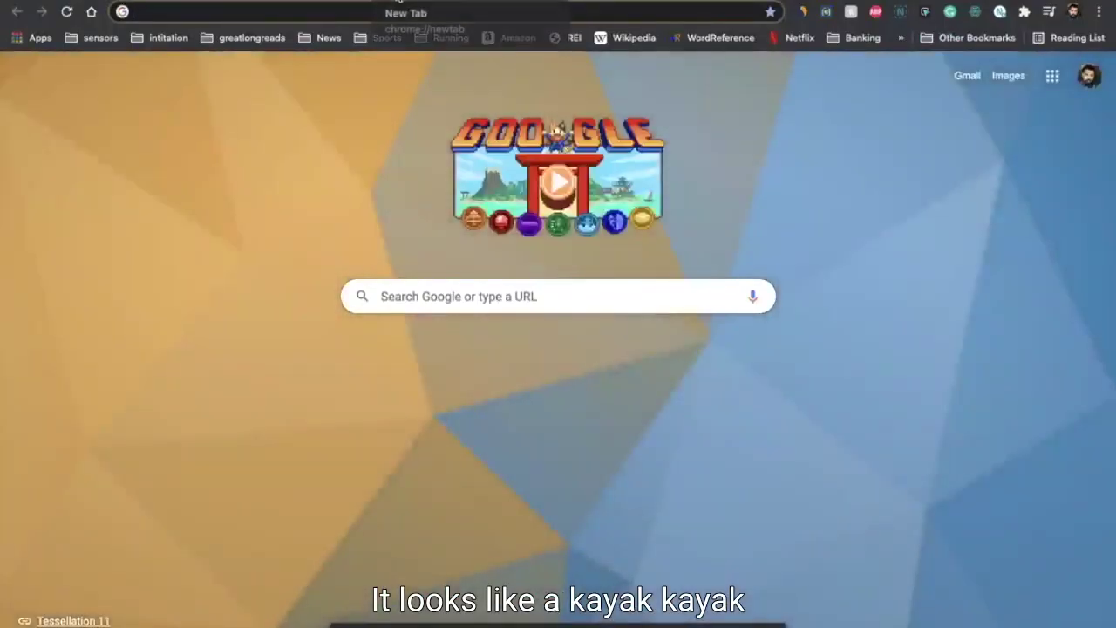
text(kayak )
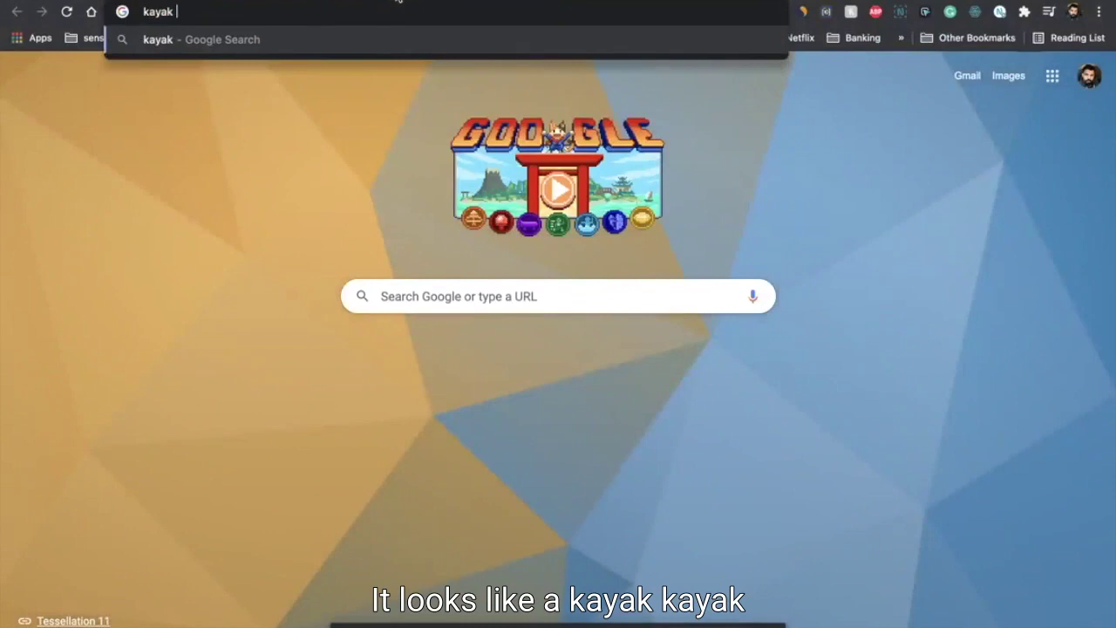
text(sore)
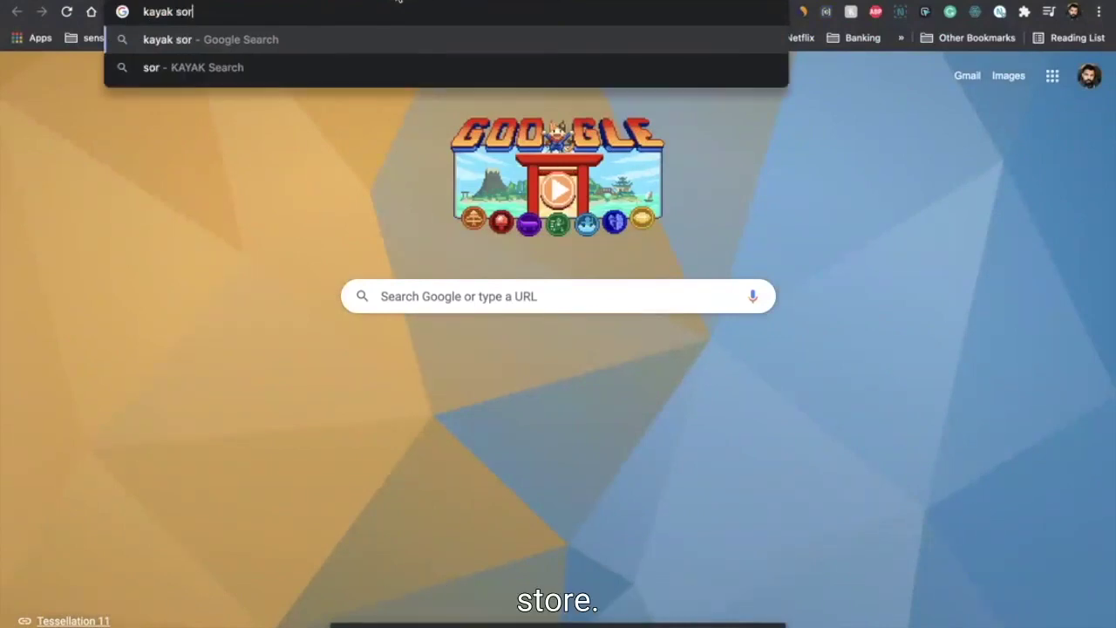
key(BackSpace)
key(BackSpace)
key(BackSpace)
text(tore)
key(Return)
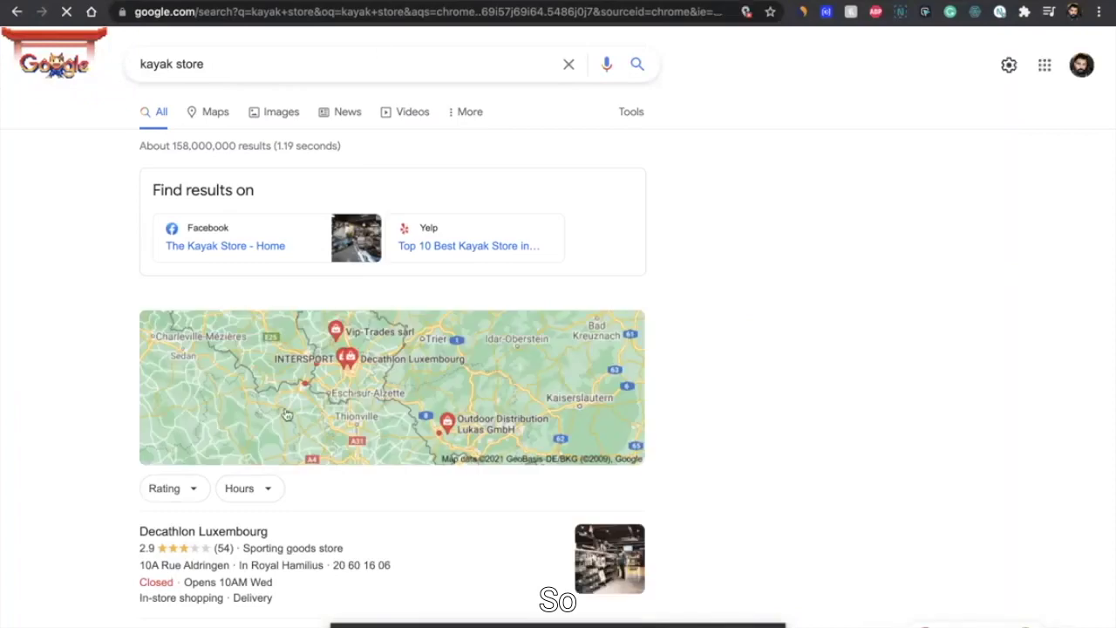
scroll(287, 413, down, 8)
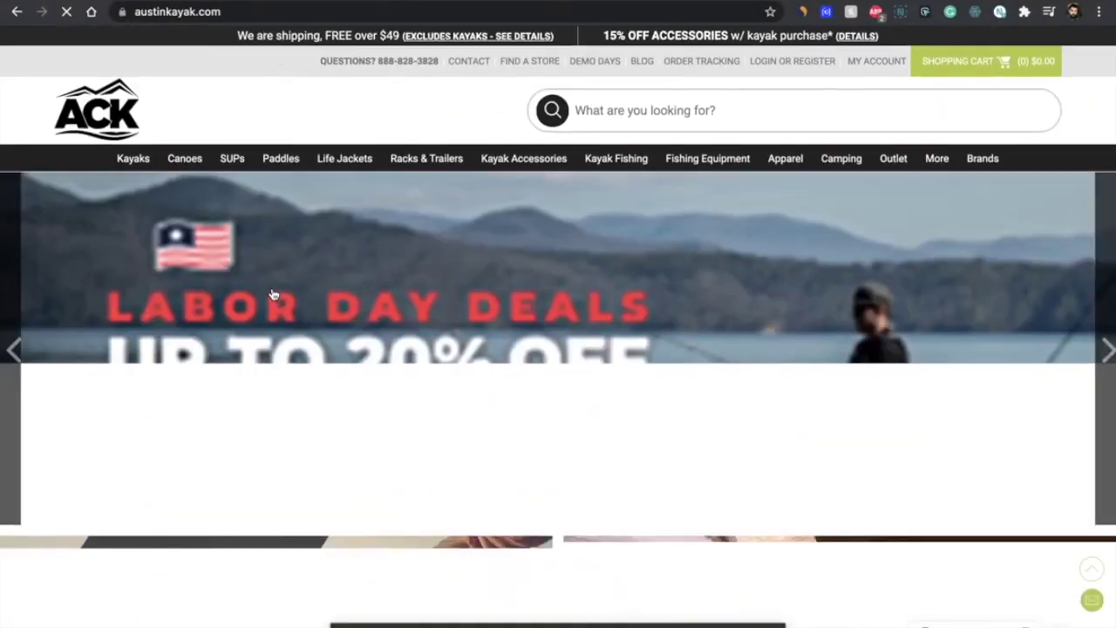
Open the Feelfree Lure 13.5 V2 Fishing Kayak 2021 page under Fishing Kayaks and copy its URL.
scroll(272, 294, down, 5)
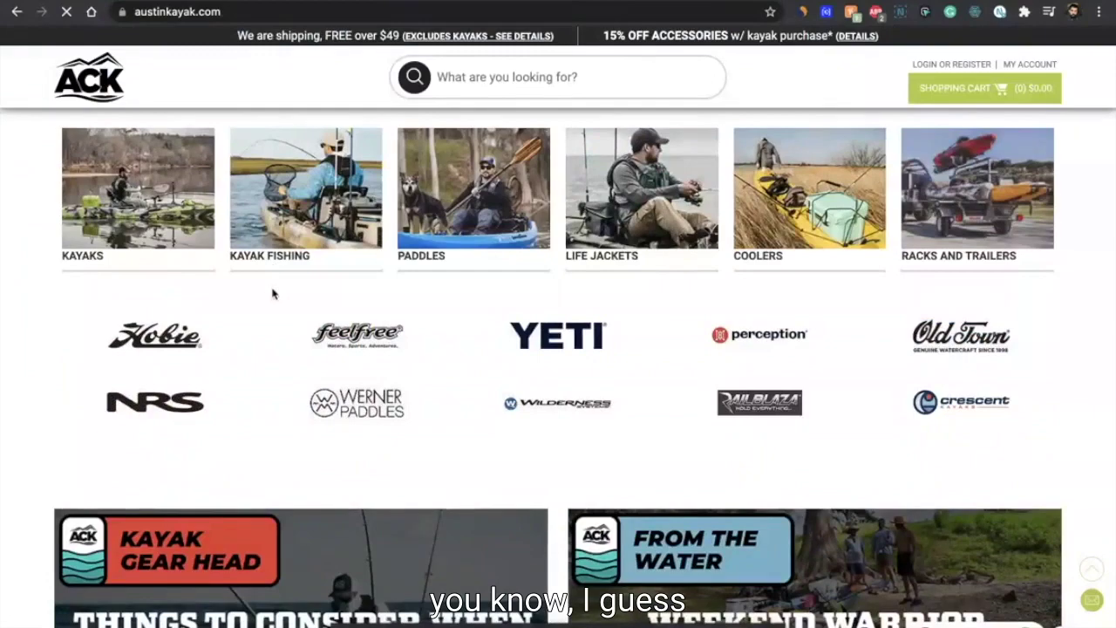
scroll(272, 294, down, 5)
scroll(272, 294, up, 10)
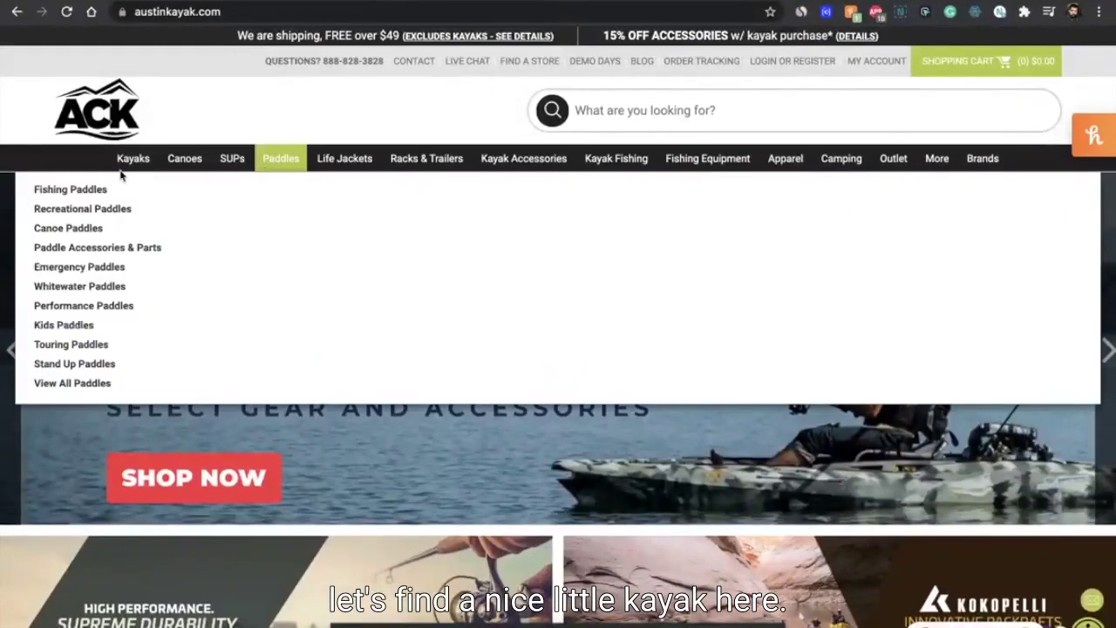
mouse_move(133, 160)
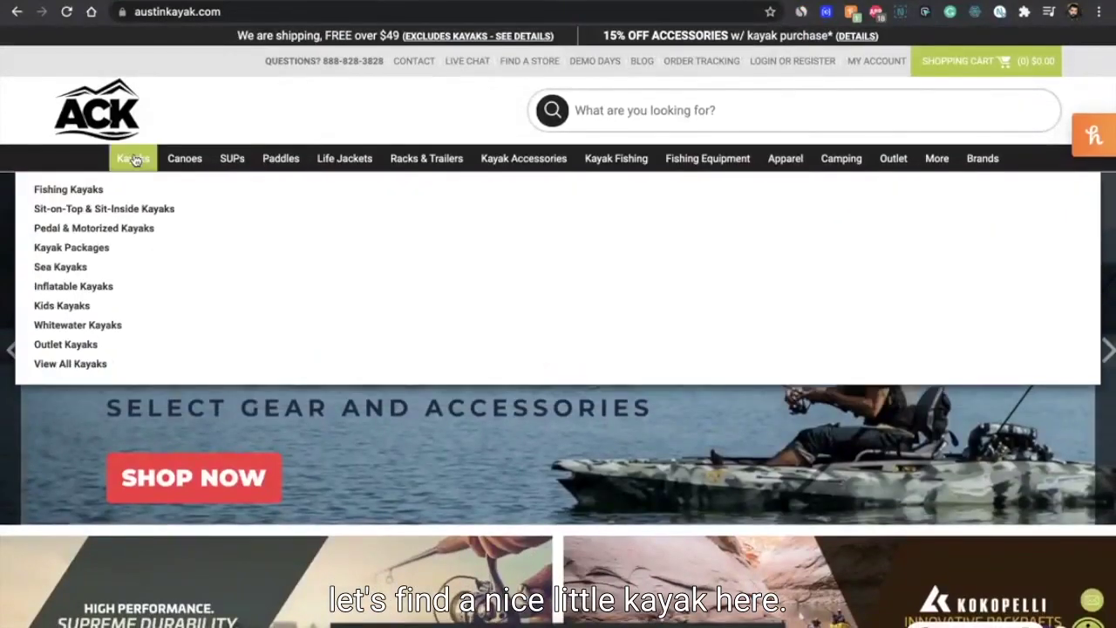
click(77, 190)
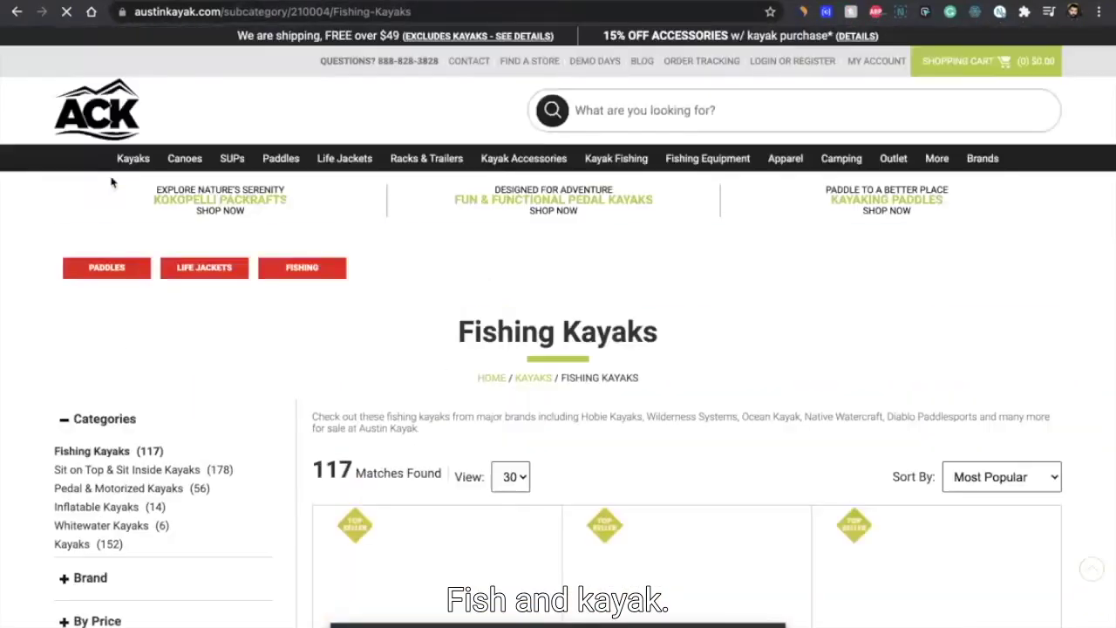
scroll(449, 369, down, 10)
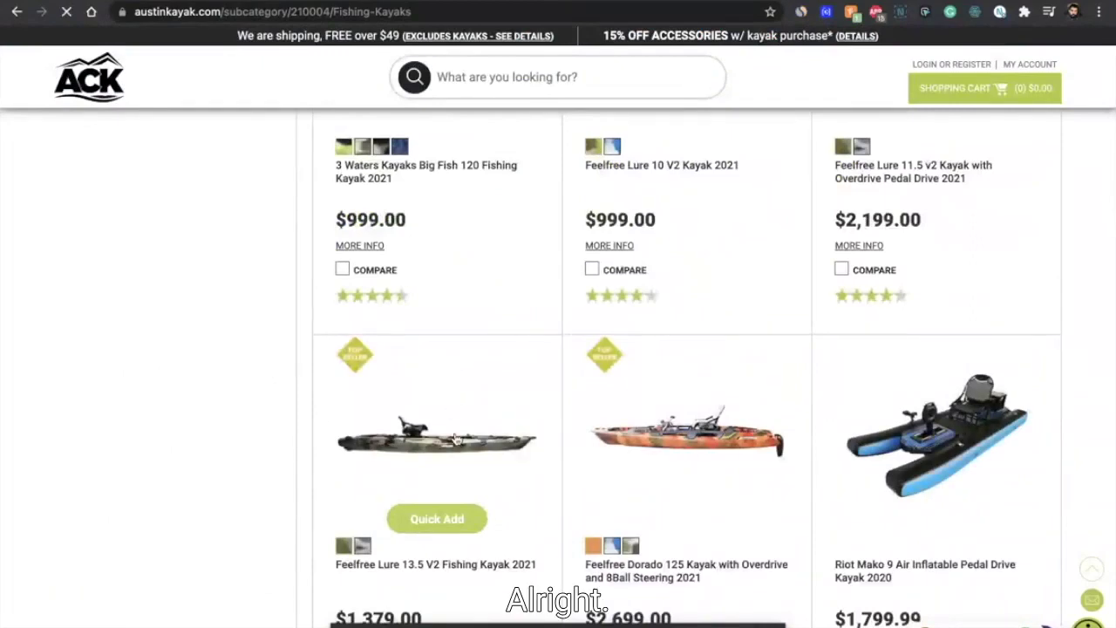
click(331, 12)
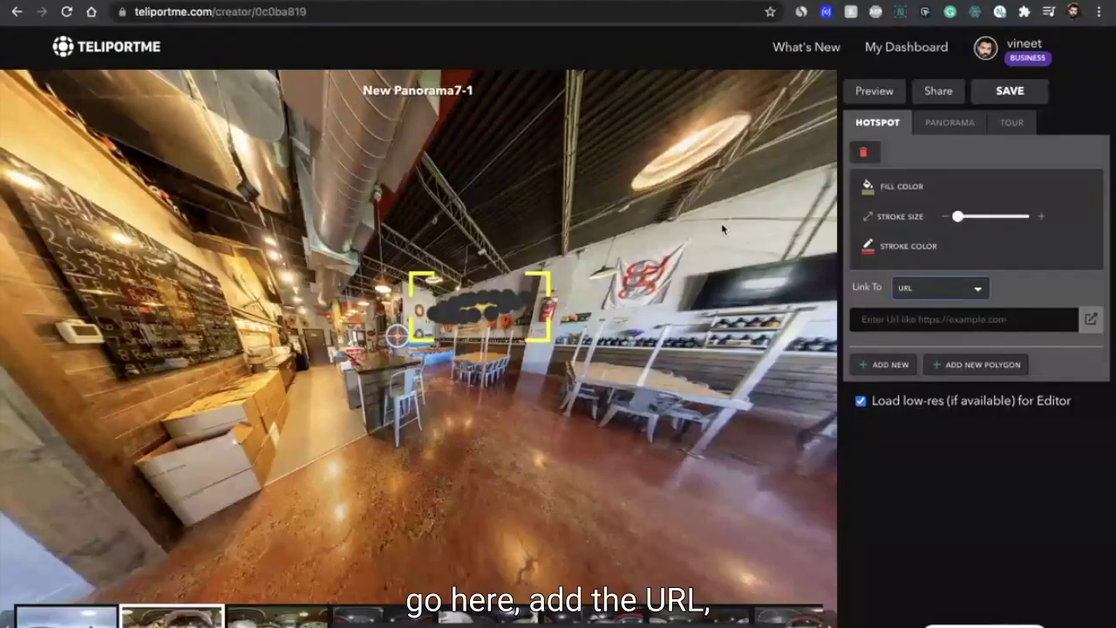
Paste the Feelfree Lure product URL as the hotspot link, save, and view the published tour.
click(933, 320)
key(ctrl+v)
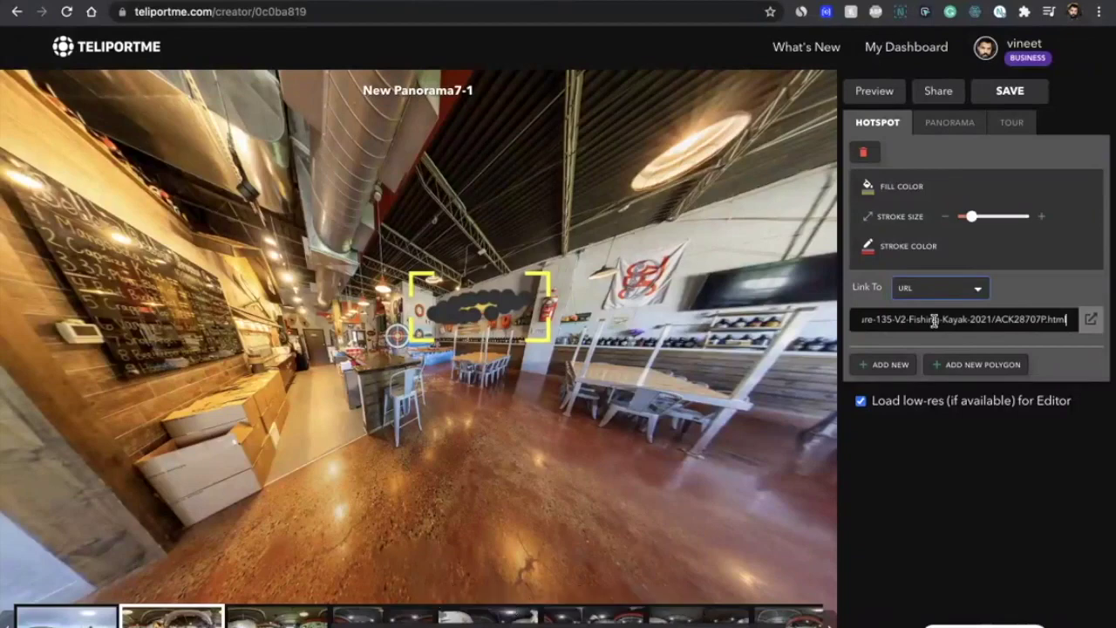
click(1005, 92)
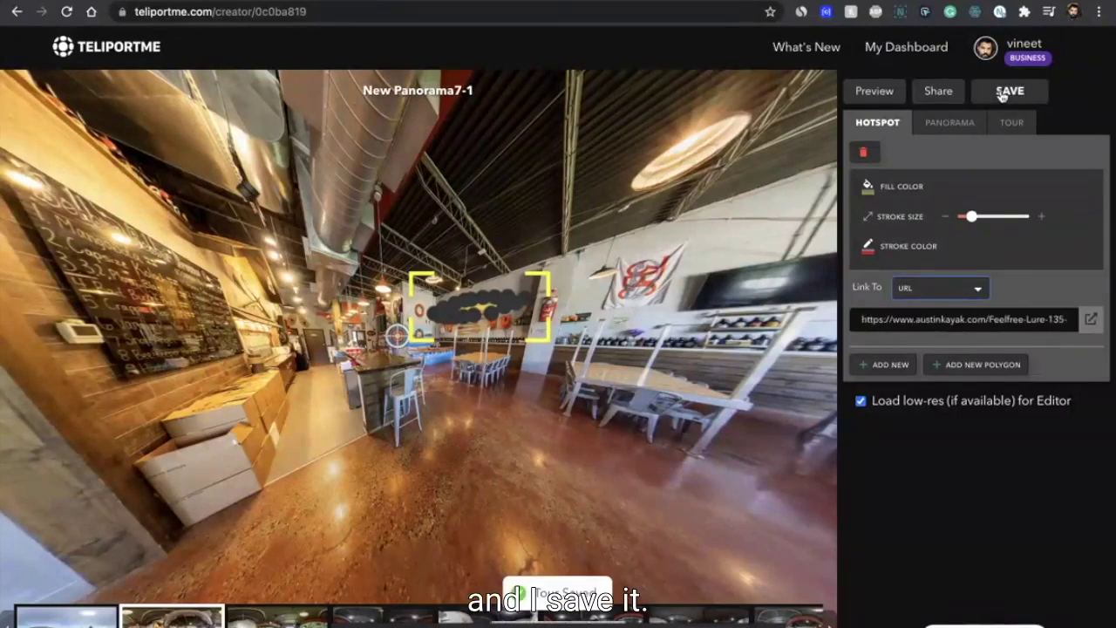
key(ctrl+Tab)
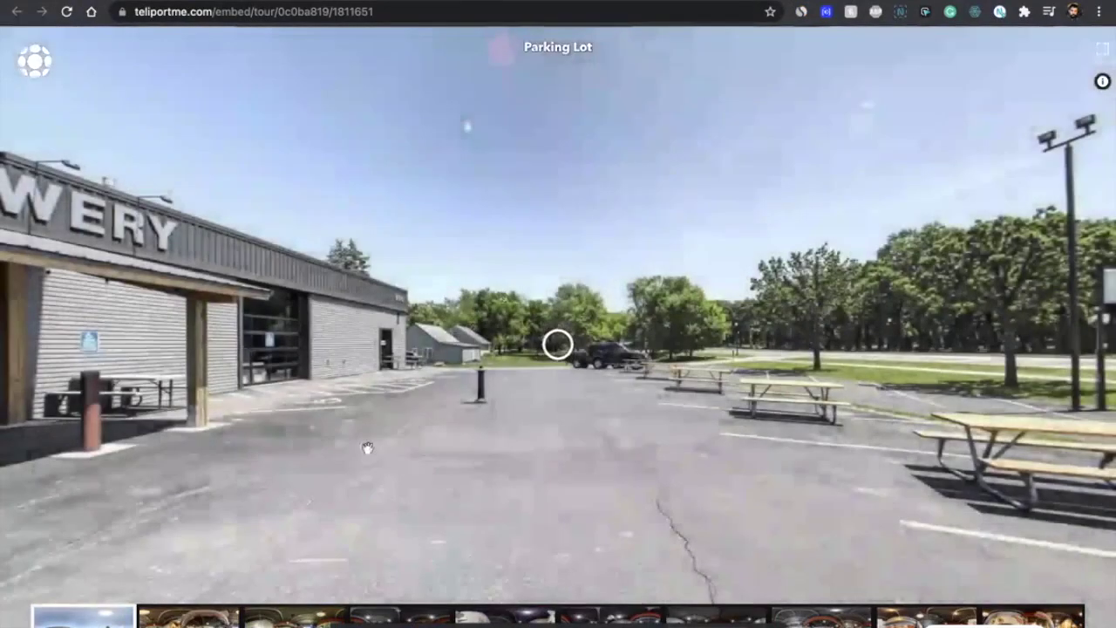
Return through the tour scenes to New Panorama7-1 and follow the canoe hotspot to the product page.
click(314, 620)
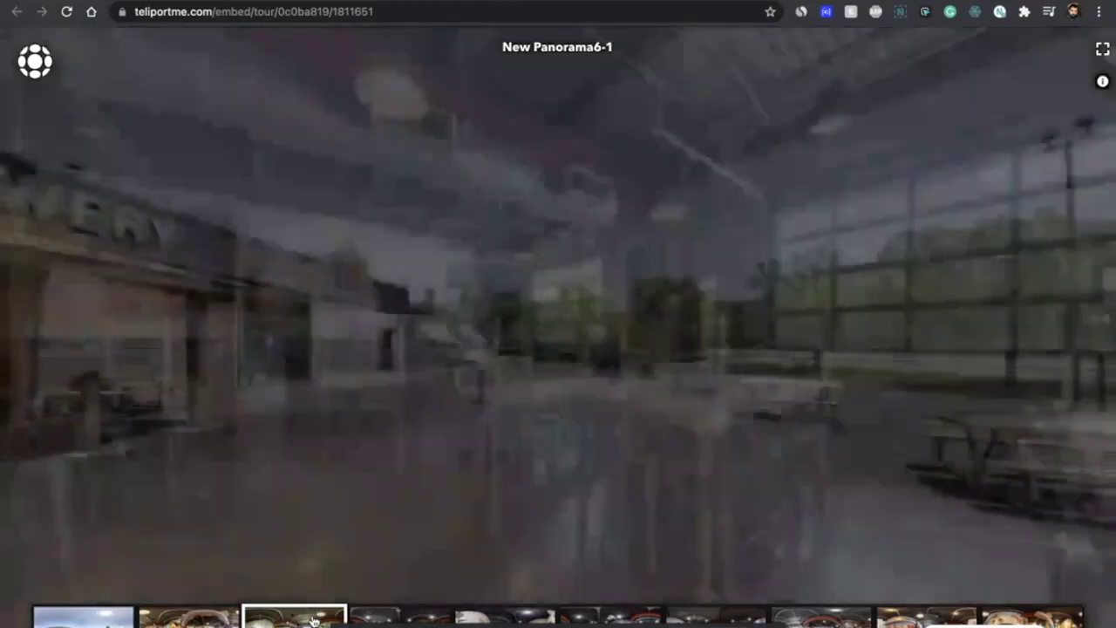
click(395, 619)
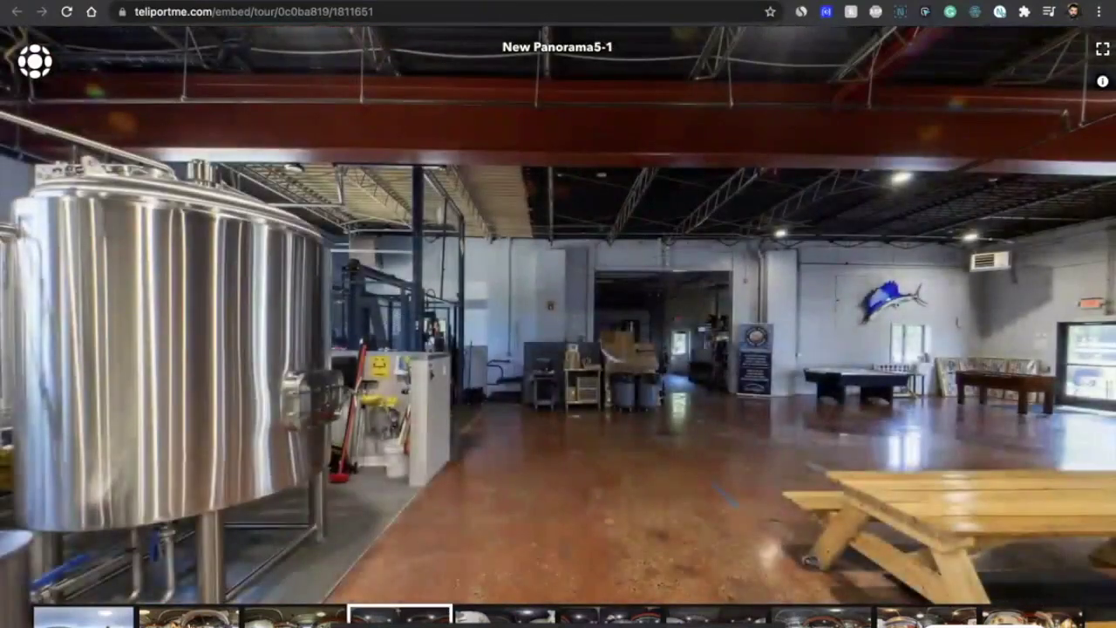
click(189, 620)
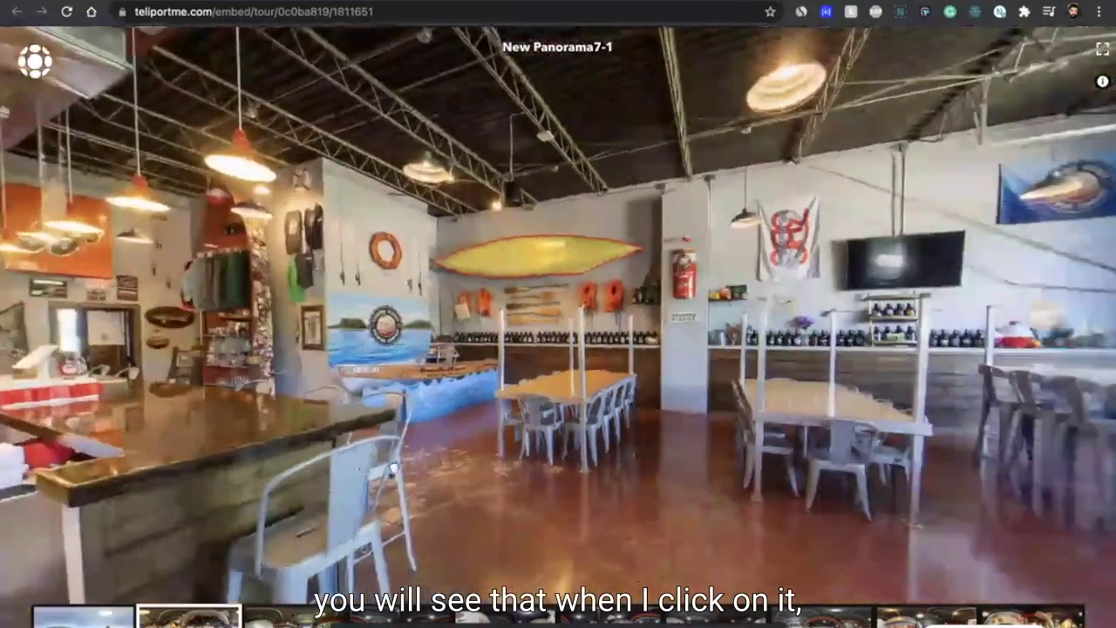
click(493, 266)
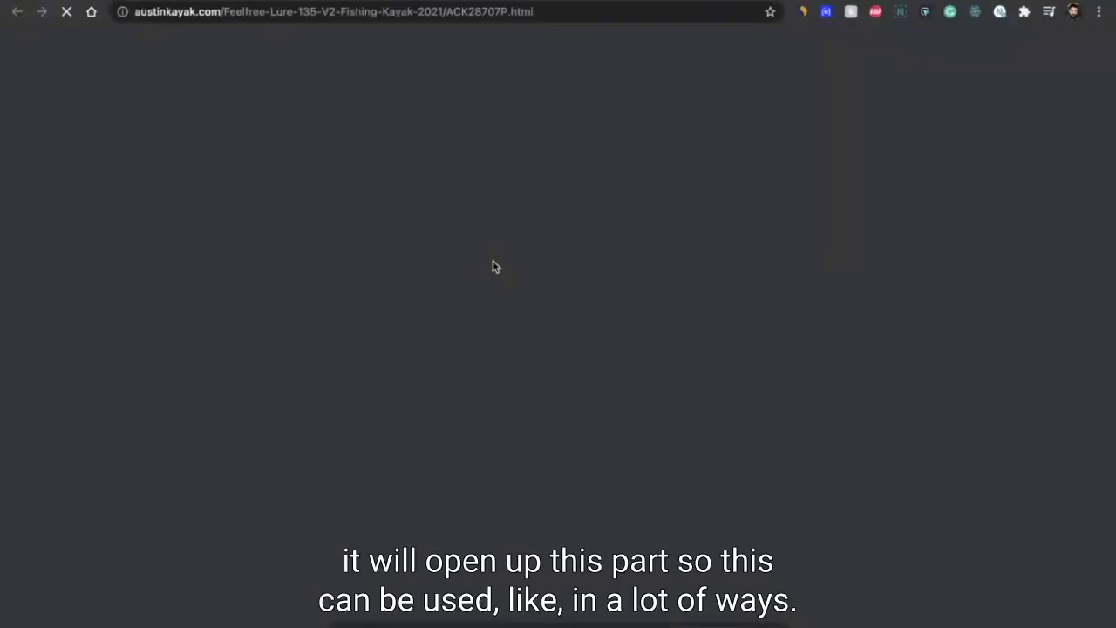